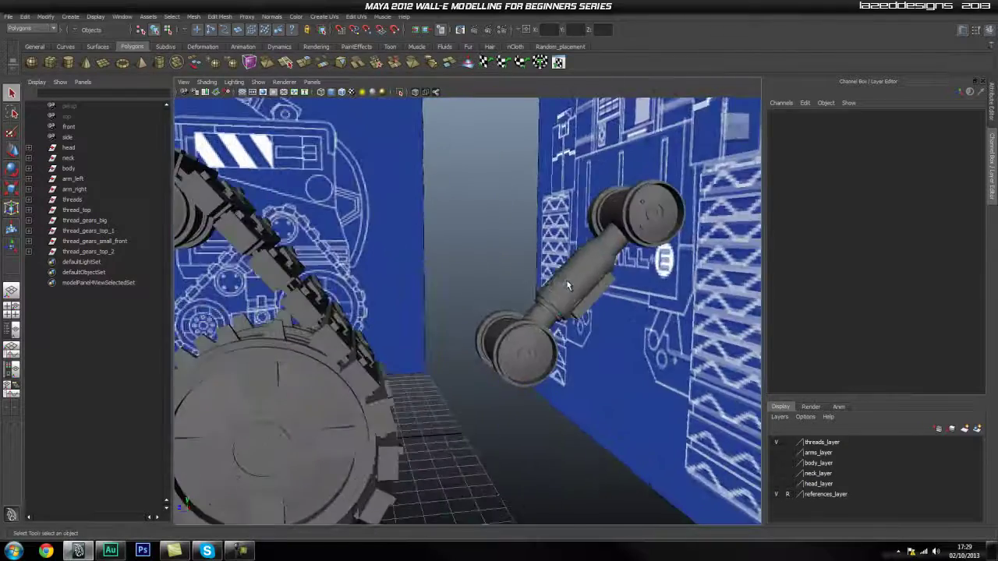
Step: Examine the finished cylindrical strut joining the two small rollers beside the tread assembly
click(568, 284)
key(f)
scroll(601, 298, down, 3)
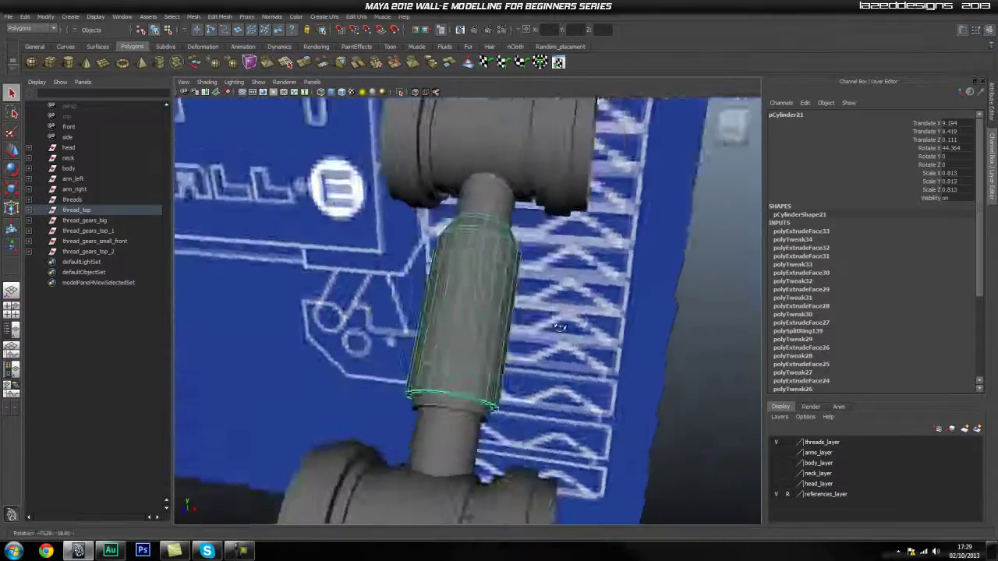
alt+drag(410, 315, 478, 272)
click(456, 274)
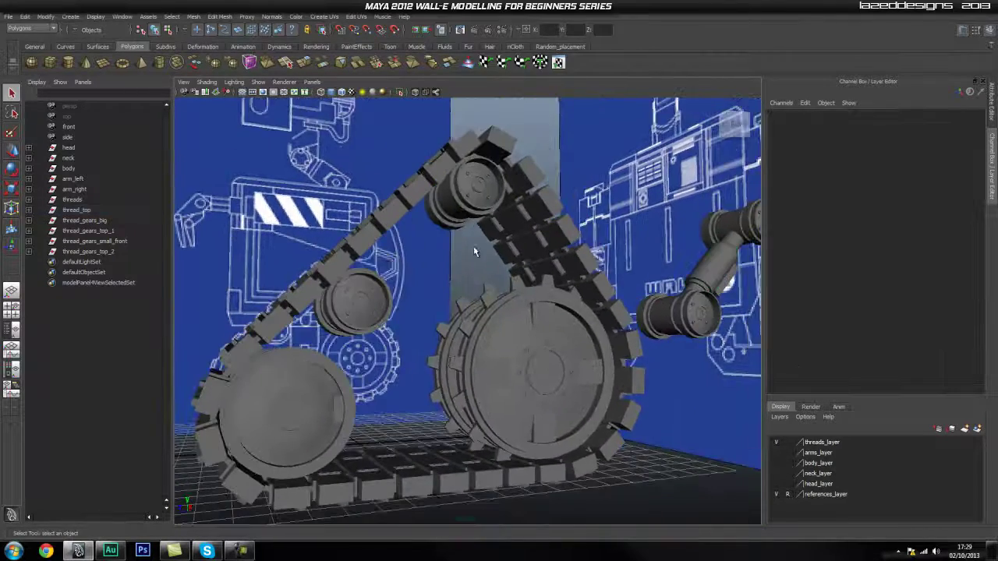
click(693, 265)
alt+drag(686, 269, 669, 247)
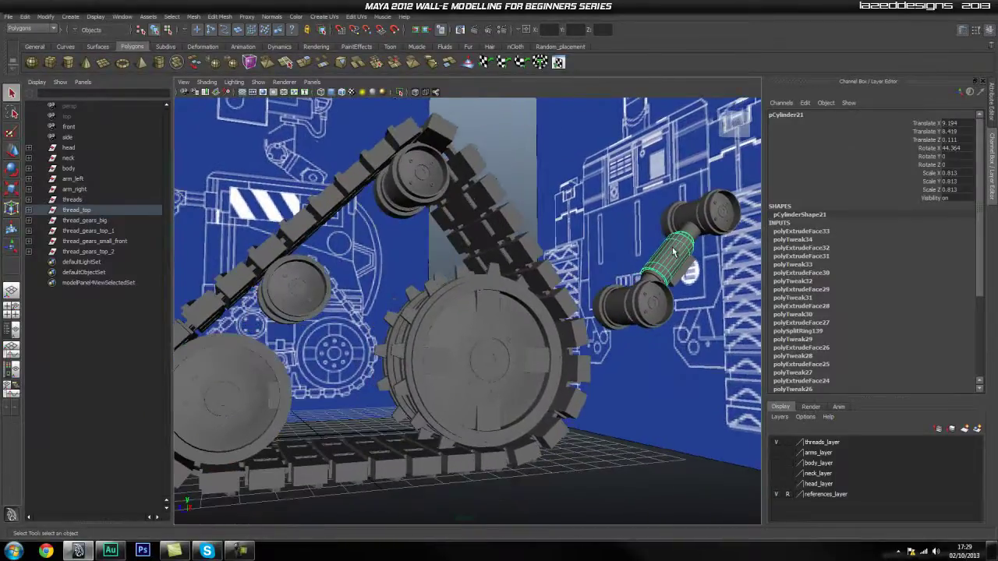
Step: Examine the diagonal strut drawn between the two small gears on the side-view blueprint
key(space)
drag(407, 271, 453, 269)
scroll(408, 304, down, 4)
scroll(408, 304, down, 2)
alt+middle_drag(408, 305, 380, 325)
scroll(380, 324, up, 3)
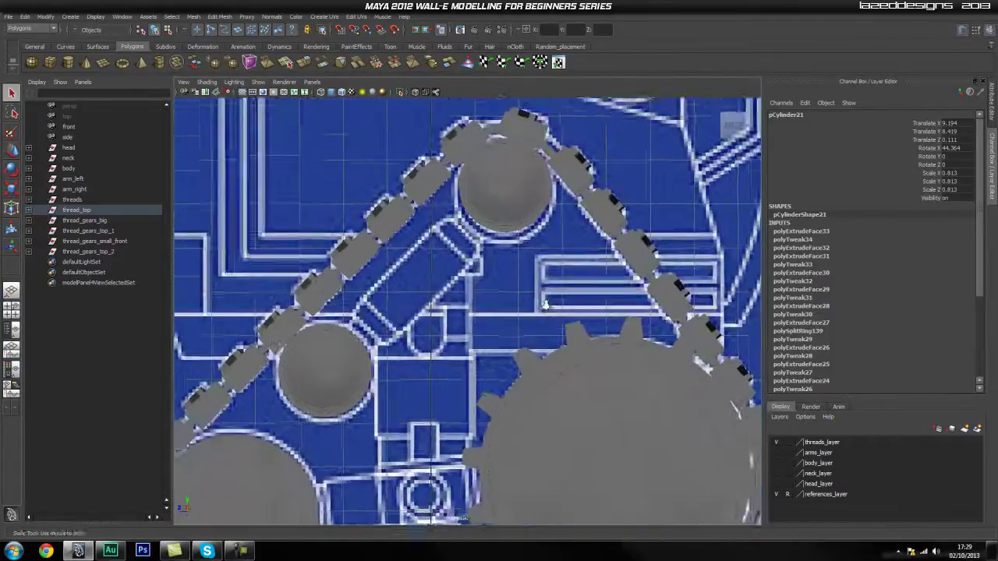
scroll(381, 261, up, 2)
alt+middle_drag(372, 227, 310, 268)
scroll(312, 268, down, 5)
alt+middle_drag(564, 267, 301, 254)
scroll(555, 287, up, 6)
alt+middle_drag(419, 266, 662, 243)
alt+middle_drag(327, 265, 624, 246)
alt+middle_drag(253, 277, 458, 305)
scroll(475, 263, up, 1)
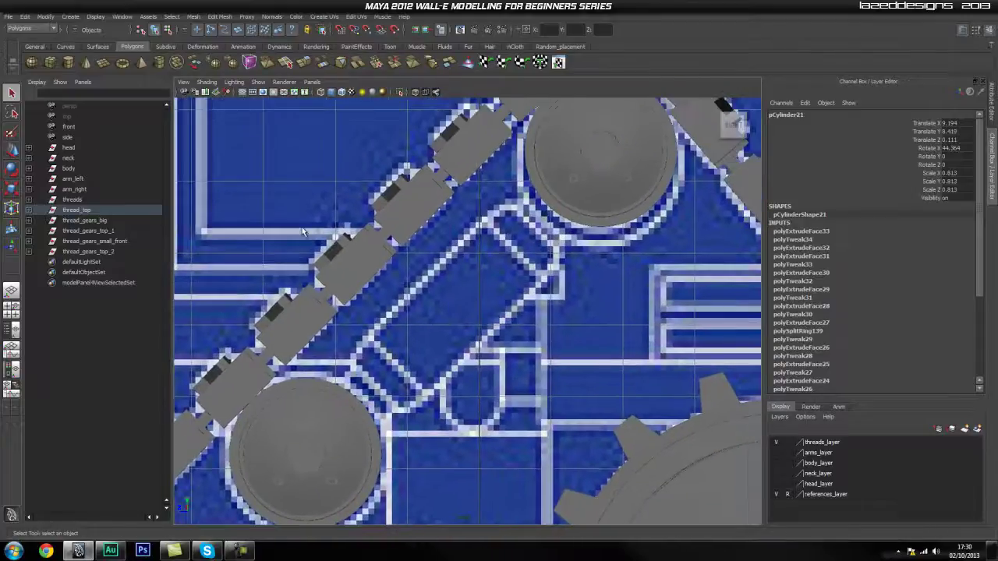
click(63, 64)
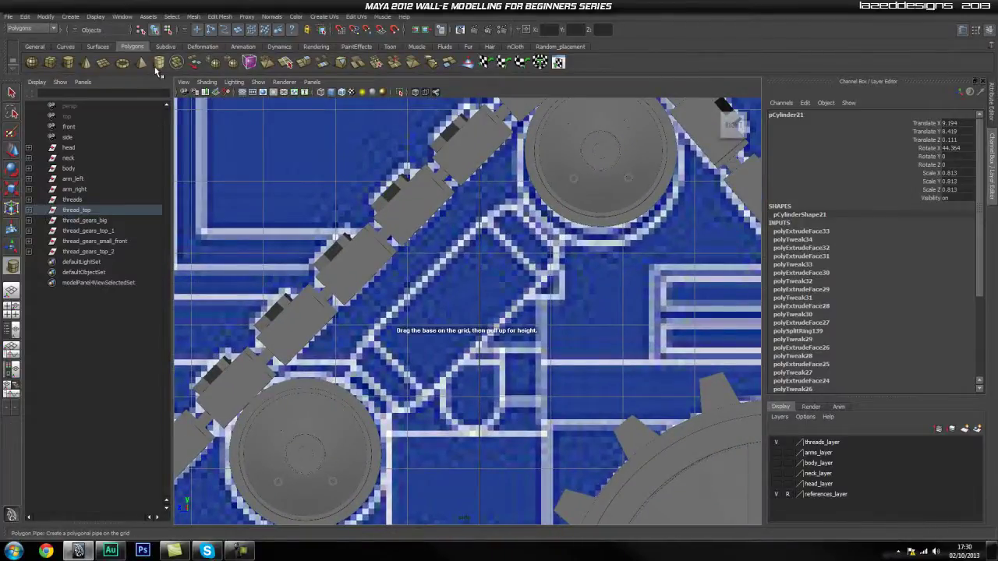
drag(424, 297, 433, 333)
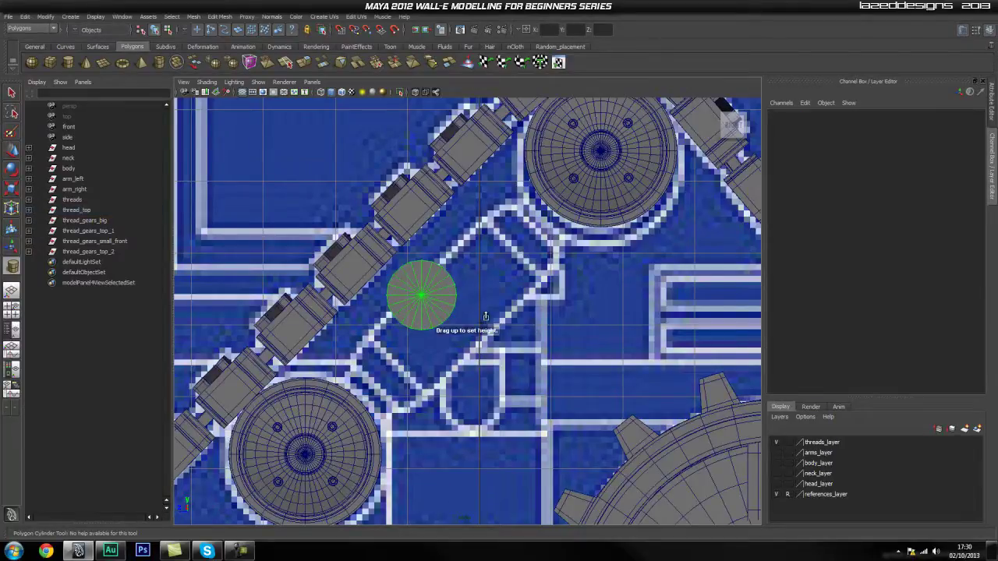
click(527, 320)
key(Delete)
Step: Create a polygon cylinder in the front view, centred on the tread's width
key(space)
drag(464, 325, 470, 343)
alt+middle_drag(444, 335, 516, 337)
alt+right_drag(516, 337, 549, 320)
alt+middle_drag(549, 321, 518, 343)
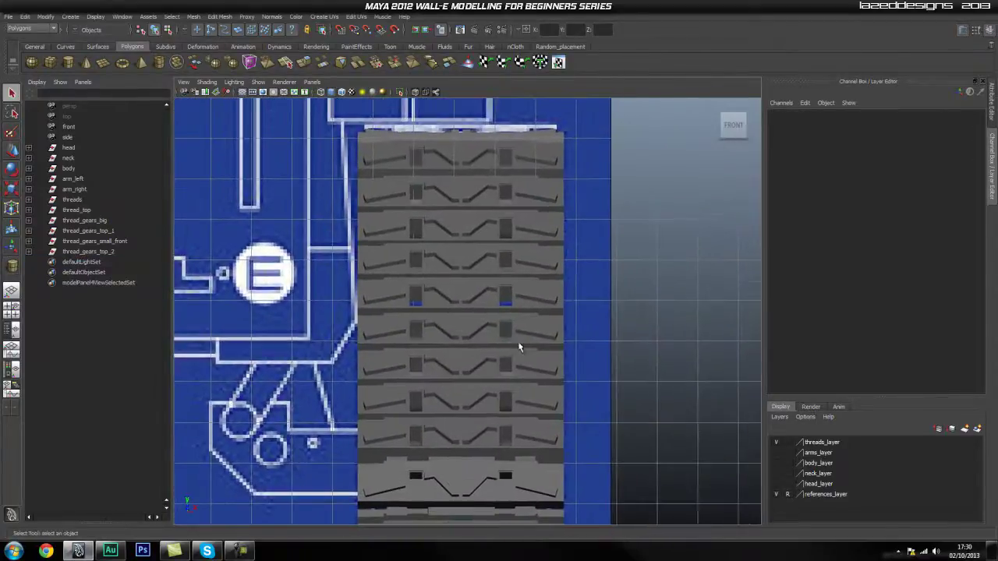
click(69, 65)
mouse_move(468, 301)
mouse_down()
mouse_move(471, 316)
mouse_move(500, 331)
mouse_move(672, 323)
mouse_move(725, 336)
mouse_up()
Step: In the side view, scale down the cylinder, rotate it about 45° around X and move it onto the blueprint's diagonal strut
key(space)
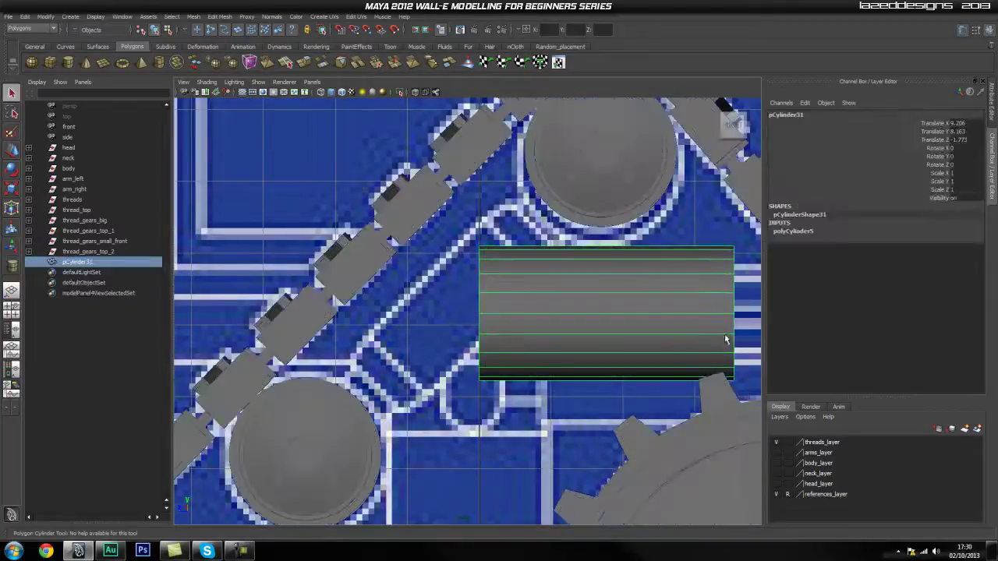
alt+middle_drag(724, 336, 627, 344)
alt+right_drag(626, 344, 506, 321)
alt+middle_drag(507, 321, 527, 295)
alt+right_drag(527, 294, 543, 292)
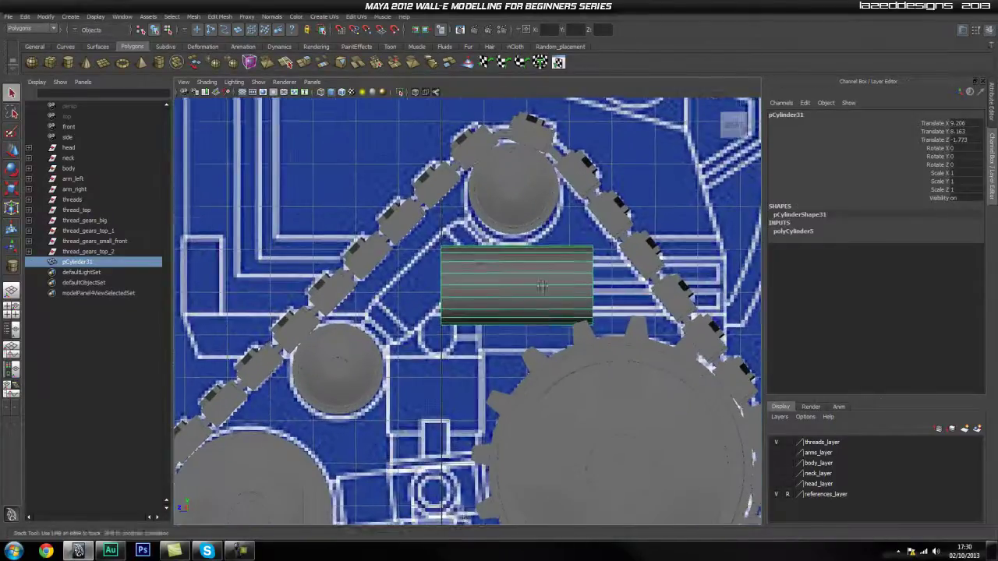
key(r)
drag(517, 294, 440, 268)
key(w)
key(e)
key(w)
drag(433, 305, 433, 292)
Step: Fit the cylinder to the blueprint strut with a scale of about 0.615, 0.615, 0.746 and a position of about Y 8.254, Z 0.309
alt+right_drag(434, 292, 558, 314)
scroll(556, 314, up, 2)
key(r)
drag(442, 293, 418, 313)
key(w)
key(r)
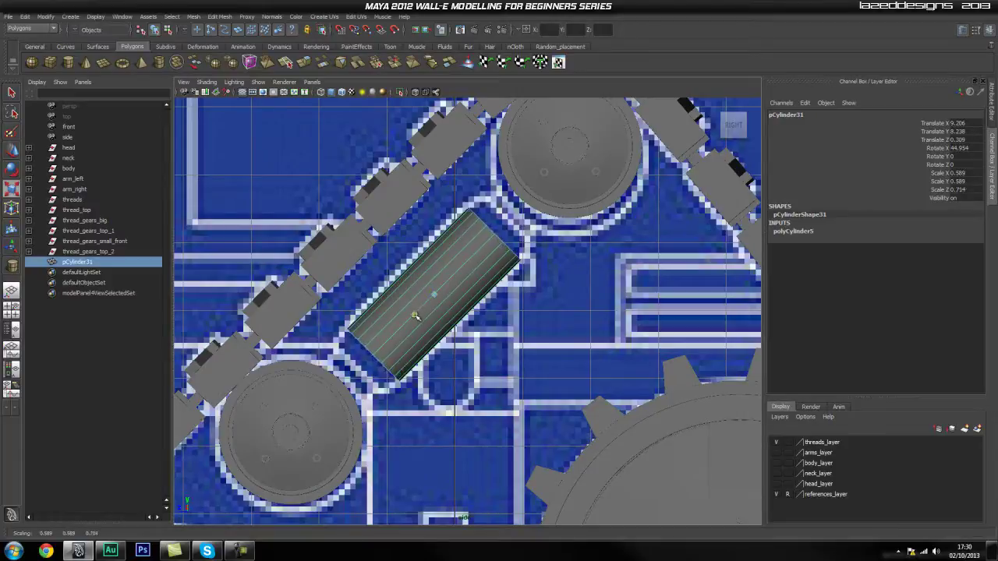
drag(415, 315, 417, 314)
key(w)
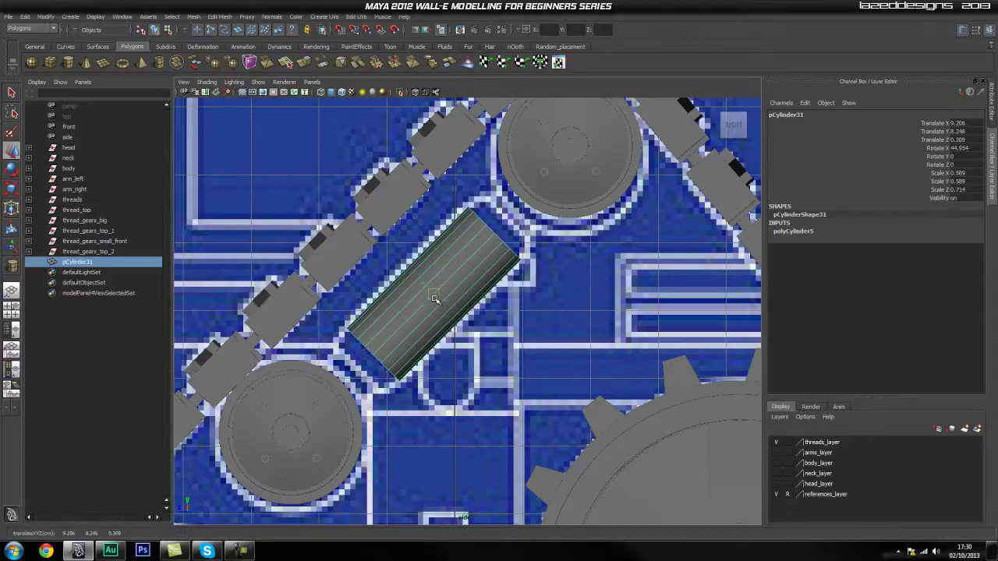
key(r)
drag(434, 298, 430, 256)
click(448, 299)
key(w)
click(449, 300)
click(496, 318)
Step: Isolate the cylinder in the perspective view and switch it to face selection
key(space)
alt+drag(573, 298, 503, 319)
click(510, 287)
alt+right_drag(512, 296, 575, 308)
alt+drag(575, 307, 590, 315)
alt+right_drag(550, 293, 541, 285)
alt+drag(541, 286, 558, 295)
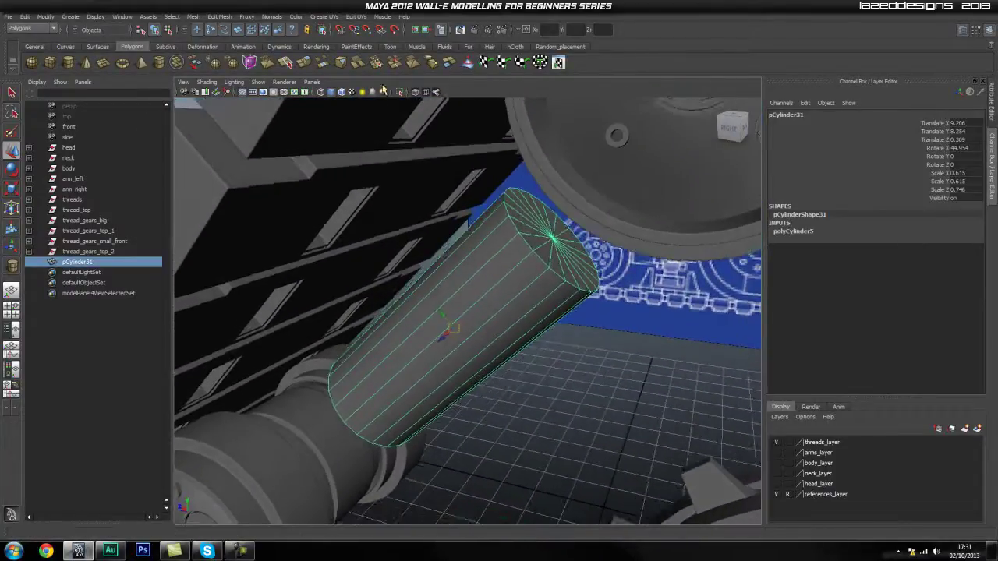
click(400, 92)
alt+drag(421, 234, 469, 273)
right_click(468, 273)
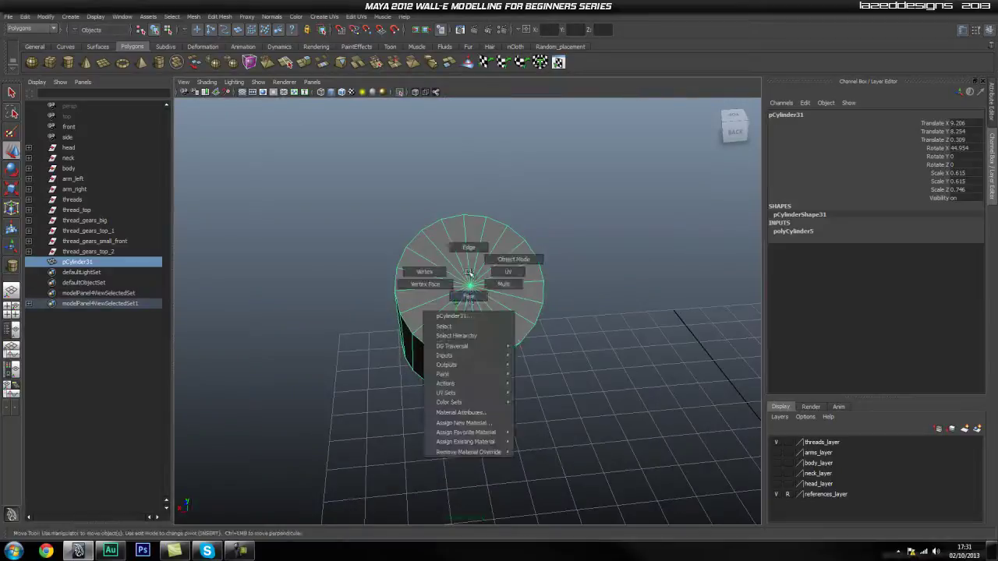
click(468, 296)
Step: Select all the faces of the cylinder's upper end cap and end the isolation
click(526, 278)
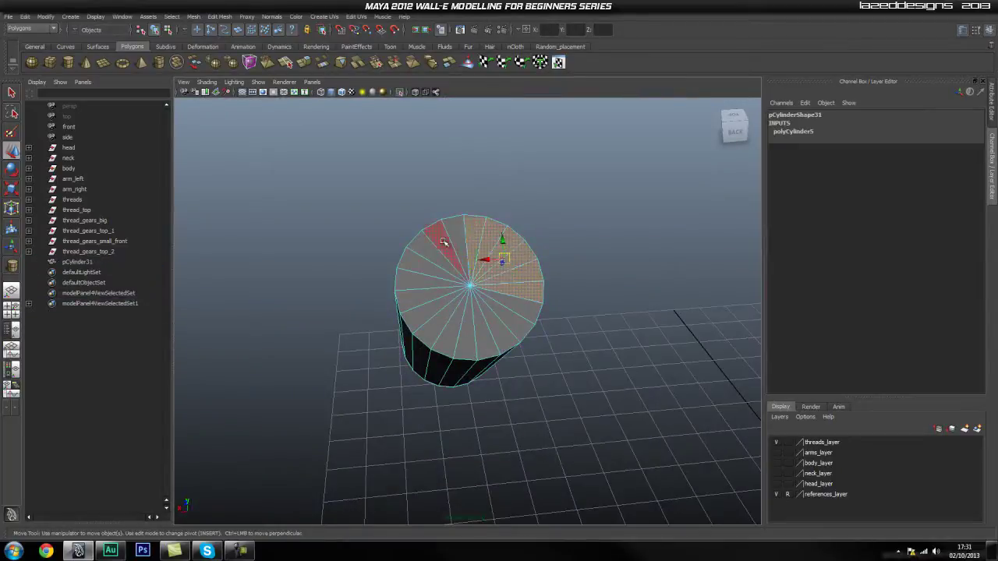
shift+click(422, 266)
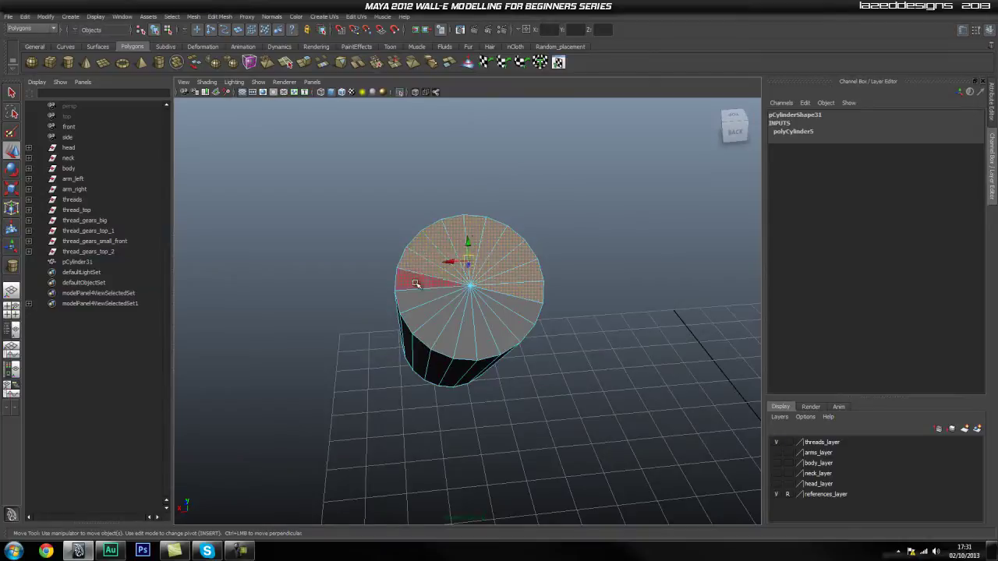
shift+click(417, 282)
shift+click(418, 301)
shift+click(438, 324)
shift+click(460, 335)
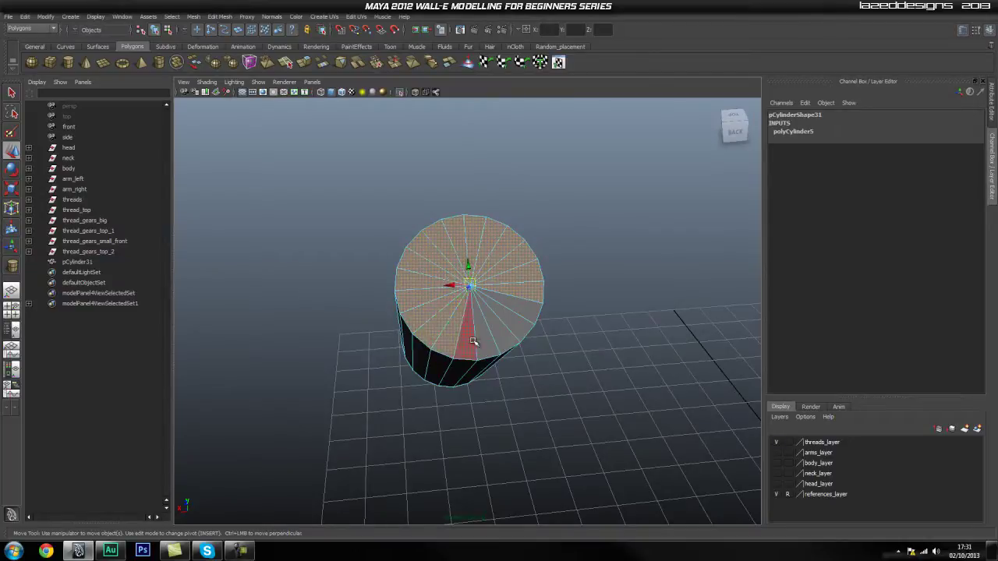
shift+click(482, 337)
shift+click(521, 323)
shift+click(530, 306)
shift+click(479, 336)
alt+drag(635, 361, 627, 301)
click(400, 92)
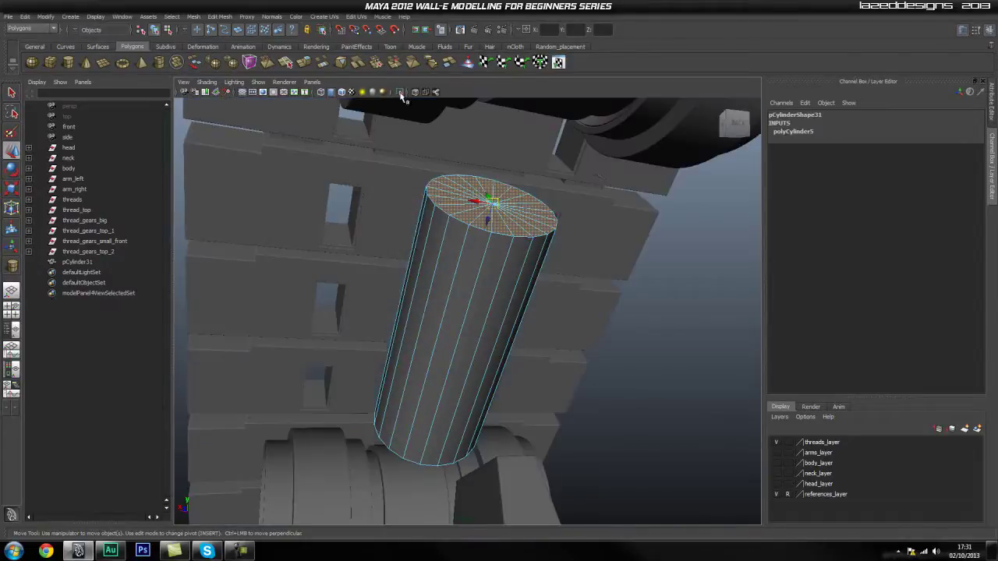
Step: Open the Edit Mesh commands as a floating window beside the cylinder
alt+drag(630, 224, 450, 262)
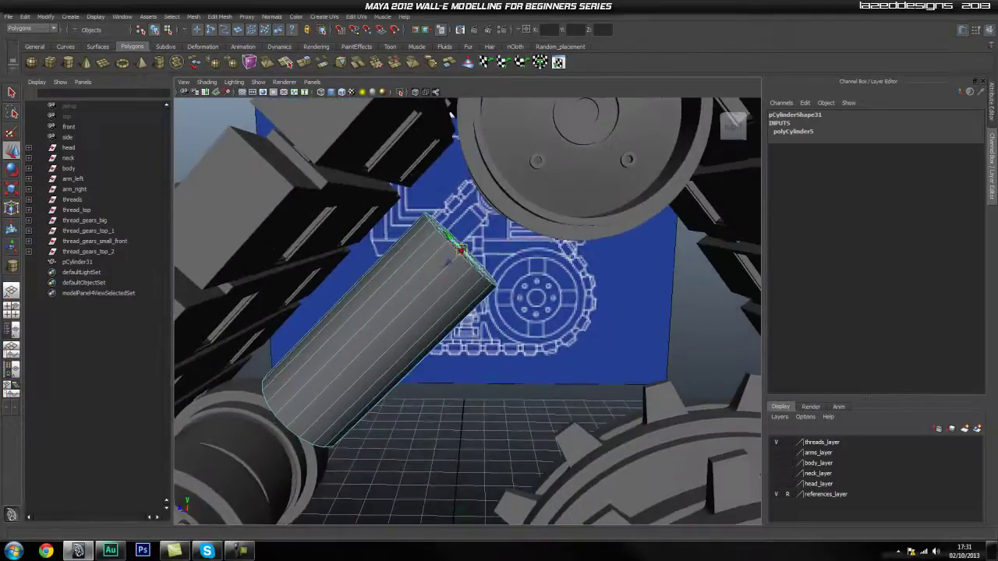
click(219, 17)
click(220, 28)
drag(234, 17, 639, 183)
Step: In the side view, extrude the cylinder's upper cap outward by about 0.344 and scale it down into a taper
key(space)
drag(460, 257, 509, 258)
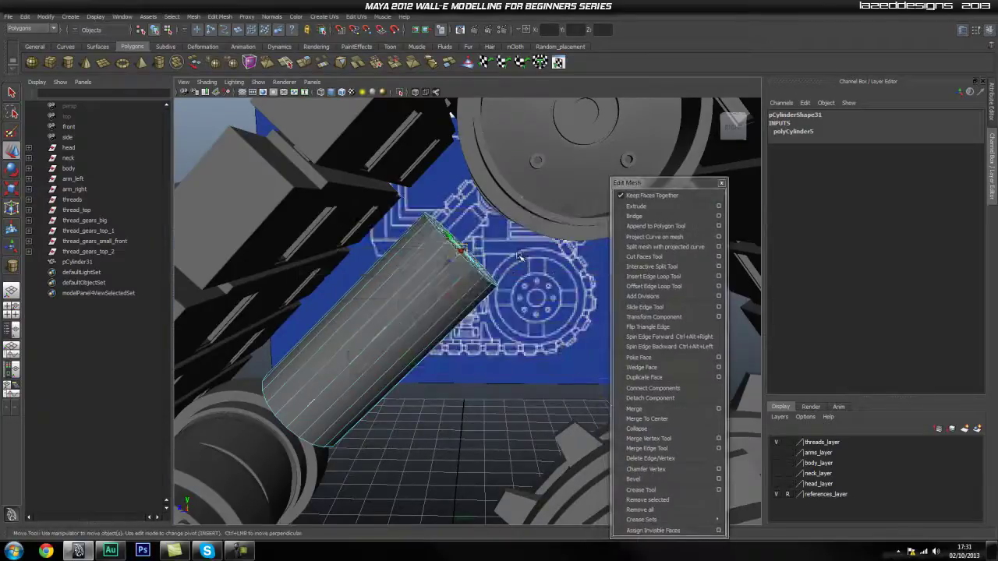
alt+right_drag(508, 248, 555, 179)
alt+middle_drag(556, 180, 482, 244)
alt+right_drag(481, 243, 521, 241)
alt+middle_drag(521, 241, 512, 309)
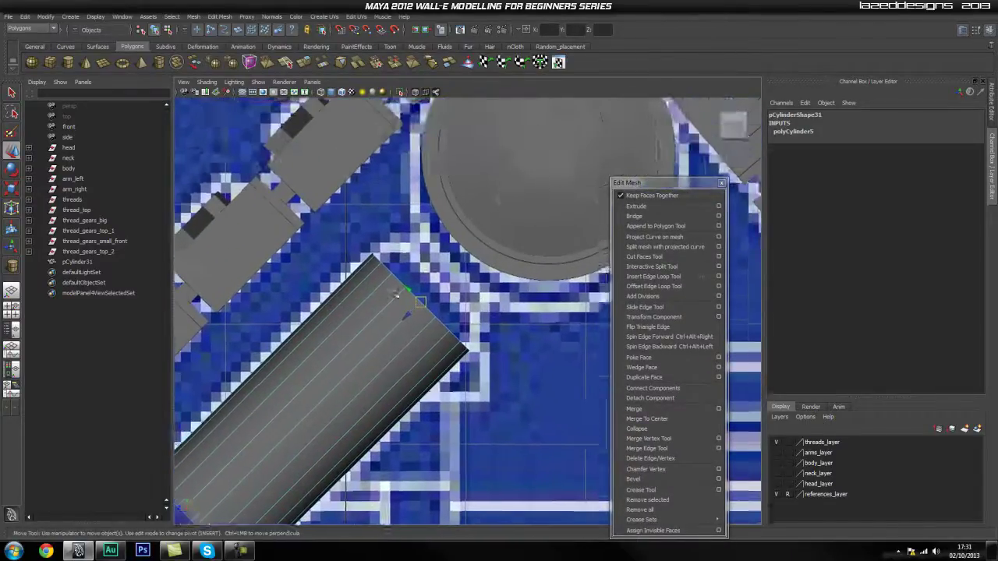
alt+right_drag(512, 310, 549, 304)
click(663, 206)
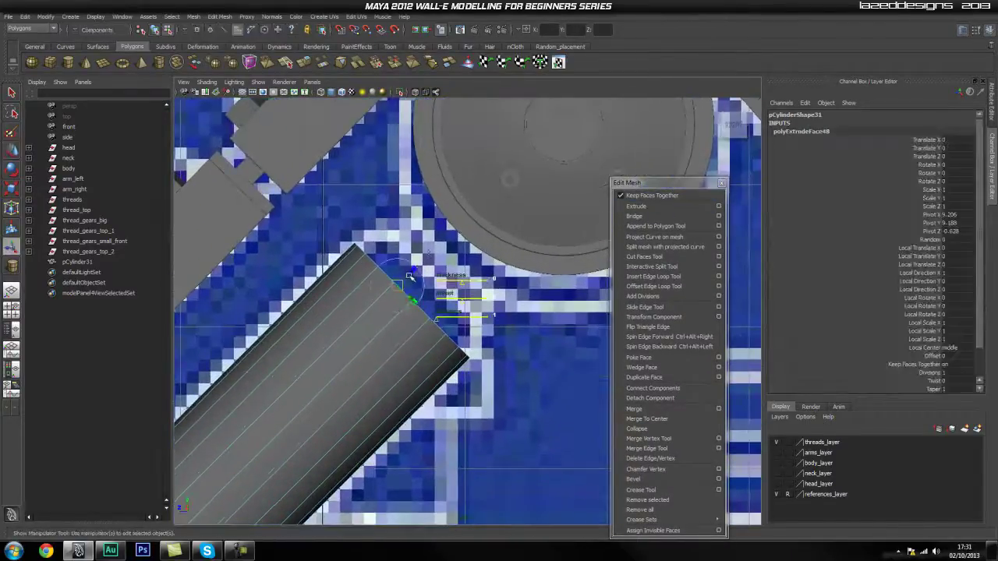
mouse_move(417, 275)
mouse_down()
mouse_move(459, 258)
mouse_move(413, 285)
mouse_up()
key(r)
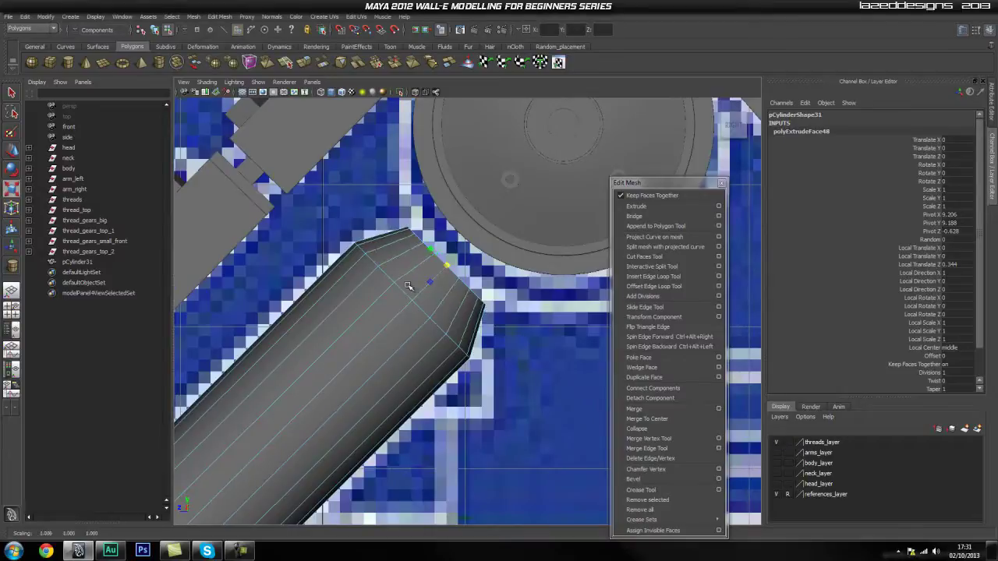
Step: Return the tapered cylinder to object selection and reselect it
alt+middle_drag(270, 455, 429, 303)
scroll(479, 290, down, 5)
scroll(483, 285, up, 1)
key(q)
right_drag(417, 293, 462, 279)
click(399, 326)
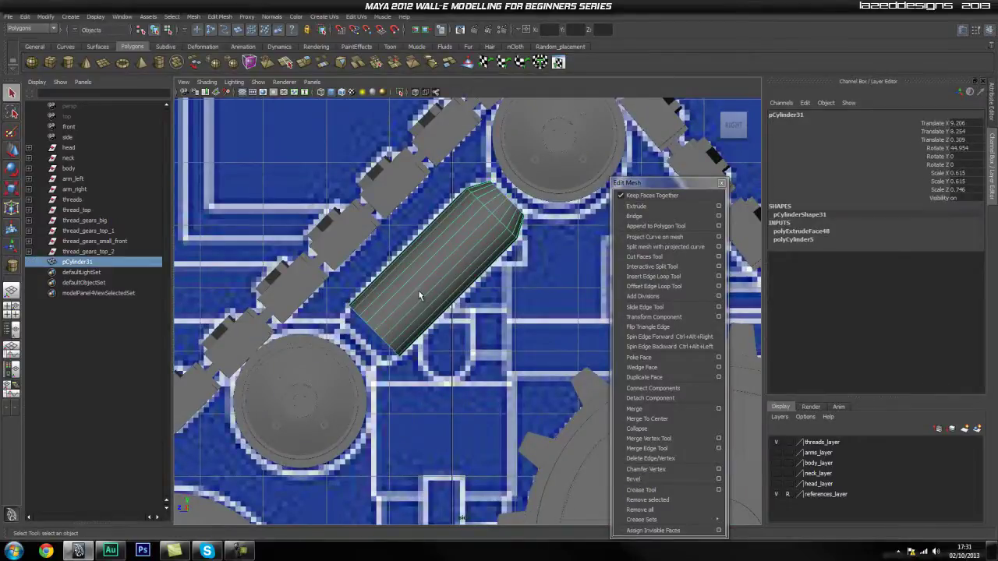
right_drag(396, 316, 399, 320)
alt+drag(393, 306, 425, 313)
key(space)
key(space)
alt+middle_drag(401, 325, 376, 353)
alt+right_drag(376, 354, 429, 345)
Step: Undo the tapered extrusion on the cylinder's upper end
key(ctrl+z)
key(ctrl+z)
key(ctrl+z)
key(ctrl+z)
key(ctrl+z)
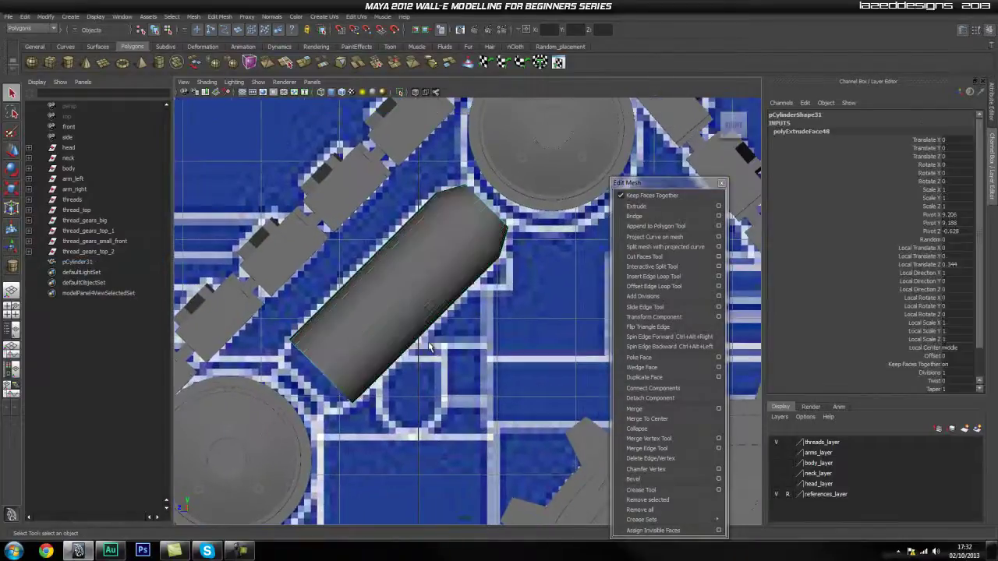
Step: Duplicate the cylinder, scale the copy to about 0.568, 0.568, 0.688 and move it out past the strut's lower end
right_drag(392, 292, 440, 280)
click(373, 298)
alt+middle_drag(408, 295, 414, 252)
key(ctrl+d)
key(r)
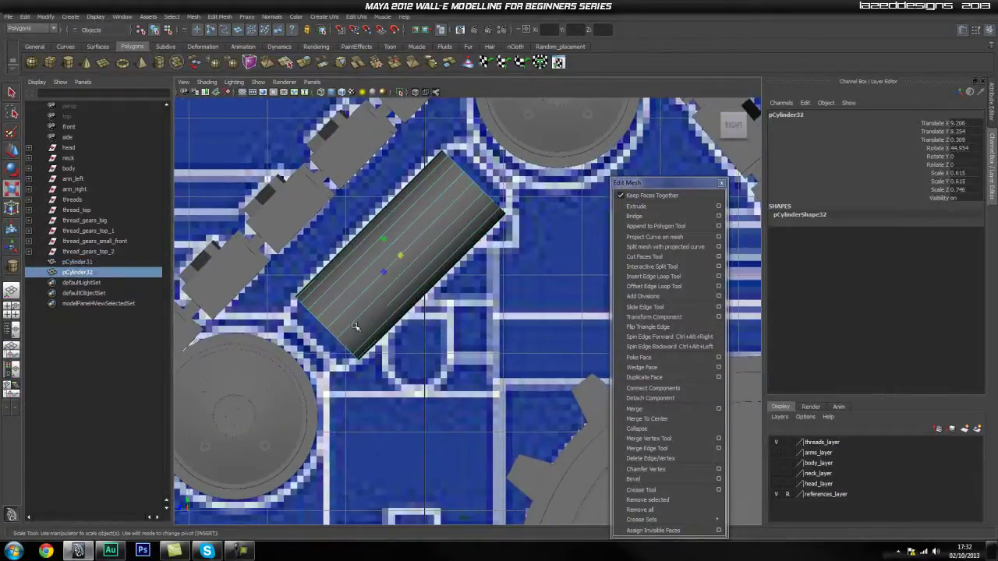
drag(398, 258, 371, 290)
key(w)
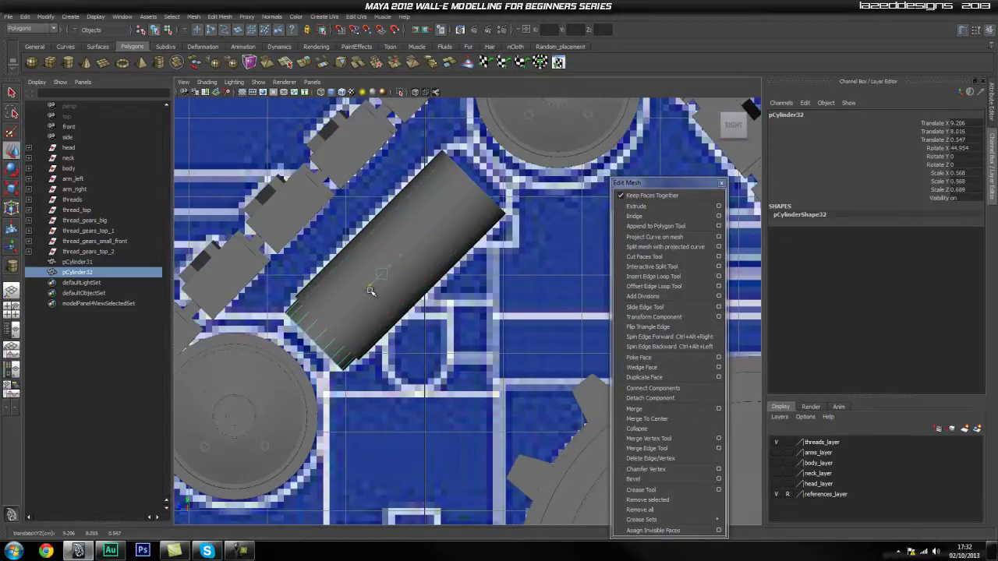
Step: Scale the duplicated cylinder down to about 0.528, 0.528, 0.641 to match the blueprint's narrower lower end
alt+right_drag(303, 343, 473, 270)
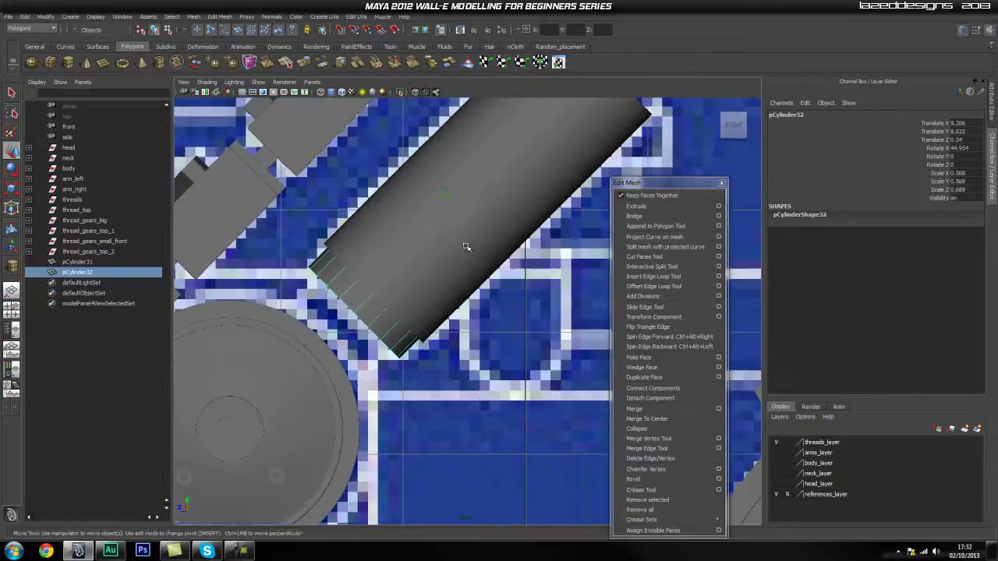
key(r)
drag(459, 209, 454, 219)
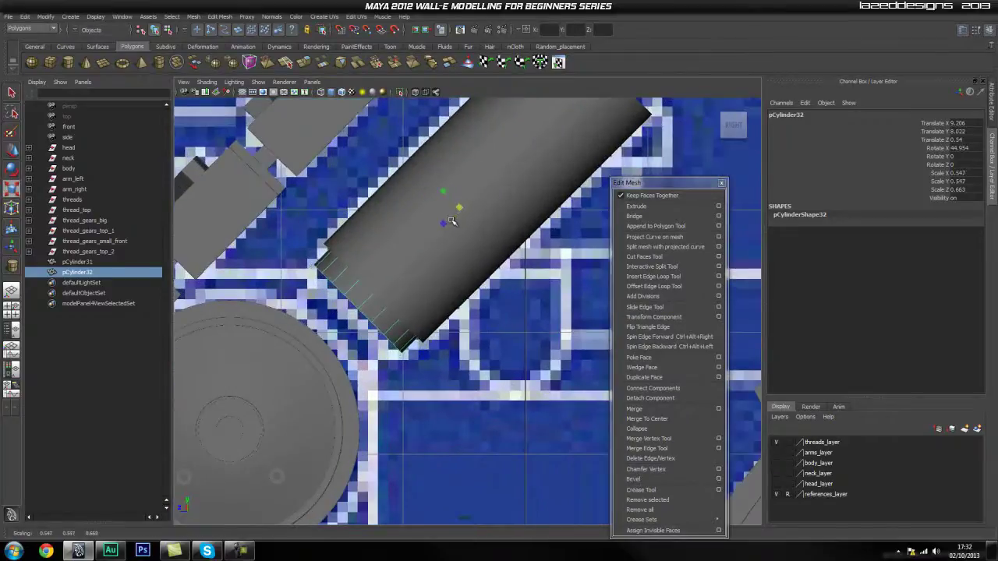
click(528, 268)
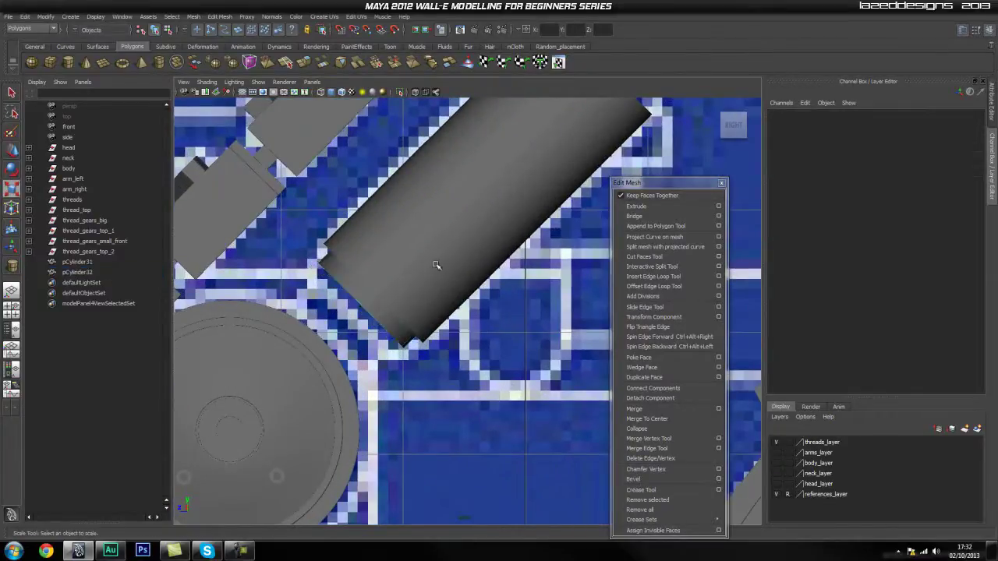
Step: Scale the inner cylinder down slightly further in the perspective view and deselect it
key(space)
drag(419, 251, 423, 237)
alt+drag(403, 307, 434, 275)
click(296, 326)
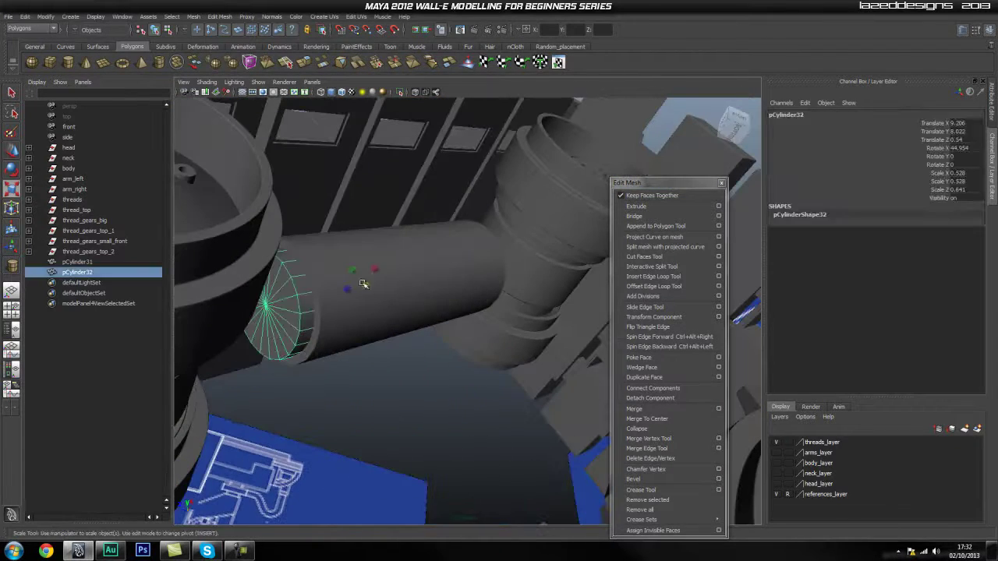
drag(368, 286, 363, 288)
click(450, 369)
Step: Select all the cap faces on the upper end of the strut's outer cylinder
alt+drag(449, 367, 404, 329)
right_click(405, 328)
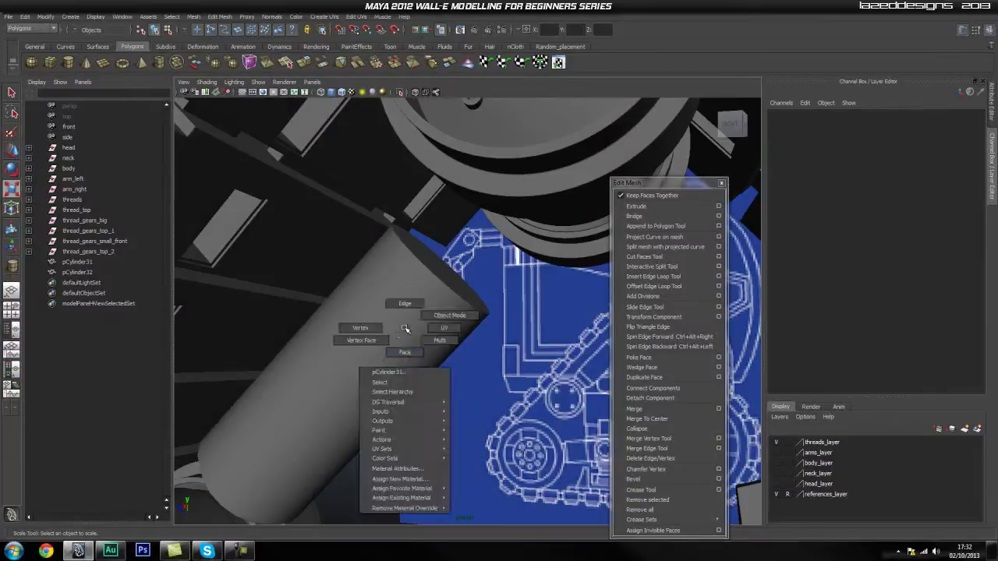
right_drag(396, 354, 397, 356)
click(427, 312)
alt+drag(454, 286, 435, 312)
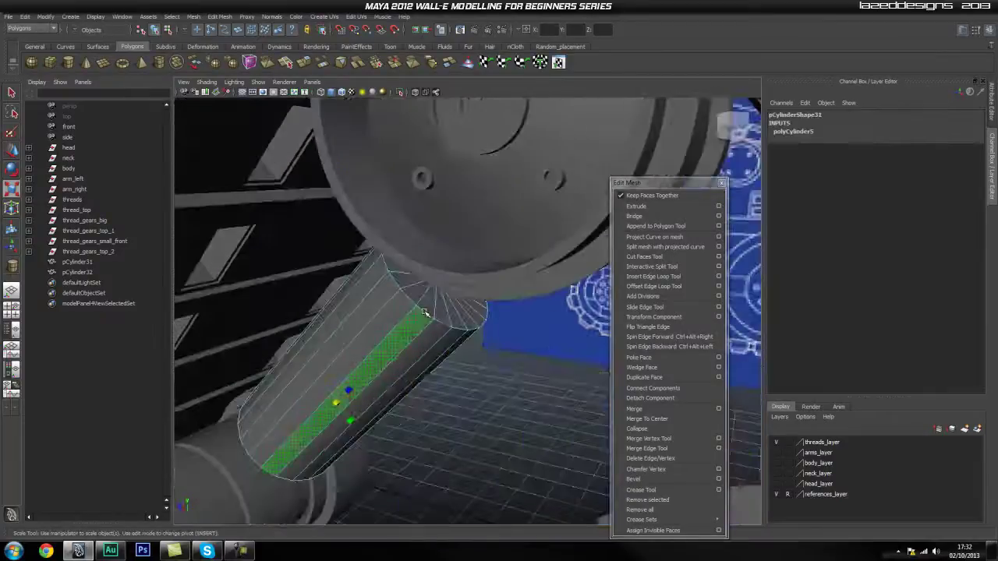
click(430, 308)
key(q)
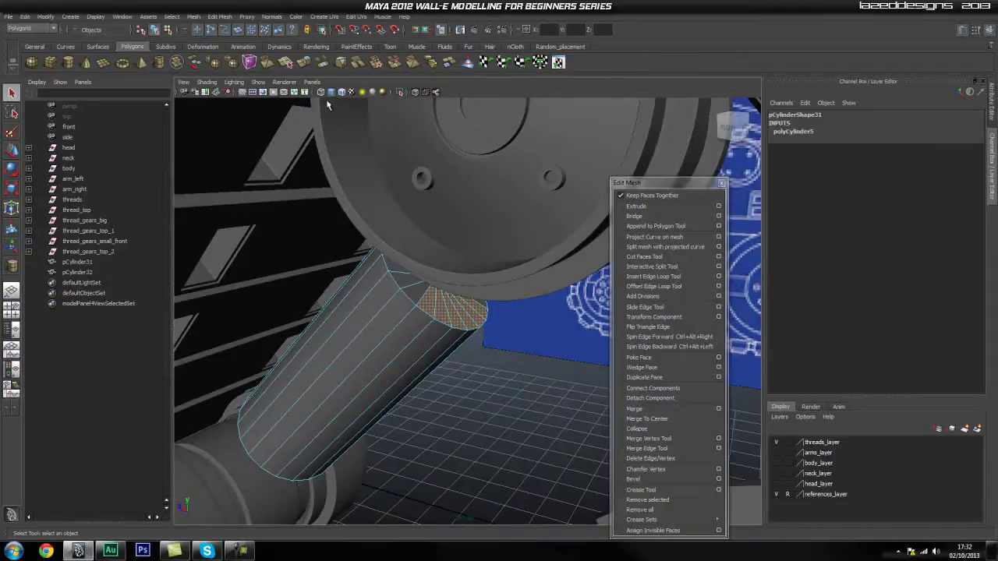
alt+drag(354, 313, 381, 269)
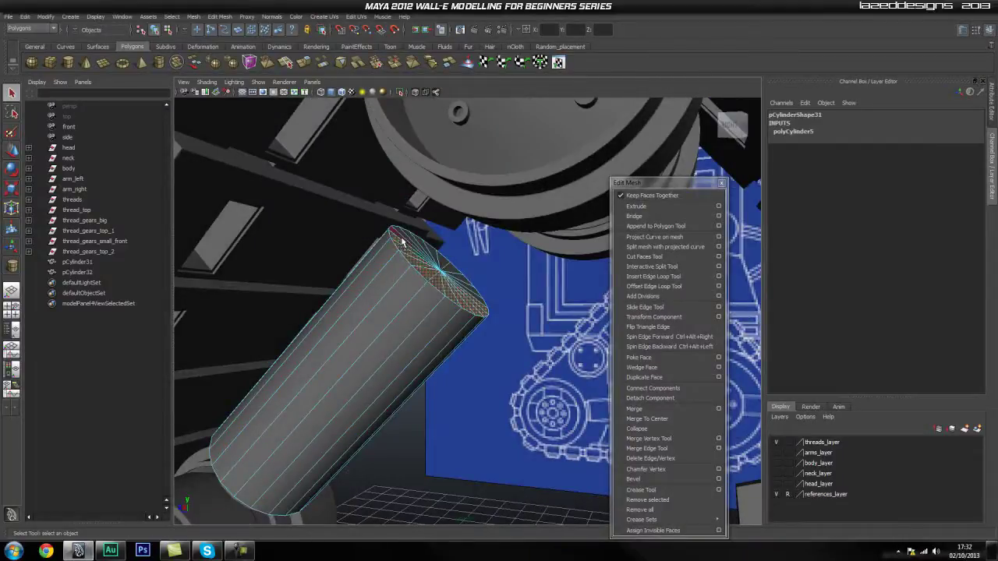
alt+drag(402, 242, 382, 260)
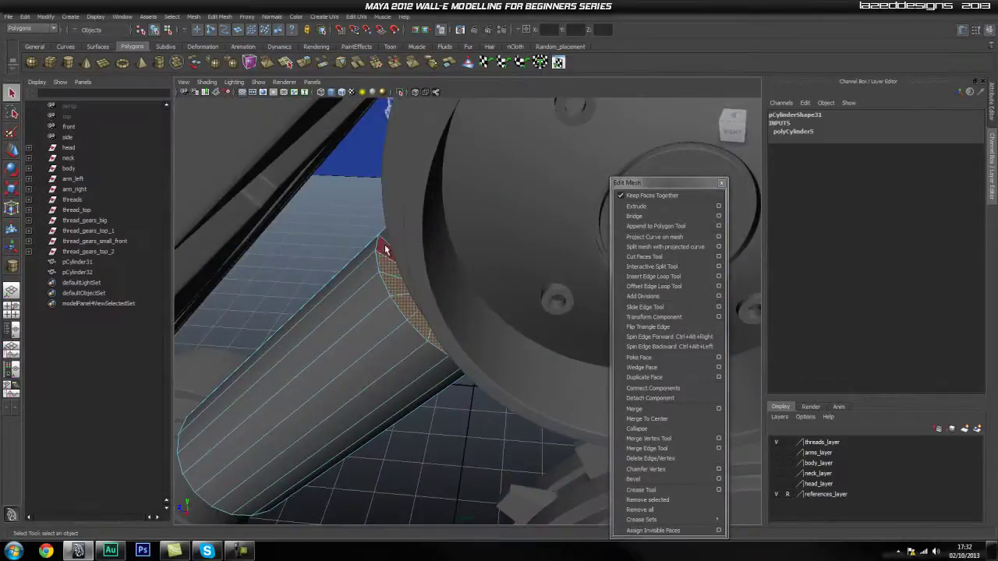
alt+drag(574, 364, 485, 297)
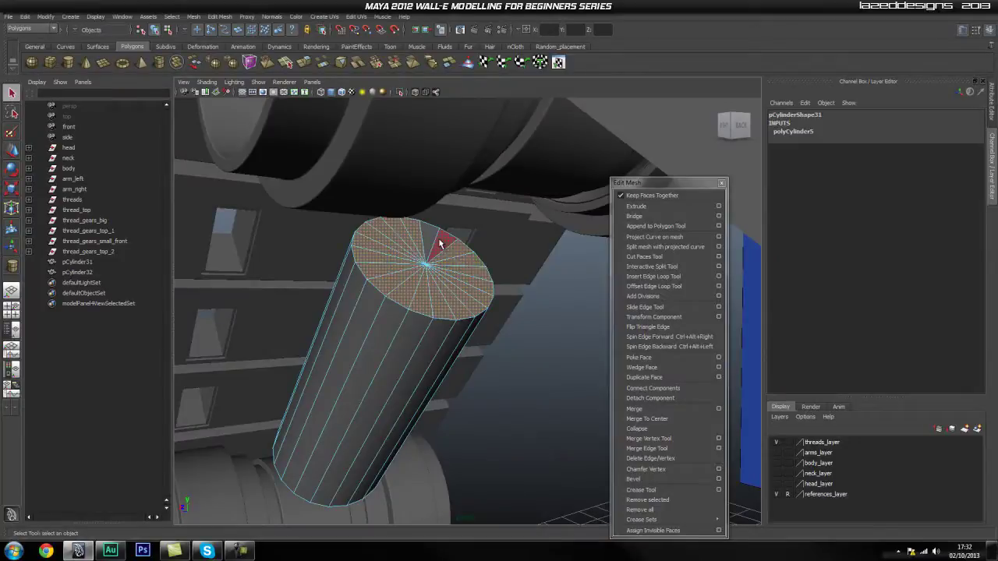
alt+drag(323, 302, 483, 301)
Step: Extrude the upper cap faces outward about 0.322 and scale them down to follow the blueprint's tapered tip
click(646, 207)
key(space)
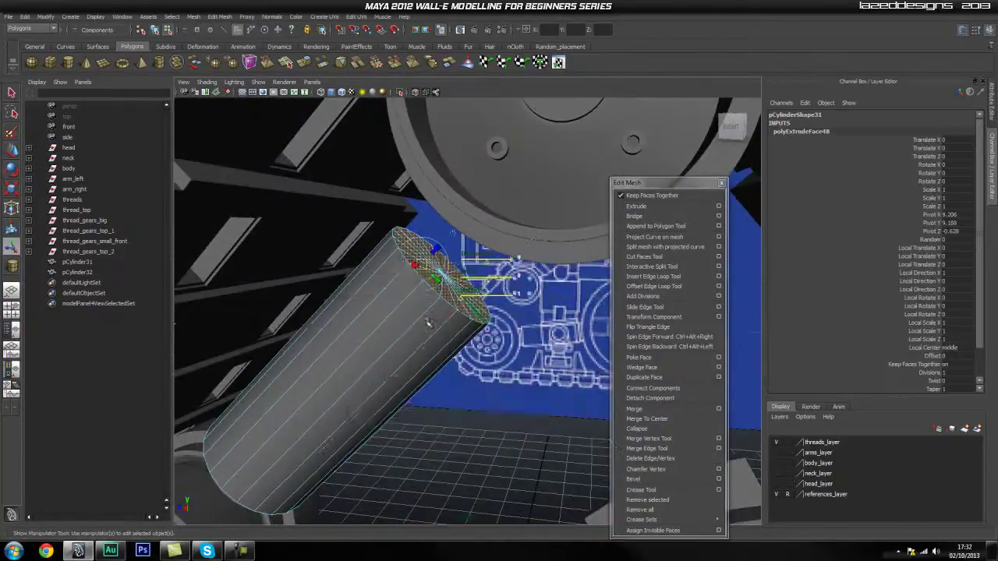
drag(477, 335, 518, 334)
alt+middle_drag(526, 271, 459, 287)
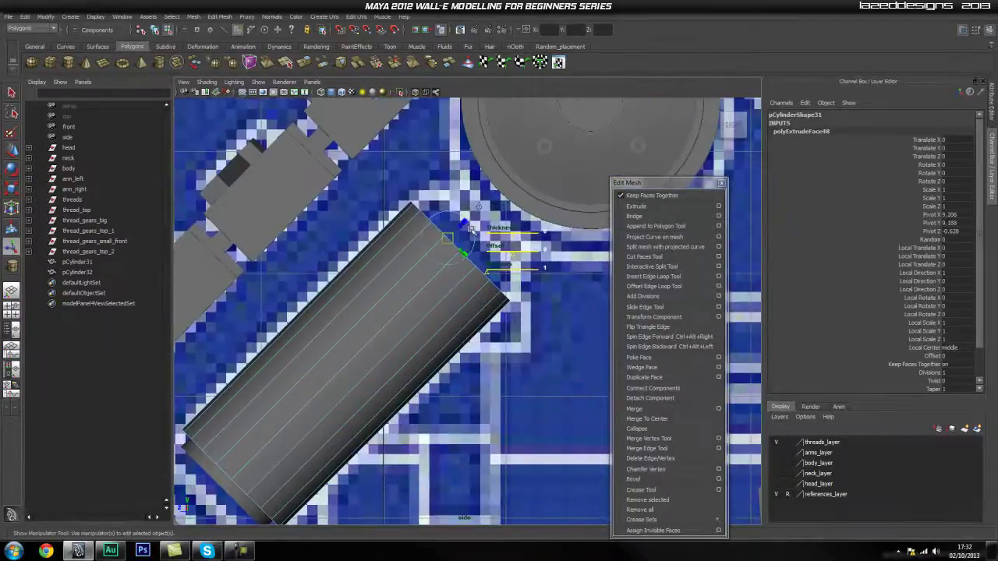
drag(476, 219, 463, 239)
key(r)
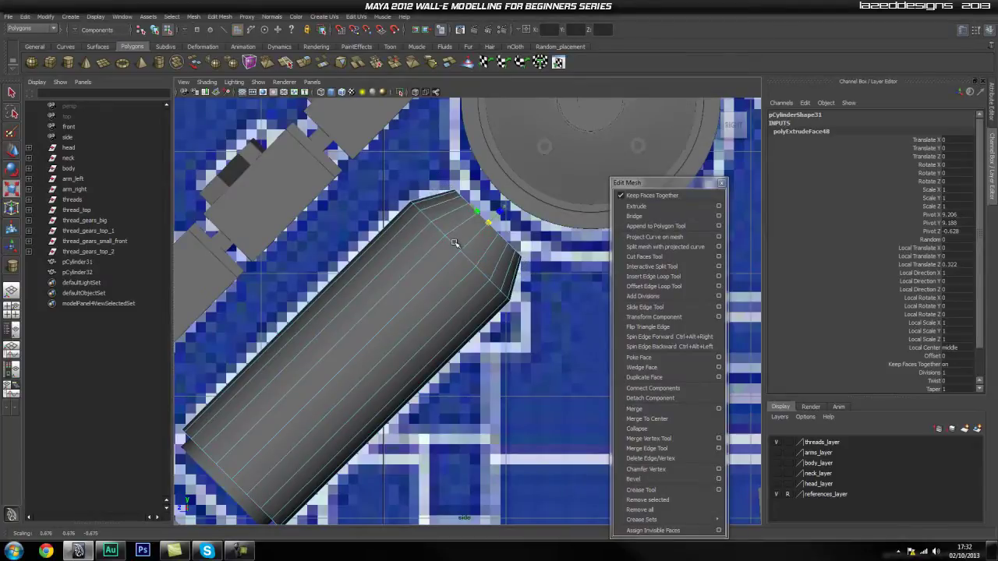
click(500, 206)
alt+middle_drag(411, 353, 461, 307)
key(space)
drag(462, 304, 451, 370)
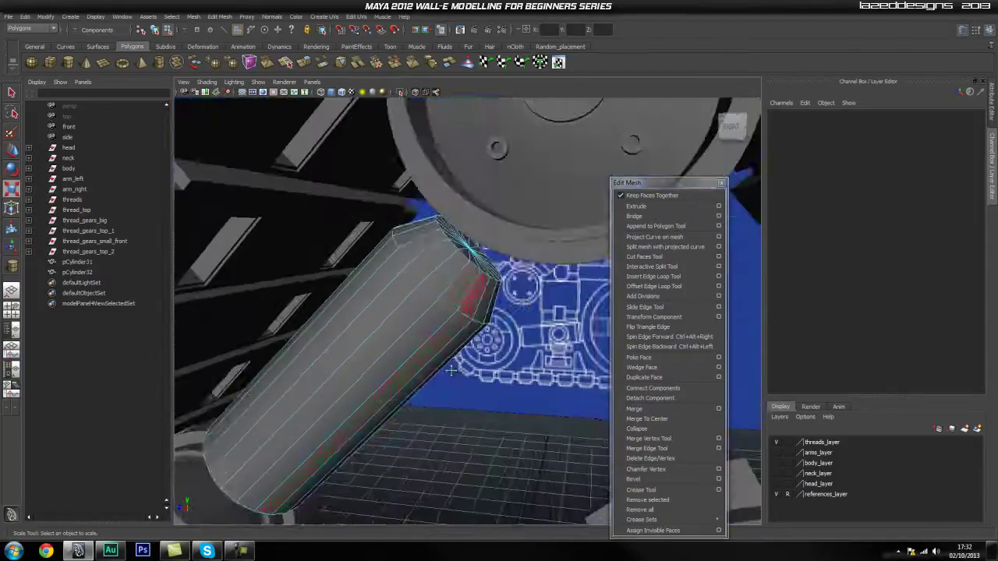
Step: Move the inner cylinder out of the strut's lower end to about Translate Y 7.927, Z 0.635, and deselect it
alt+middle_drag(453, 370, 508, 314)
key(space)
drag(460, 330, 439, 349)
alt+middle_drag(439, 349, 523, 309)
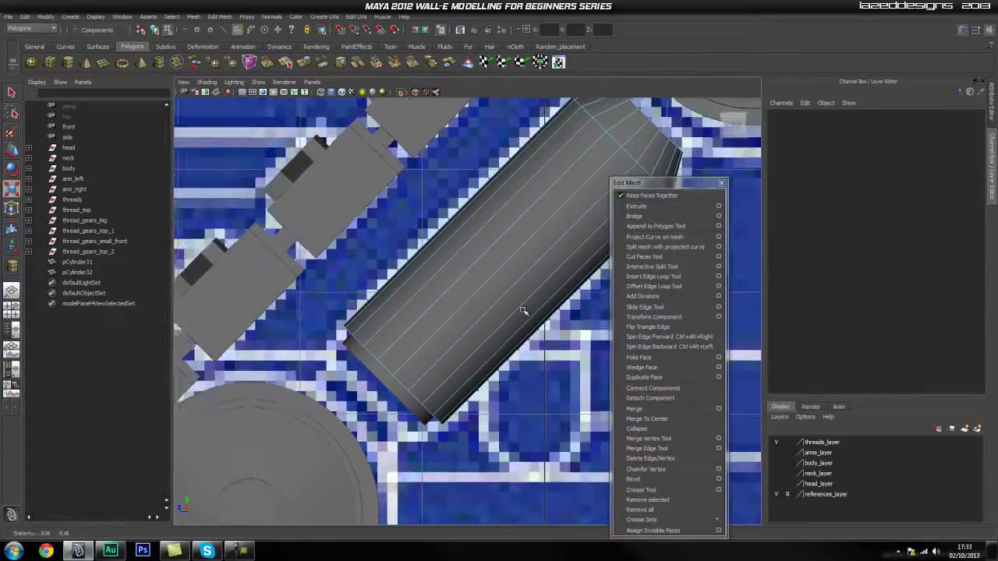
click(385, 385)
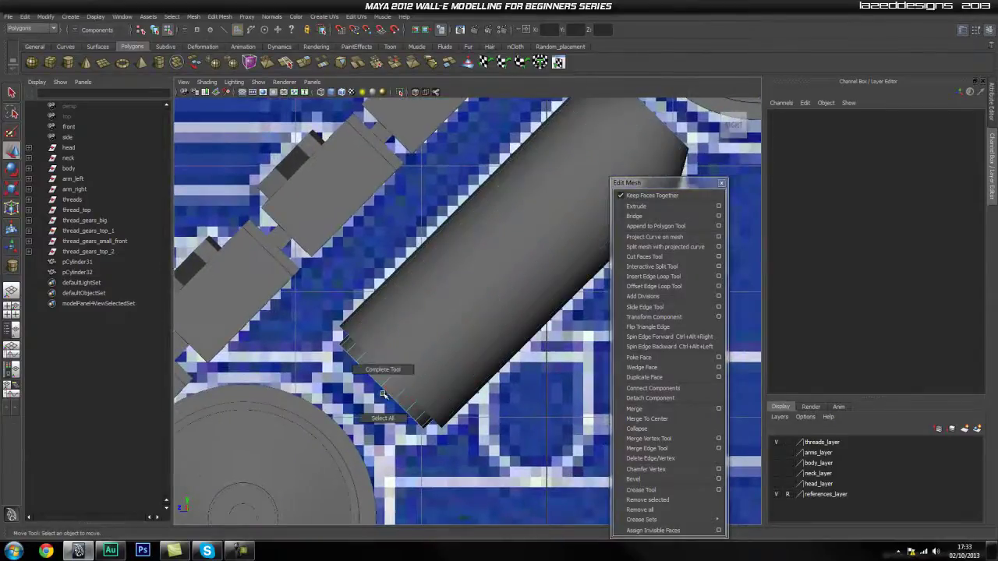
right_drag(386, 372, 387, 387)
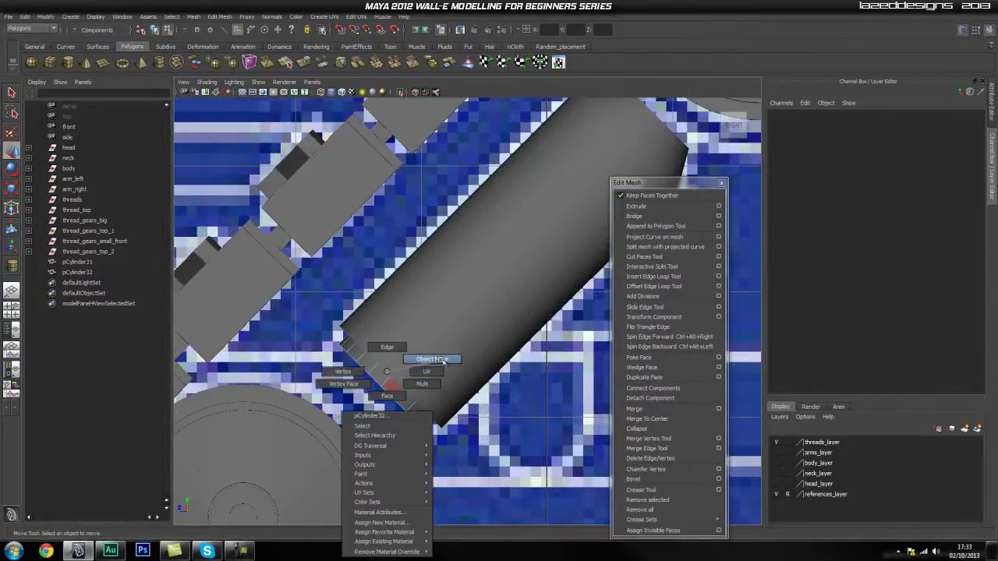
right_drag(442, 360, 441, 361)
drag(466, 301, 502, 269)
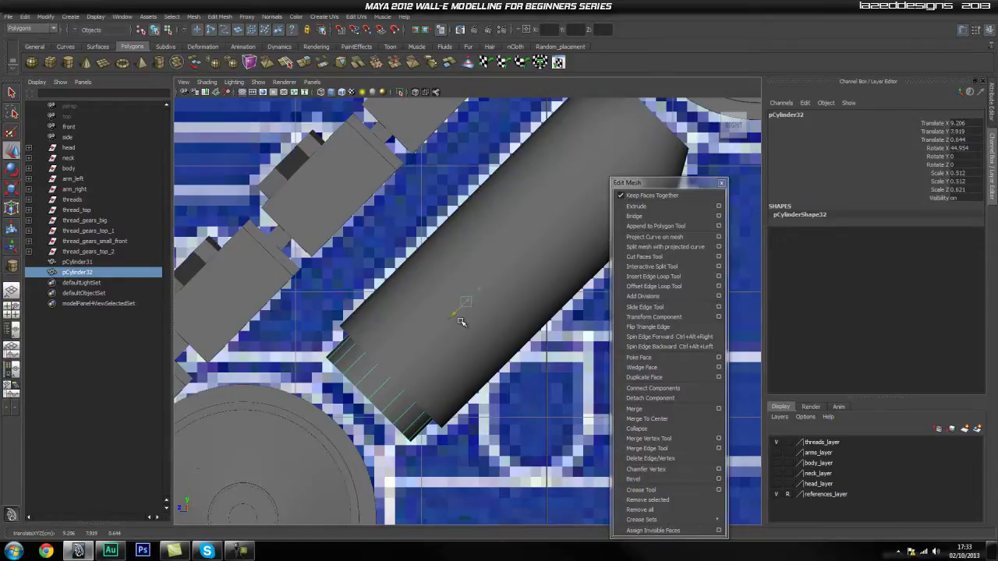
click(528, 408)
Step: Examine both strut cylinders in perspective and check how they sit between the two gears
key(space)
click(461, 354)
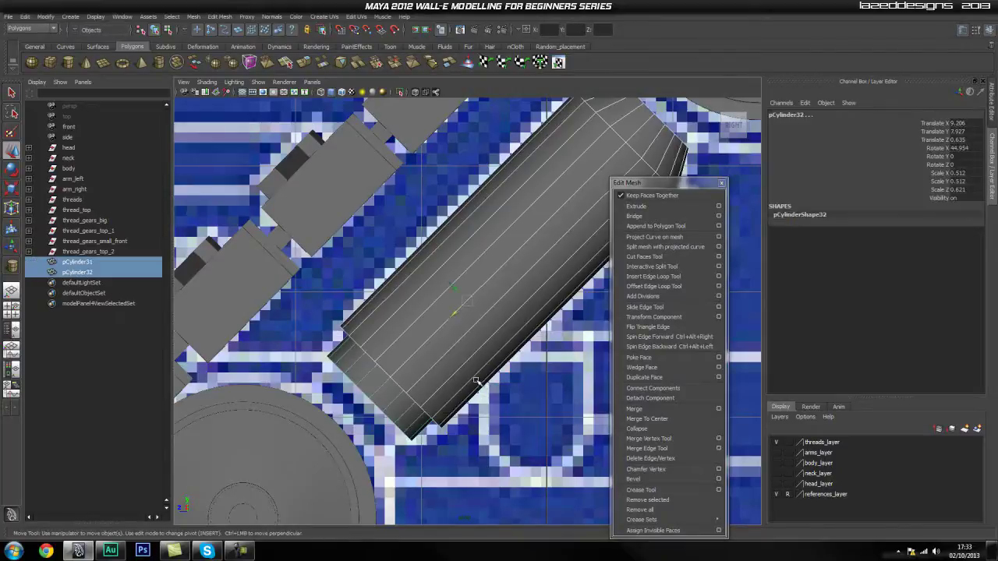
key(space)
drag(477, 382, 475, 365)
alt+drag(463, 401, 501, 369)
alt+middle_drag(406, 413, 341, 433)
scroll(452, 359, down, 5)
alt+drag(453, 359, 514, 336)
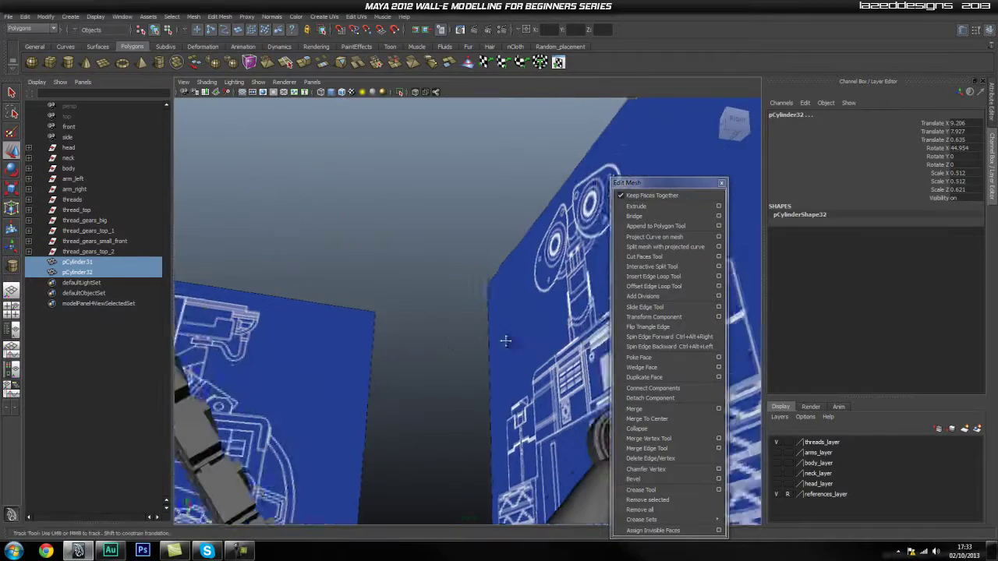
alt+middle_drag(514, 336, 472, 189)
alt+middle_drag(496, 406, 468, 345)
alt+drag(468, 346, 398, 299)
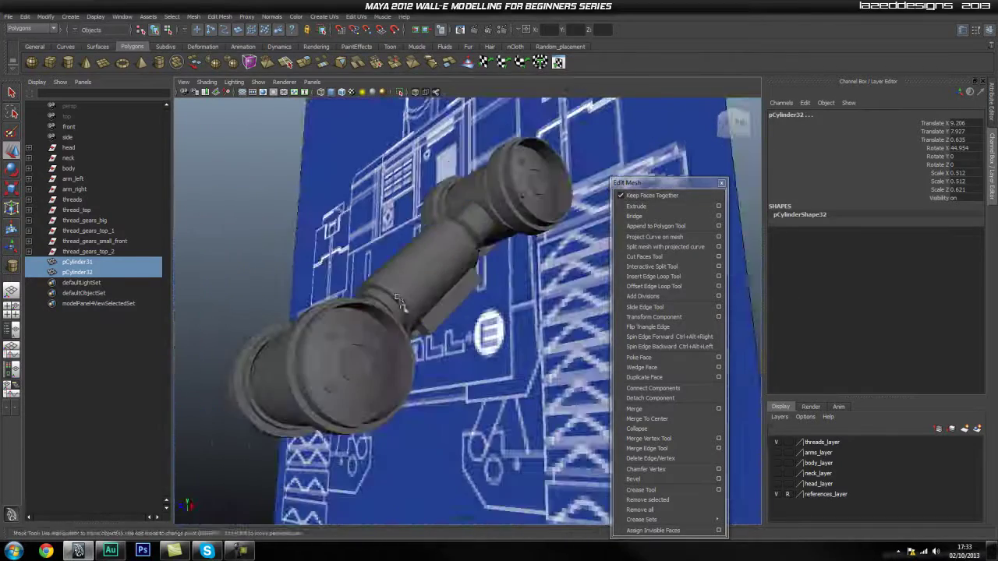
click(413, 279)
key(f)
alt+drag(363, 361, 512, 396)
click(527, 417)
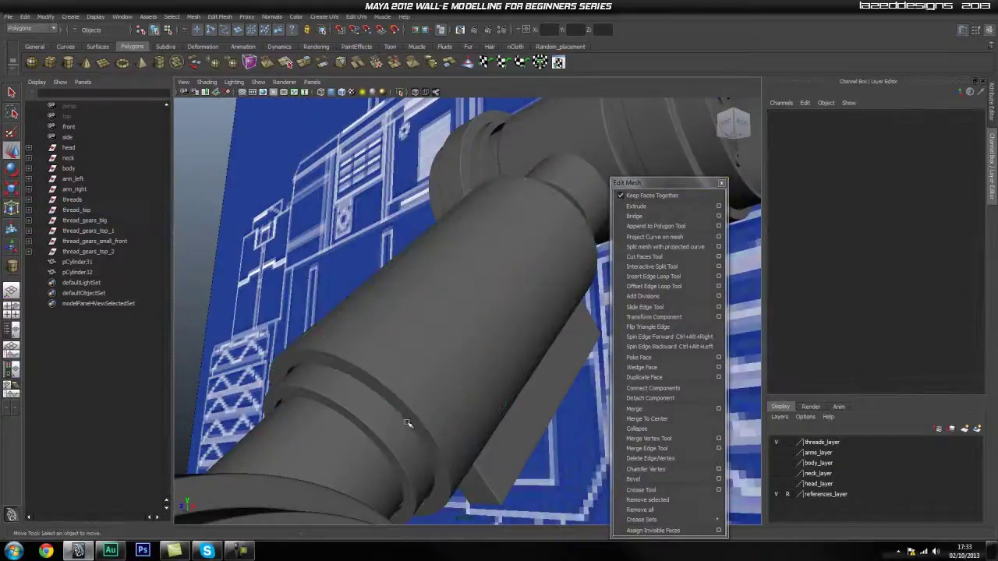
alt+drag(403, 428, 389, 411)
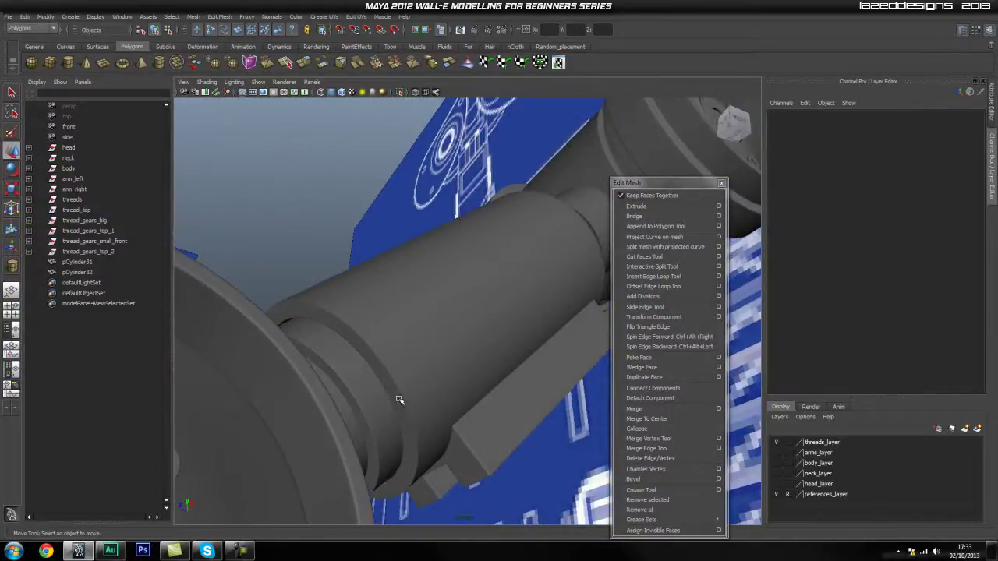
alt+drag(518, 317, 477, 305)
Step: Select the strut's outer cylinder and isolate it in the perspective view
click(420, 357)
click(465, 301)
alt+middle_drag(426, 332, 347, 361)
scroll(428, 317, down, 4)
key(space)
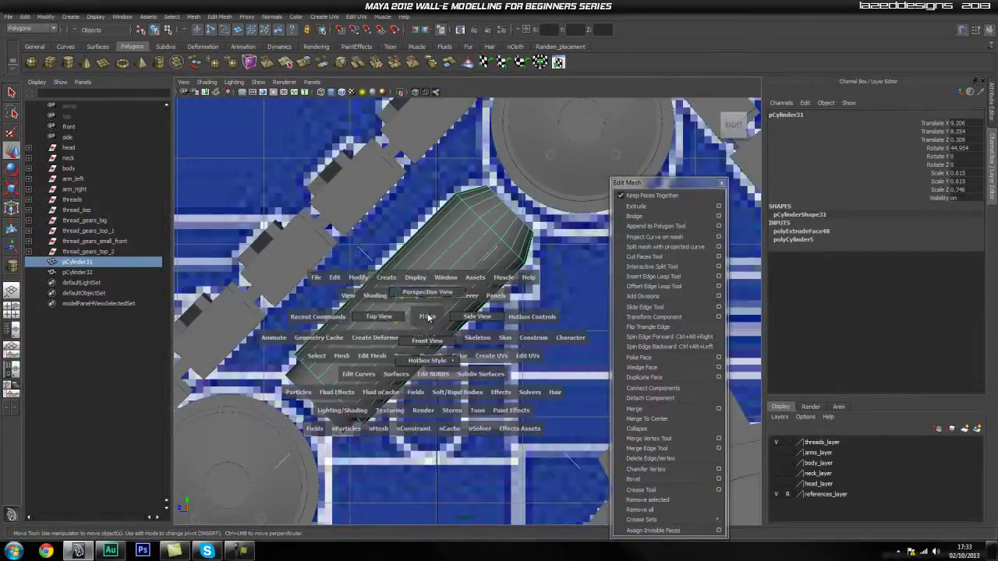
scroll(435, 296, down, 5)
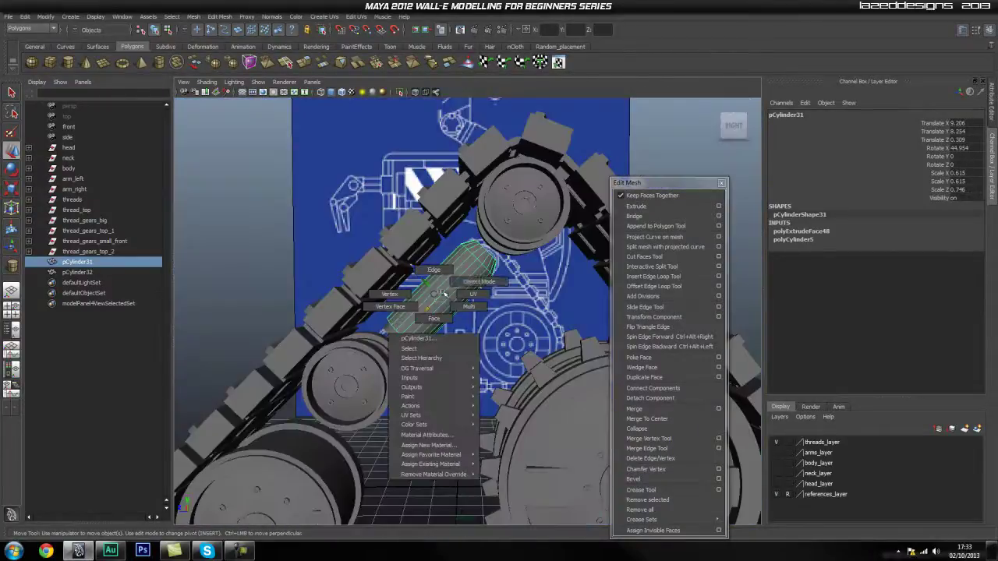
click(399, 92)
alt+right_drag(350, 239, 553, 249)
alt+drag(553, 250, 466, 278)
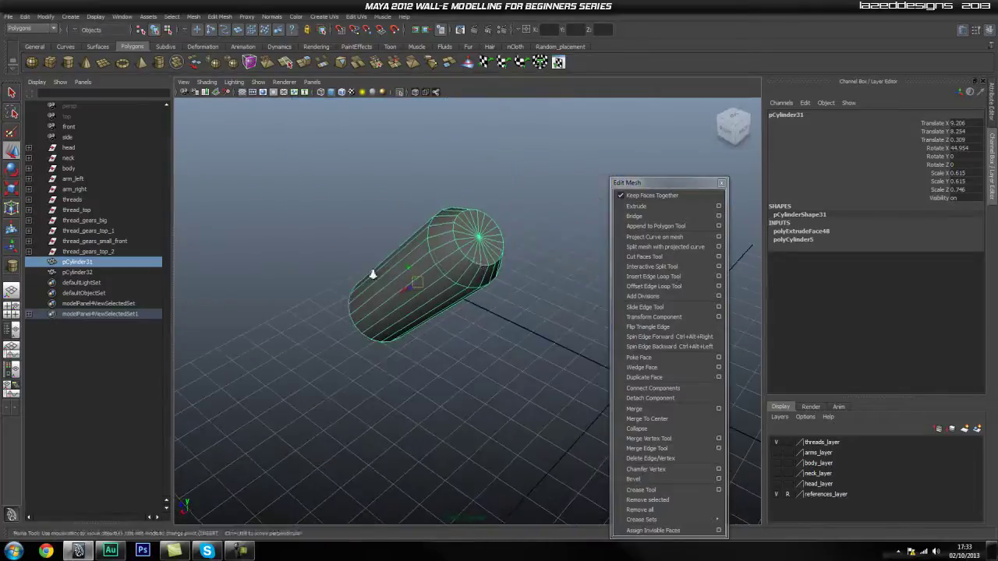
Step: Select all the cap faces on the tapered end of the isolated cylinder
alt+right_drag(465, 278, 515, 247)
alt+middle_drag(515, 247, 477, 313)
alt+drag(477, 313, 386, 307)
alt+middle_drag(385, 307, 398, 309)
right_drag(399, 309, 398, 336)
click(385, 348)
key(q)
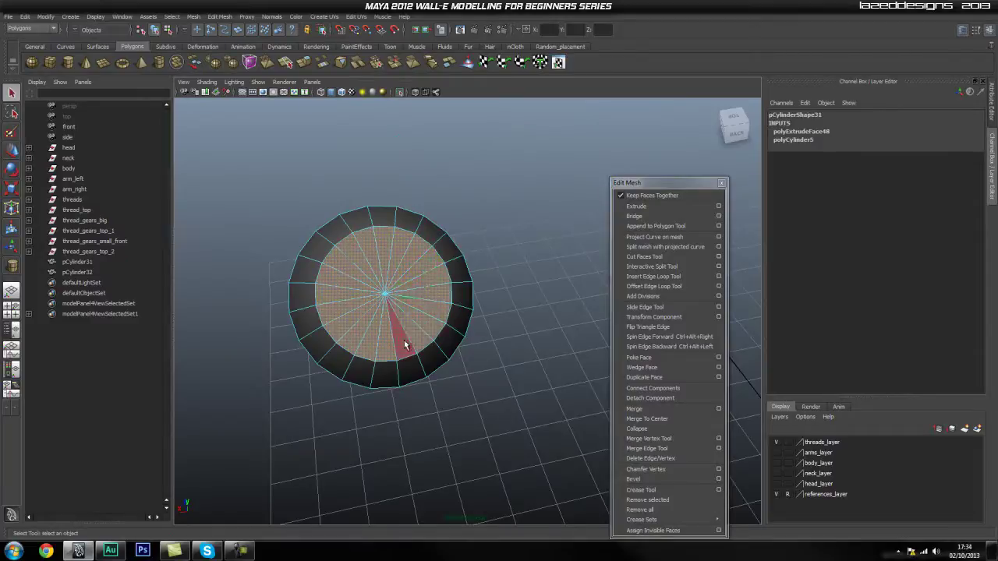
alt+drag(383, 307, 412, 303)
alt+middle_drag(412, 303, 357, 323)
alt+right_drag(357, 323, 423, 319)
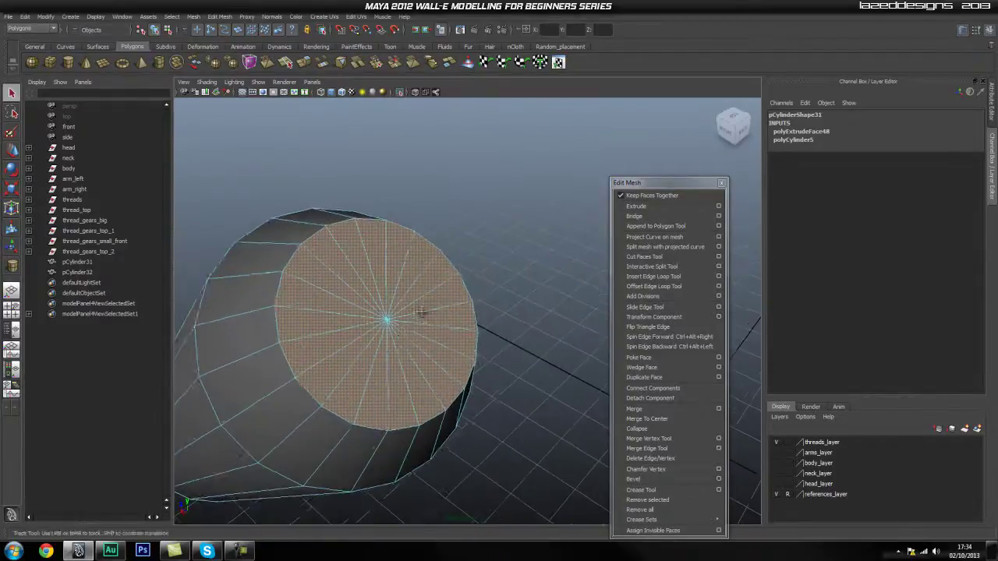
alt+middle_drag(424, 319, 427, 286)
Step: Extrude the tapered end's cap faces with an offset of 0.01
click(646, 206)
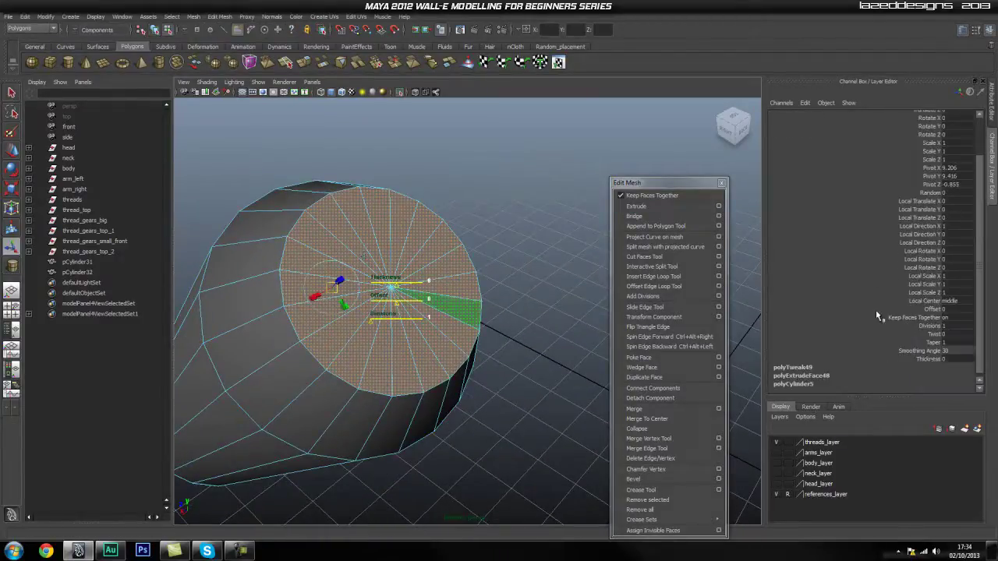
click(931, 310)
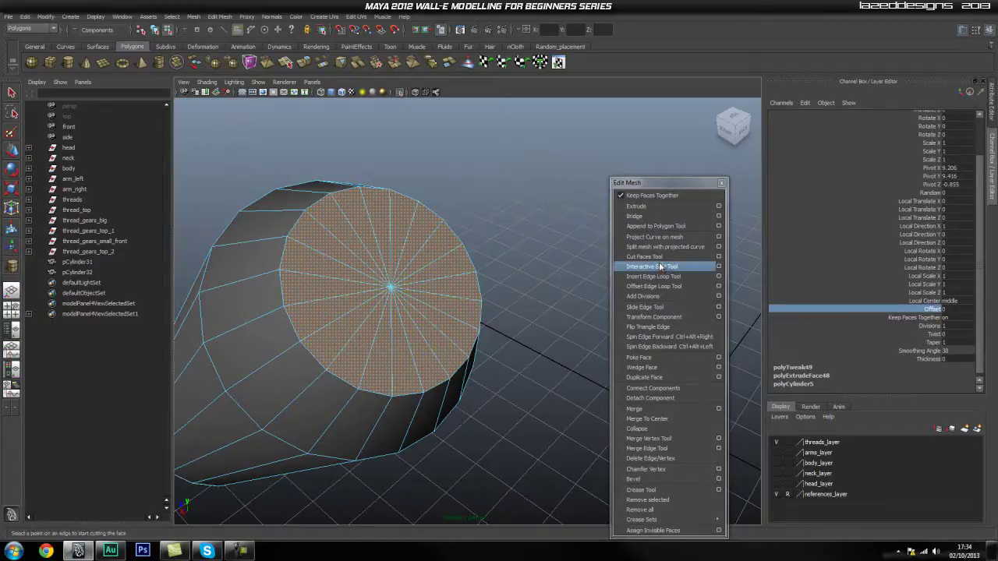
middle_drag(507, 206, 509, 207)
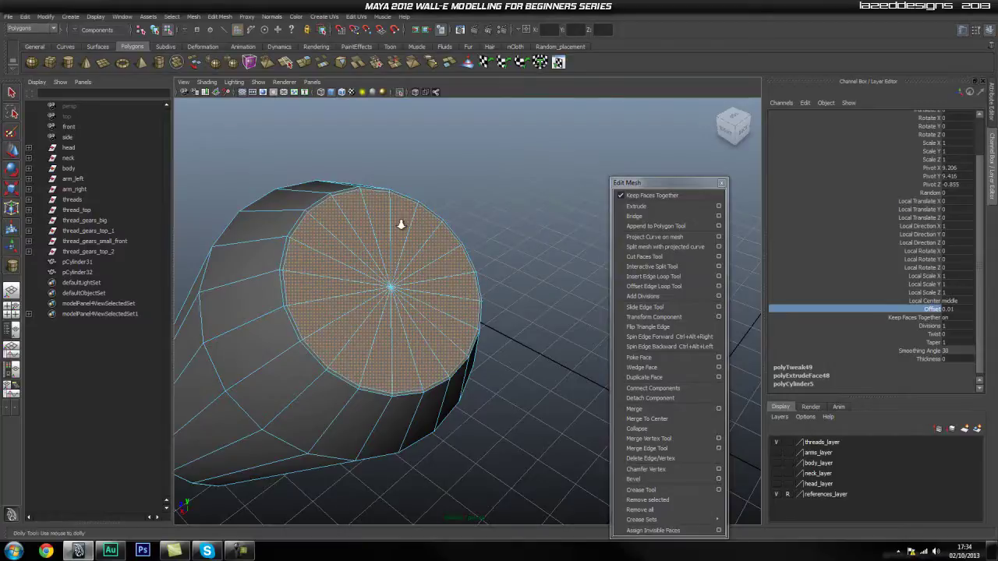
scroll(374, 222, up, 4)
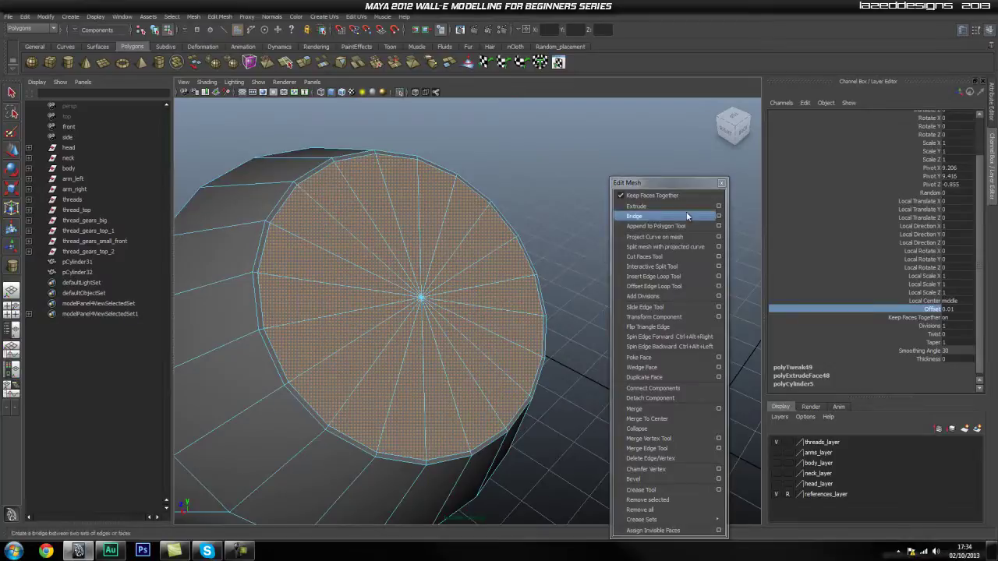
Step: Inset the cap faces with two more extrusions, each with an offset of 0.01
click(647, 206)
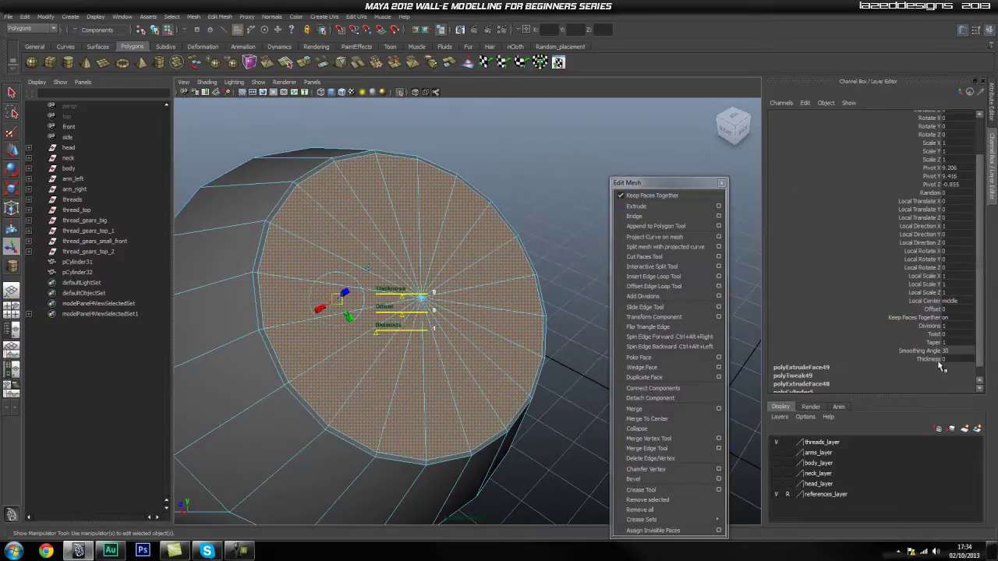
click(929, 310)
middle_drag(553, 211, 554, 210)
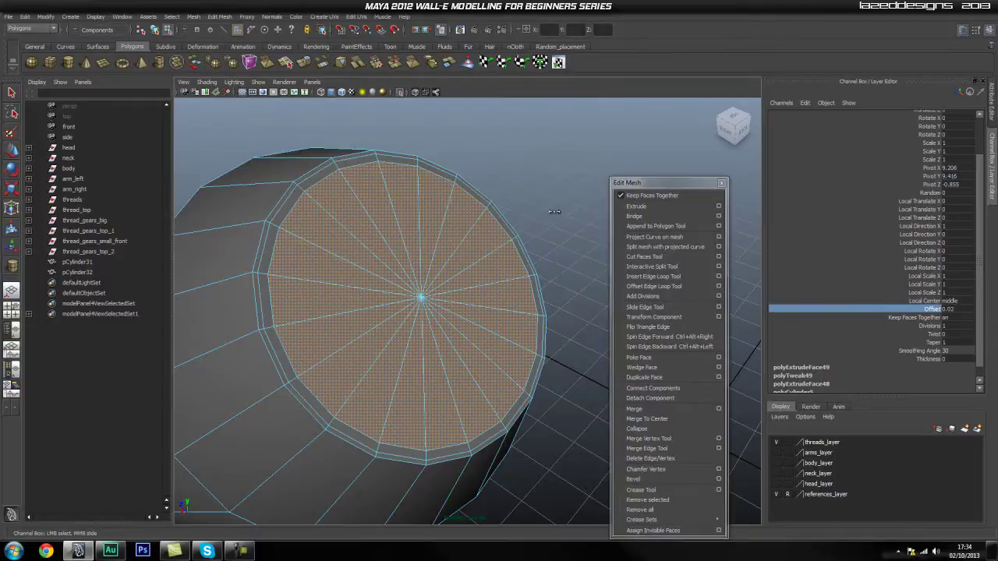
middle_drag(555, 210, 552, 211)
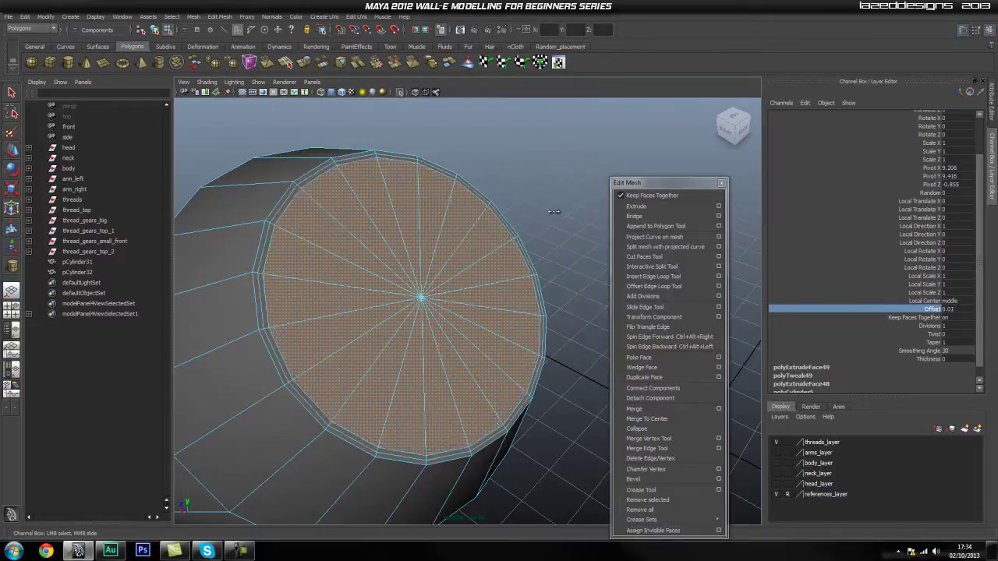
click(669, 207)
click(933, 310)
middle_drag(556, 180, 558, 179)
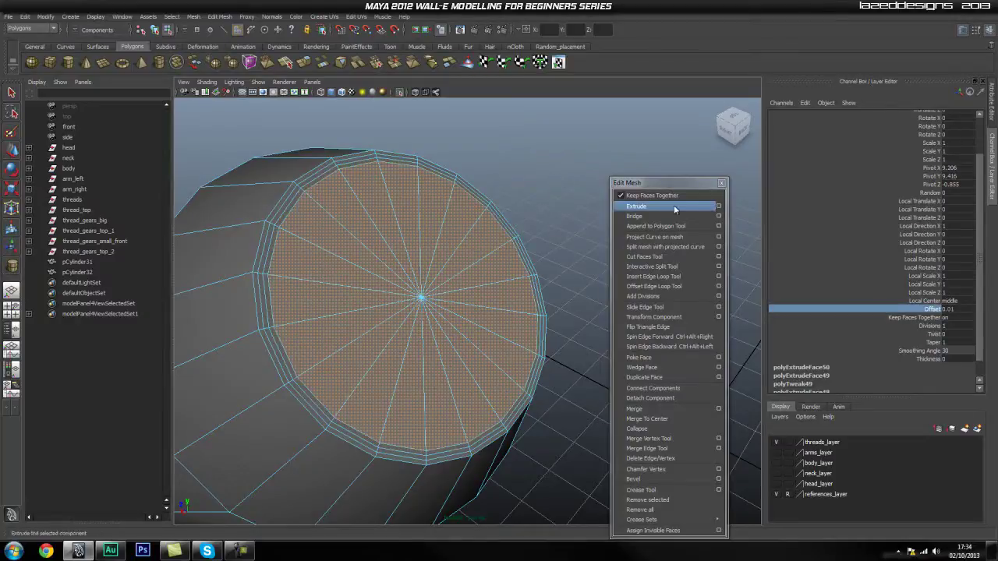
Step: Extrude the cap faces twice and move them into the cylinder, slightly at first and deeper the second time
click(636, 206)
alt+drag(422, 304, 437, 336)
scroll(484, 307, up, 3)
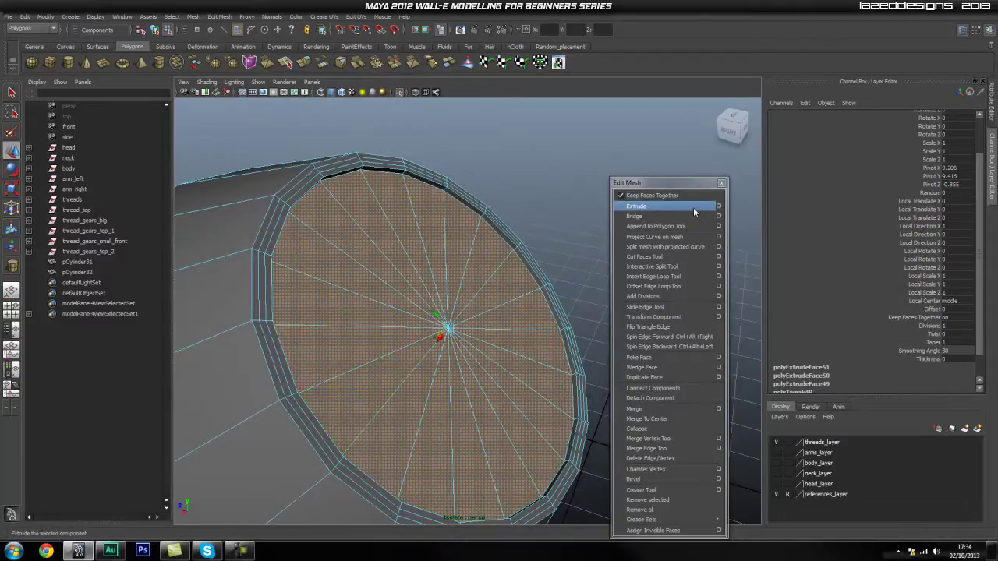
click(637, 206)
key(w)
drag(435, 336, 407, 352)
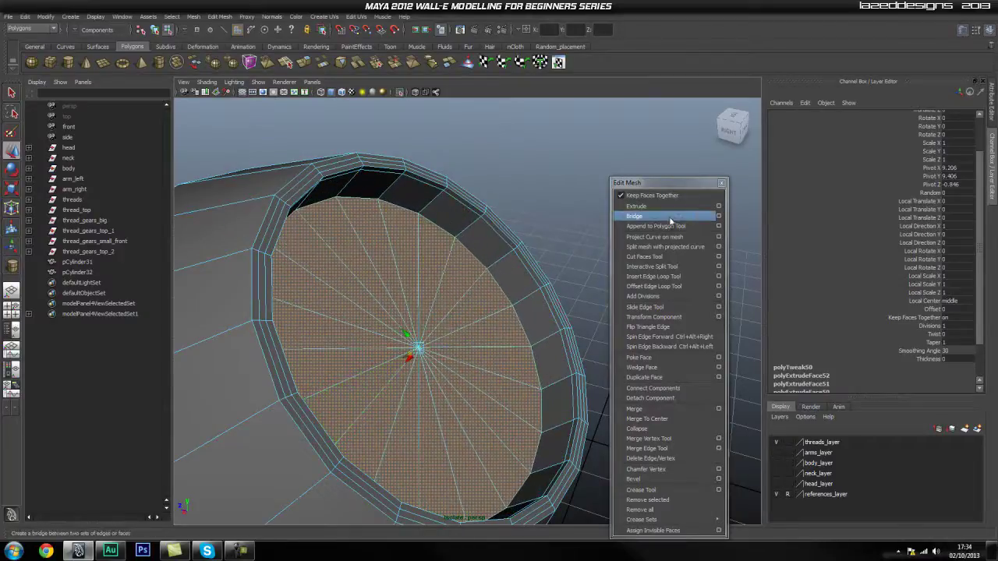
Step: Extrude the recessed faces and move them slightly deeper, then extrude again and scale them inward to about 0.967
key(t)
key(ctrl+e)
key(w)
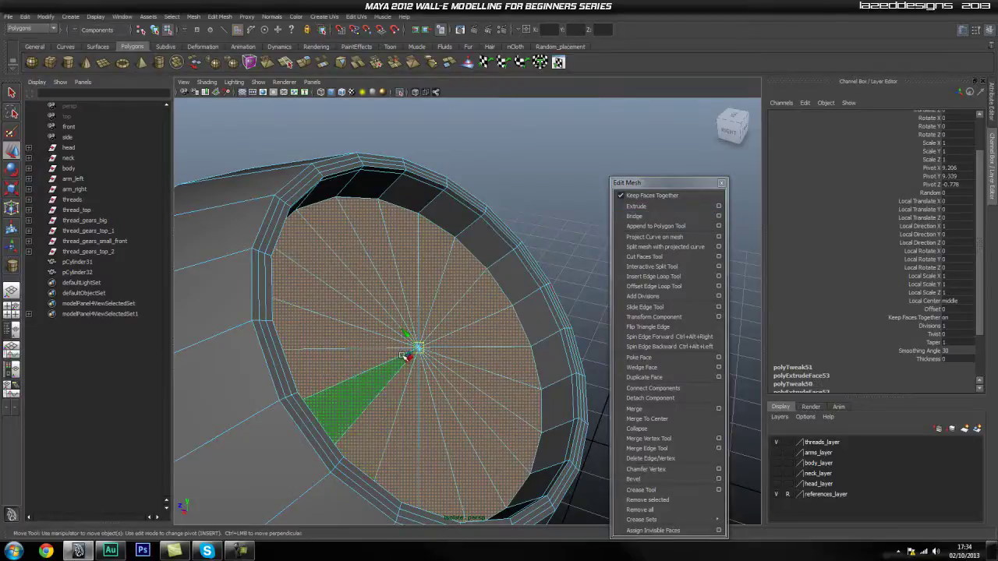
drag(404, 356, 409, 355)
click(636, 206)
key(r)
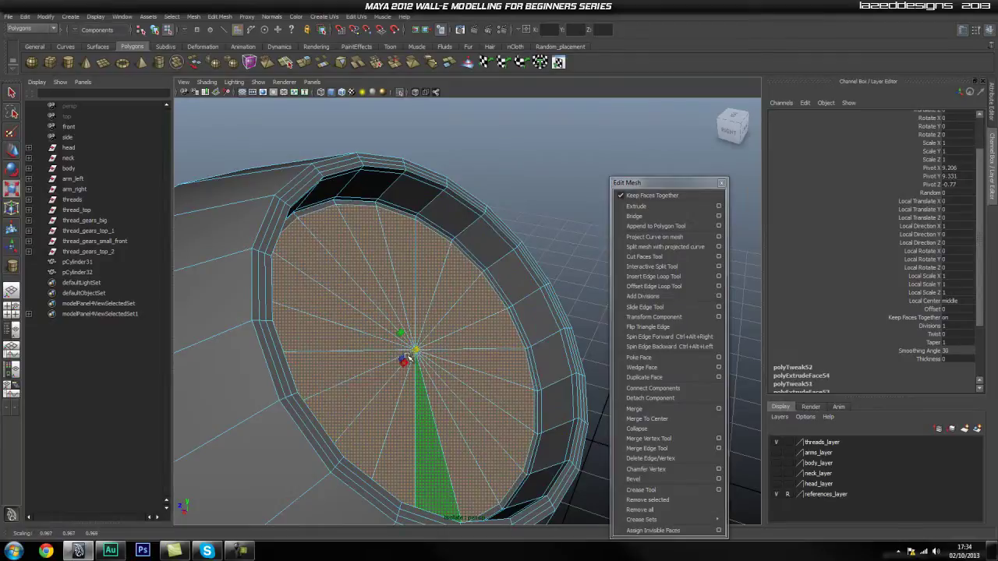
Step: Insert supporting edge loops near the tapered end's rim and on both sides of the edge where the taper starts
alt+right_drag(549, 205, 507, 223)
alt+middle_drag(508, 223, 528, 169)
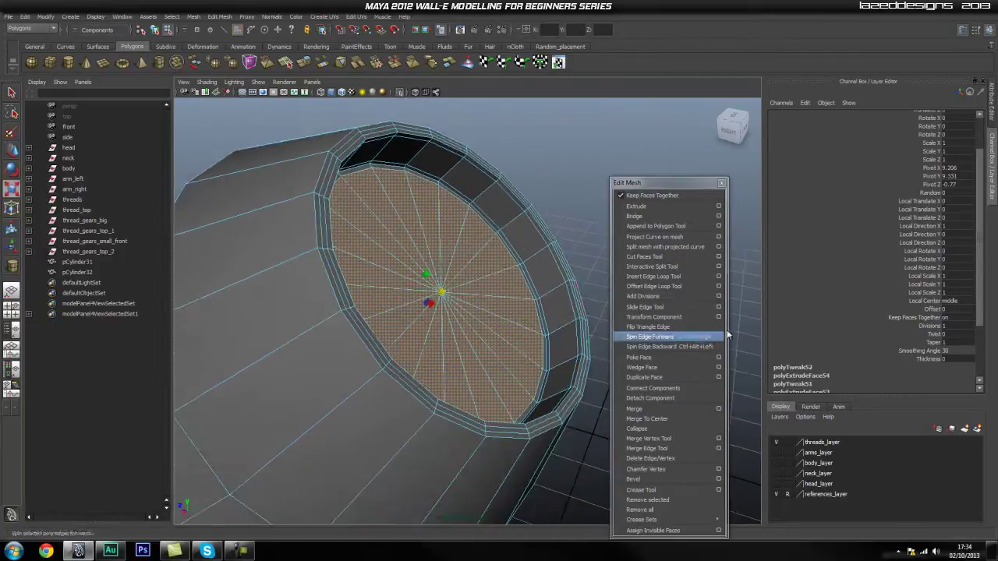
click(653, 276)
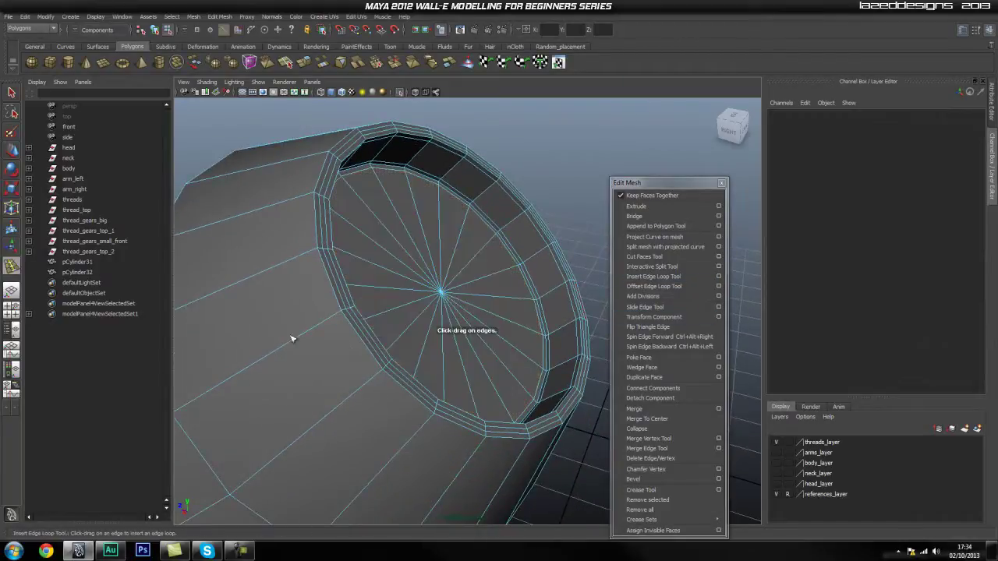
click(329, 320)
scroll(336, 314, up, 6)
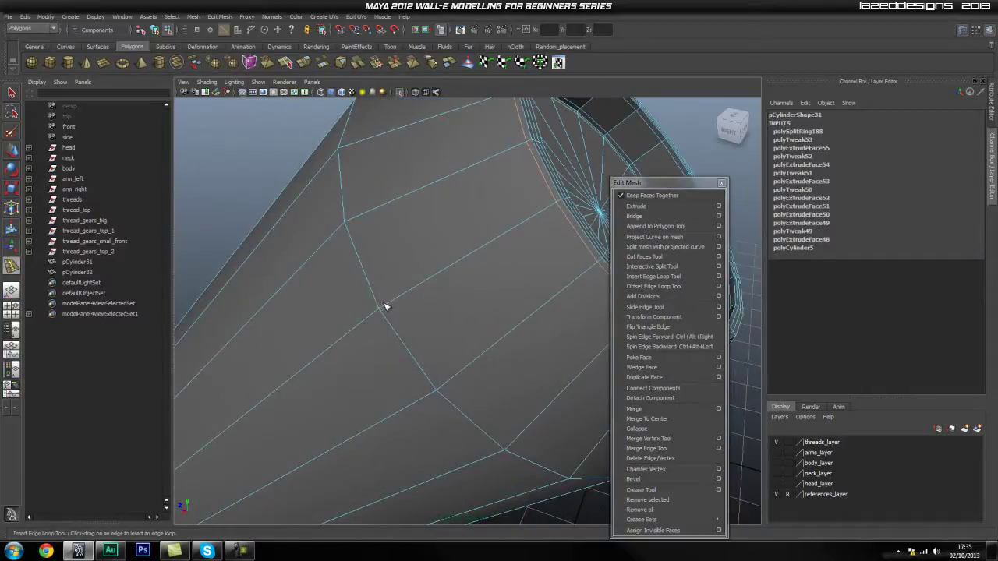
drag(385, 310, 382, 339)
scroll(381, 340, down, 5)
Step: Insert a supporting edge loop around the cylinder's side close to the rim of the opposite, flat end
alt+drag(336, 372, 503, 293)
right_click(546, 270)
right_drag(549, 273, 548, 295)
alt+drag(573, 284, 475, 287)
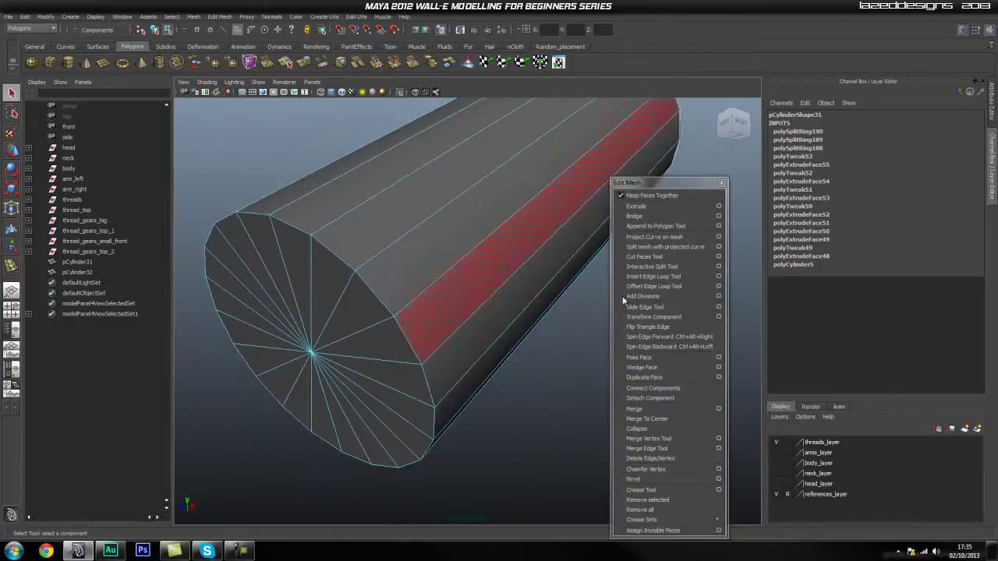
click(653, 276)
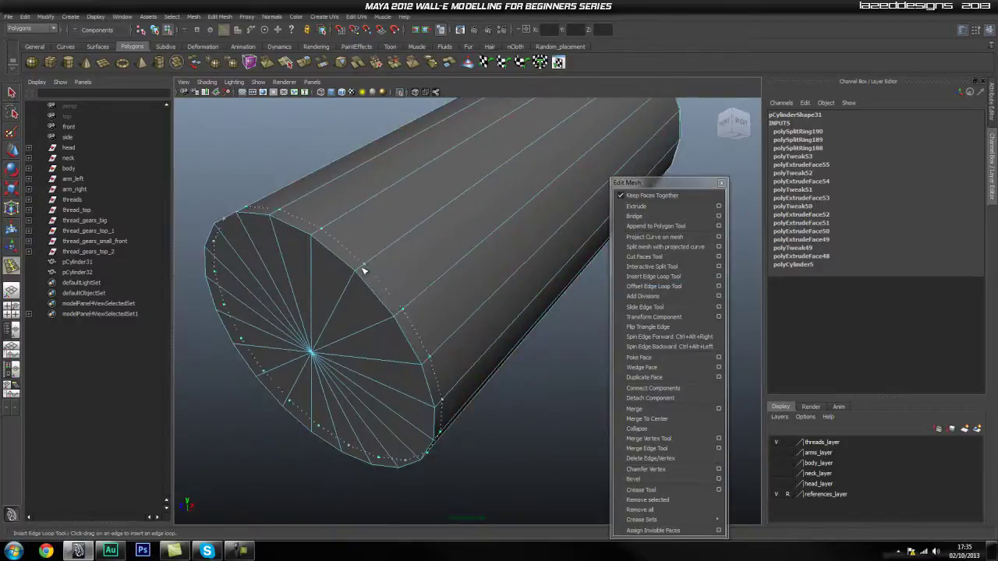
drag(360, 272, 358, 269)
Step: Select all the triangular cap faces on the cylinder's flat end
alt+drag(339, 323, 413, 293)
right_drag(509, 267, 509, 292)
alt+right_drag(558, 264, 496, 264)
alt+middle_drag(496, 263, 467, 316)
key(q)
click(508, 241)
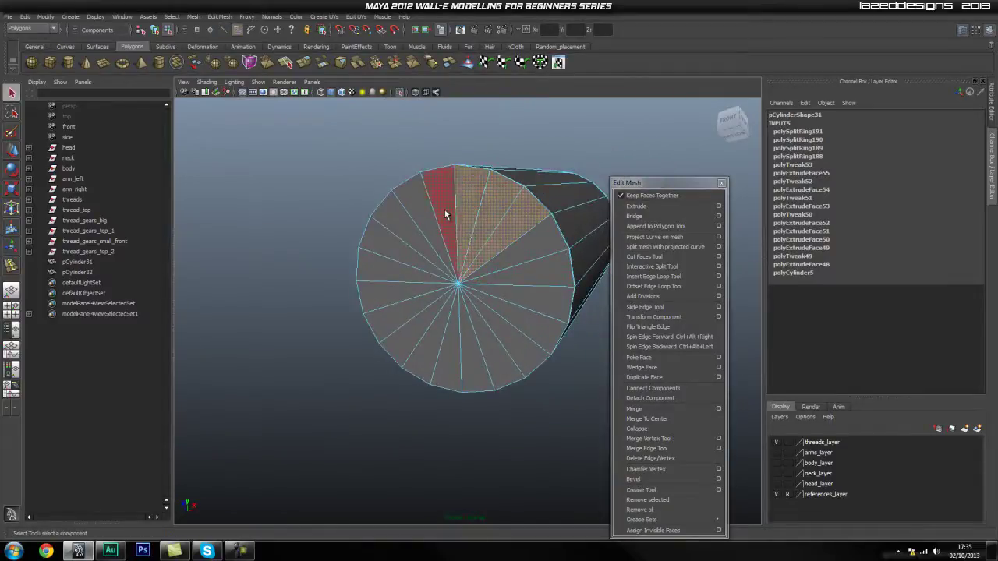
shift+click(445, 212)
shift+click(425, 220)
shift+click(412, 233)
shift+click(393, 256)
shift+click(387, 270)
shift+click(383, 291)
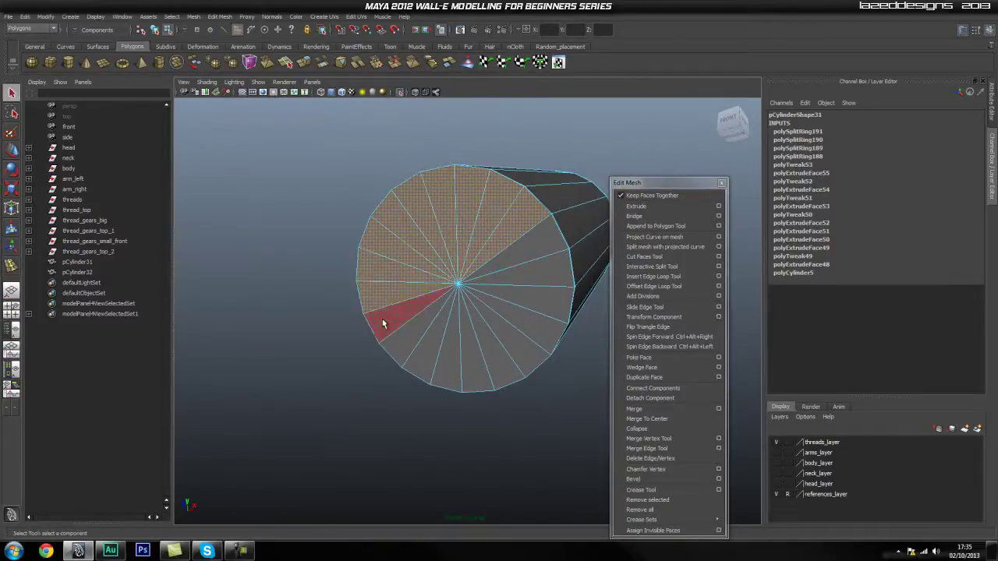
shift+drag(482, 380, 525, 354)
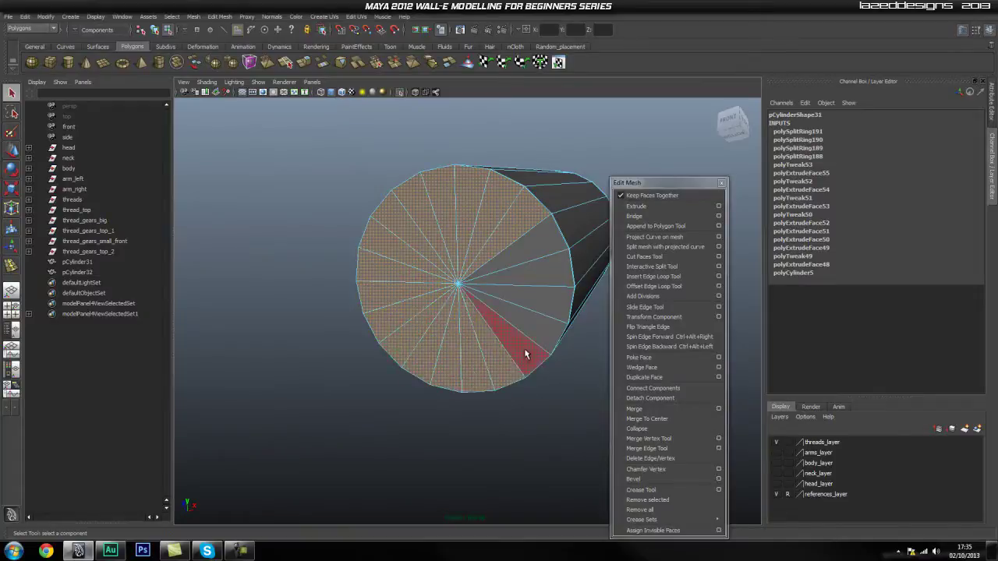
shift+click(551, 307)
shift+click(557, 280)
shift+click(549, 251)
Step: Extrude the flat end's cap faces twice, each time with an offset of 0.01
alt+right_drag(460, 187, 457, 209)
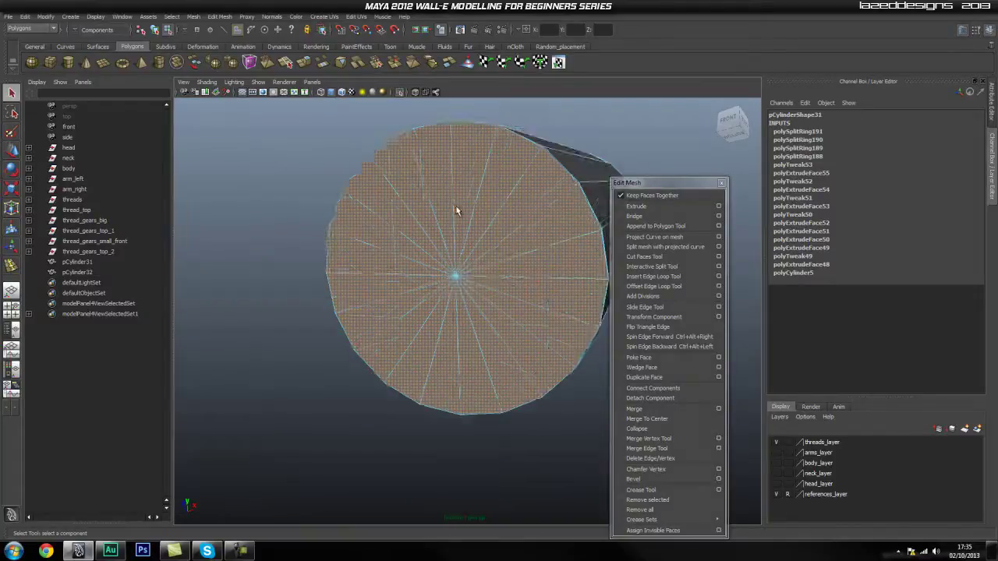
alt+middle_drag(456, 209, 390, 260)
click(636, 206)
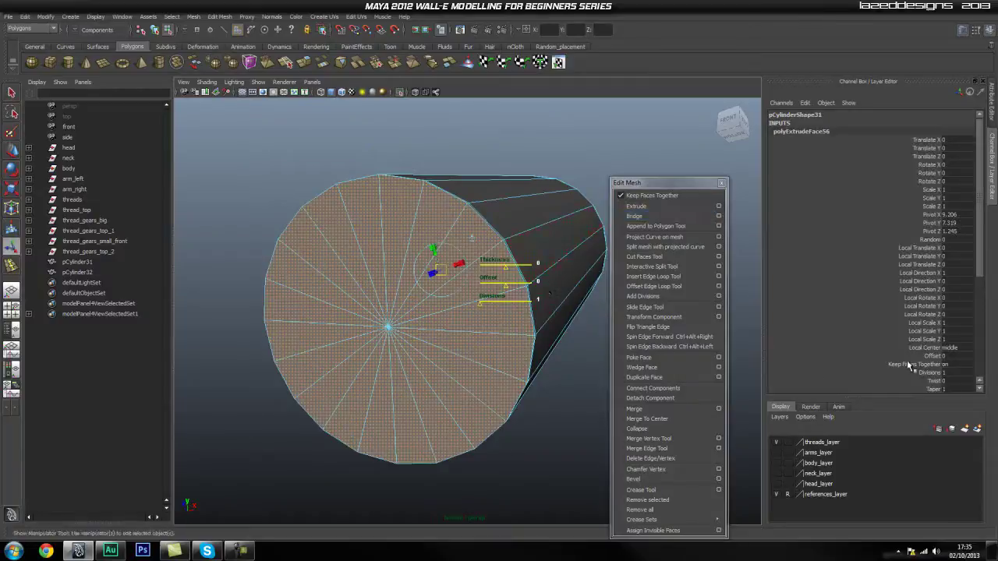
click(942, 357)
middle_drag(605, 241, 598, 242)
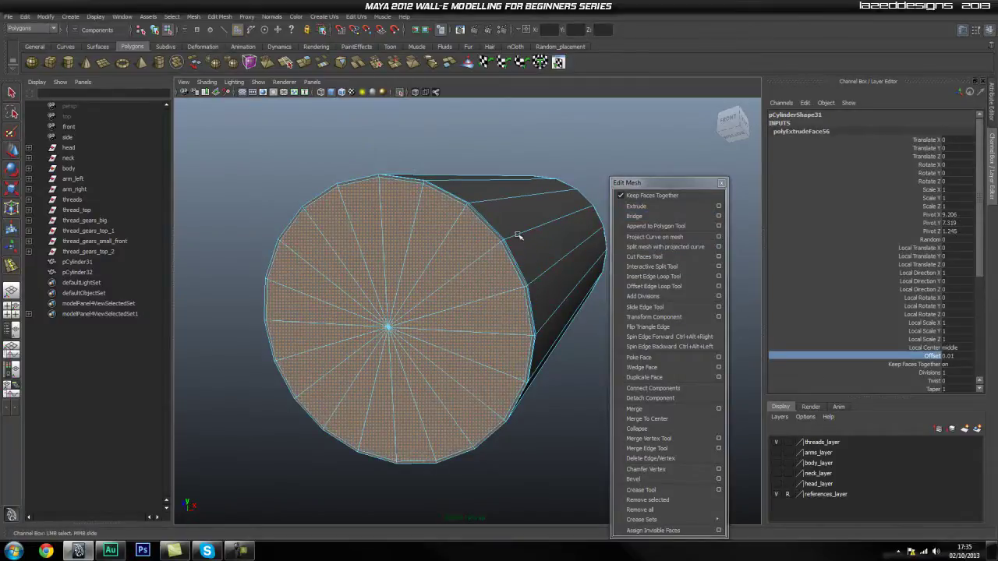
alt+right_drag(568, 243, 592, 229)
alt+middle_drag(592, 229, 577, 265)
alt+right_drag(559, 265, 580, 257)
click(636, 206)
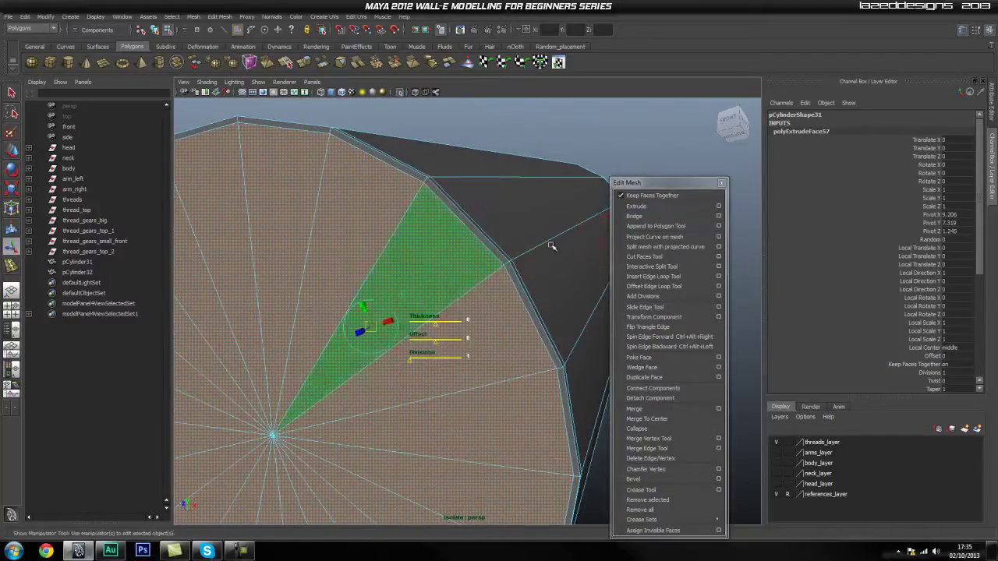
click(932, 356)
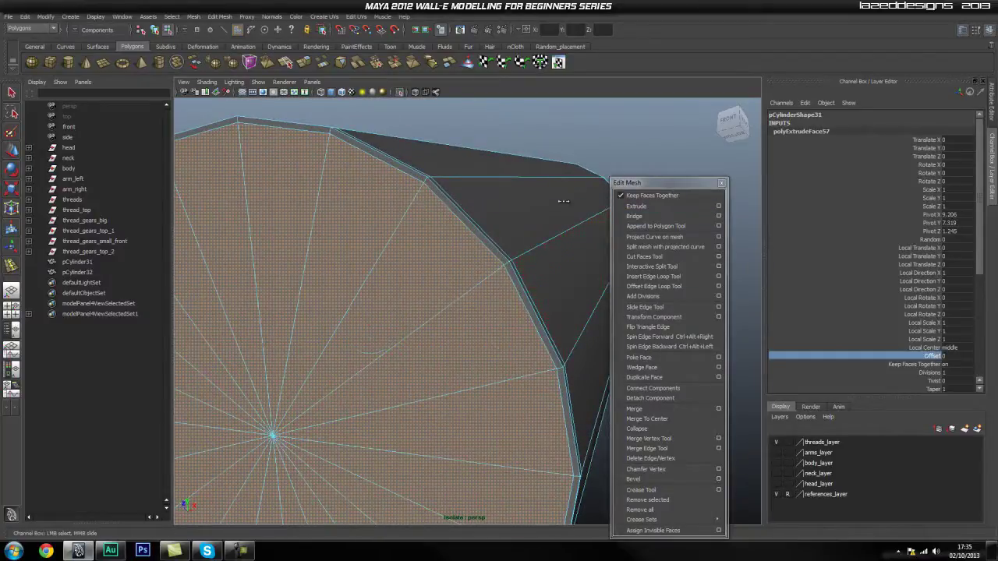
middle_drag(563, 201, 564, 202)
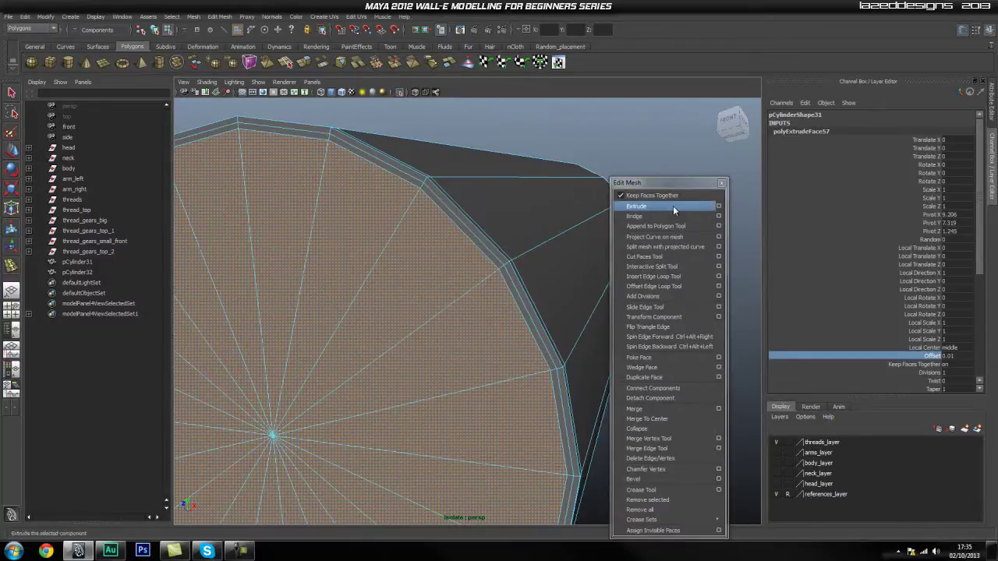
Step: Add a third inset extrusion to the flat end's cap faces with an offset of 0.01
click(636, 206)
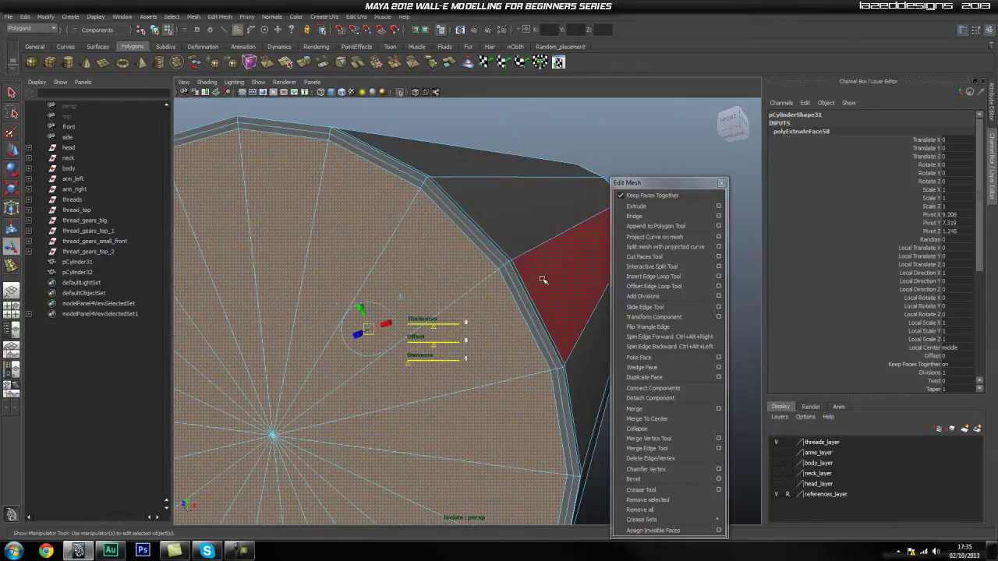
alt+drag(505, 339, 455, 296)
alt+right_drag(455, 297, 496, 287)
alt+middle_drag(497, 288, 501, 286)
alt+right_drag(501, 286, 509, 286)
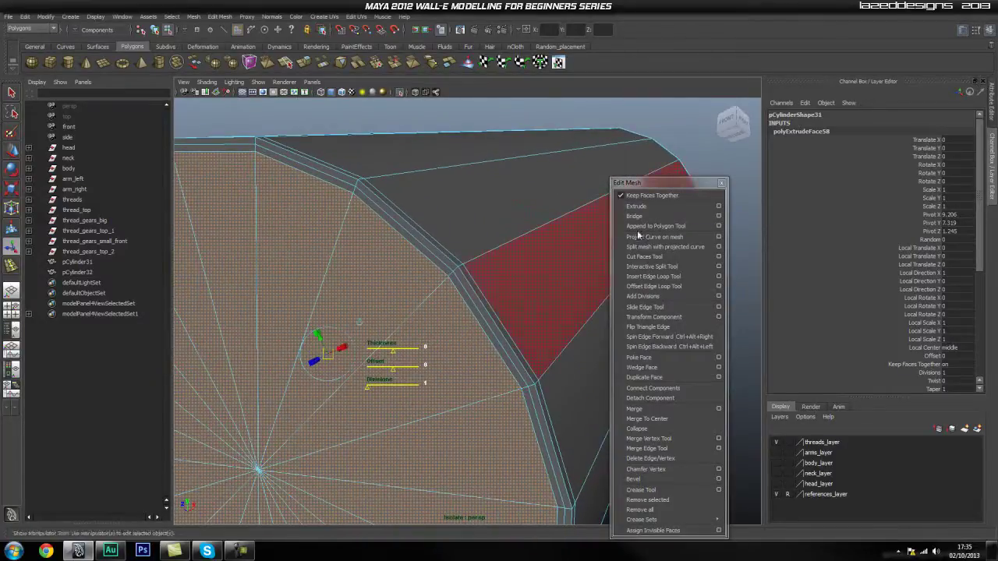
key(r)
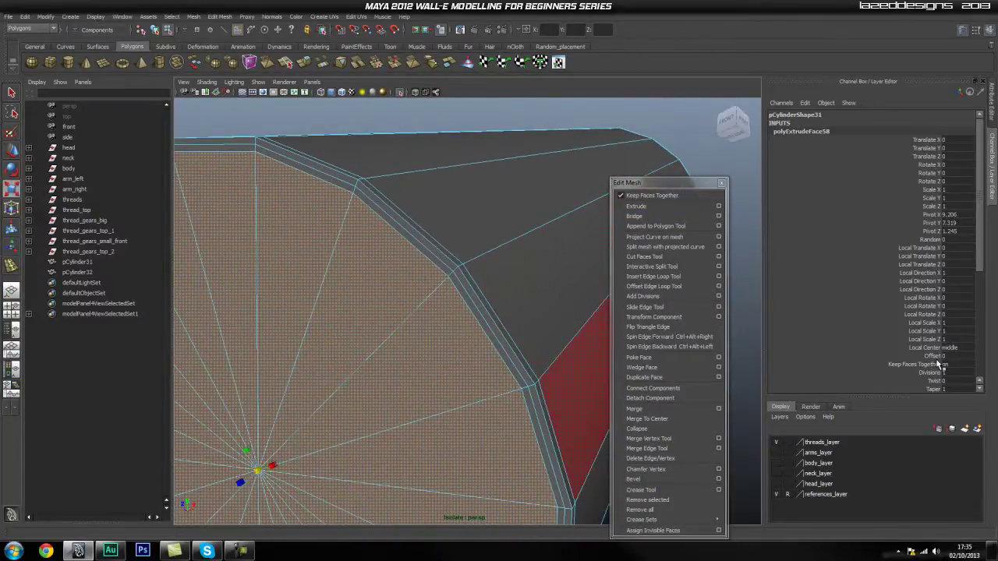
click(816, 354)
middle_drag(573, 291, 573, 291)
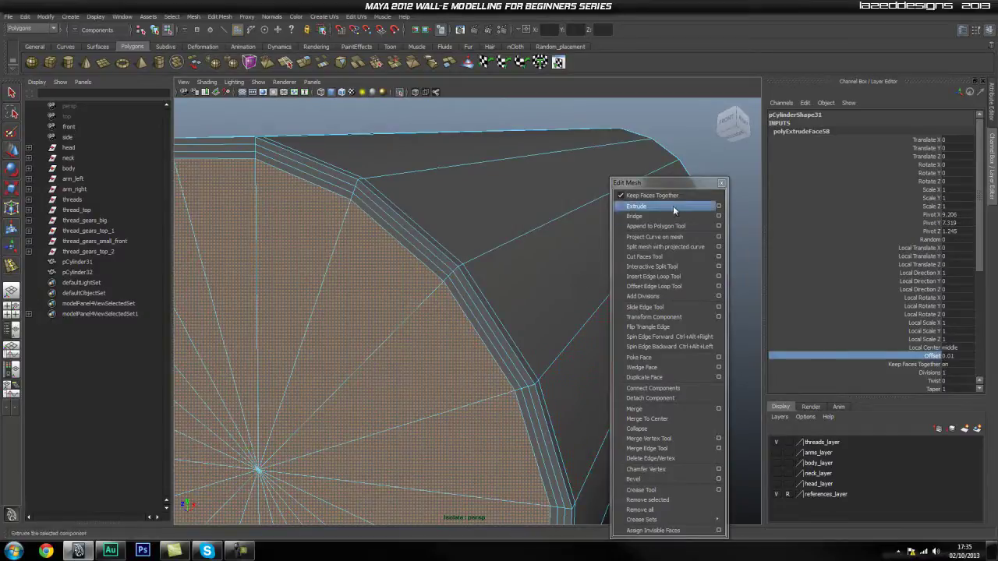
Step: Extrude the inset cap faces and move them slightly into the cylinder to support the recess's outer edge
click(638, 206)
key(w)
click(246, 490)
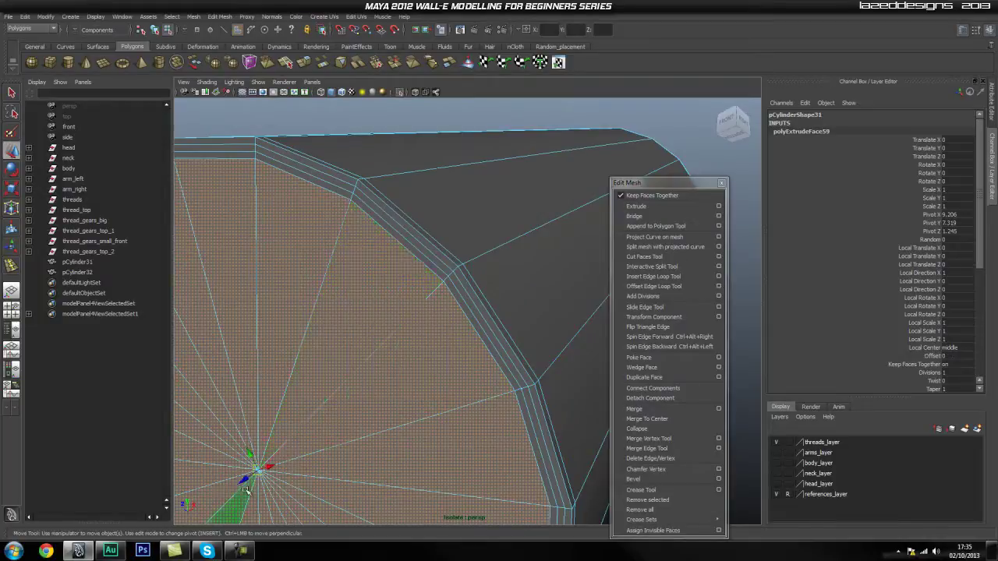
alt+drag(479, 422, 502, 372)
mouse_move(502, 372)
alt+right_down()
mouse_move(461, 376)
mouse_move(490, 379)
alt+right_up()
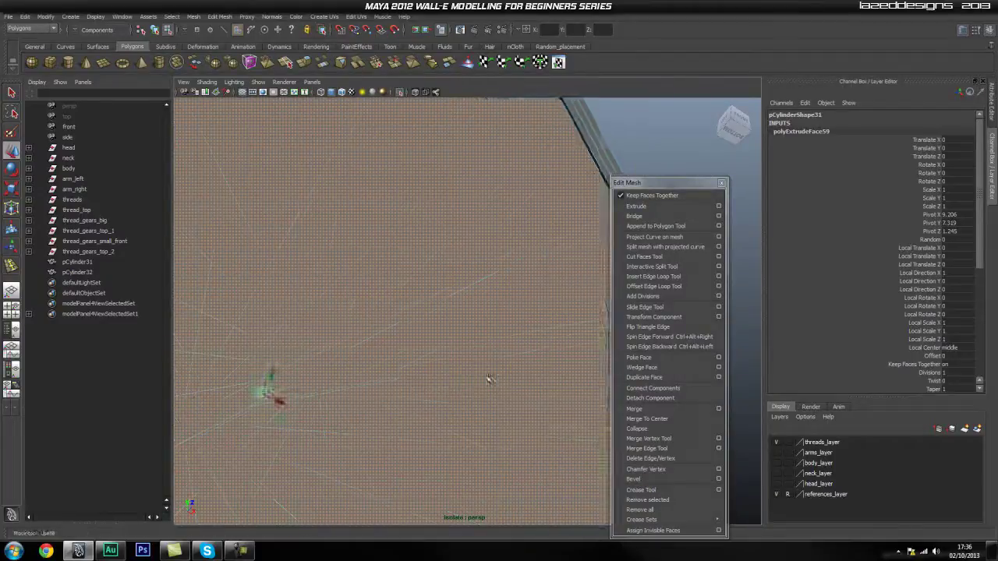
alt+middle_drag(538, 357, 466, 382)
click(468, 284)
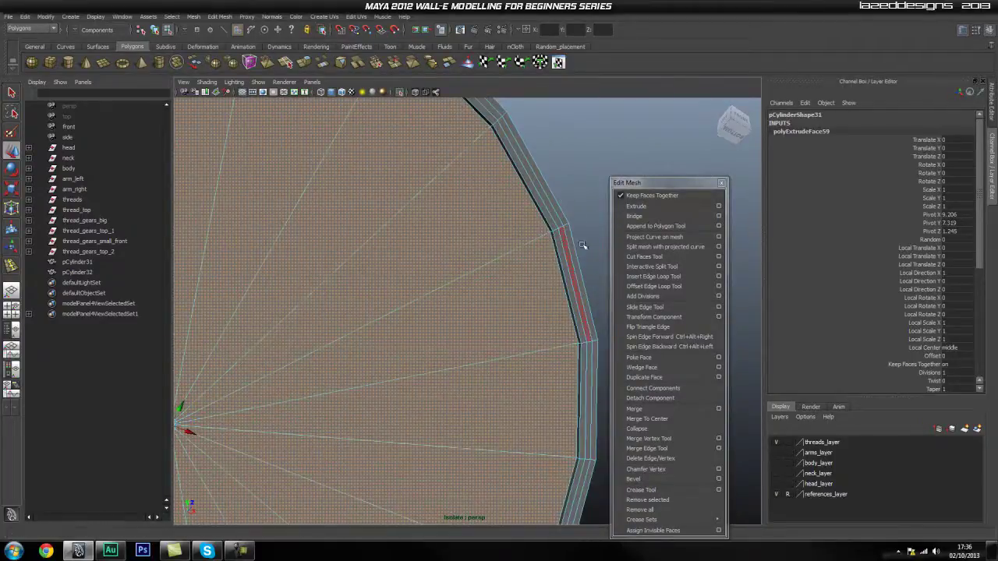
alt+drag(468, 284, 480, 282)
mouse_move(516, 278)
alt+middle_down()
mouse_move(488, 286)
mouse_move(500, 286)
alt+middle_up()
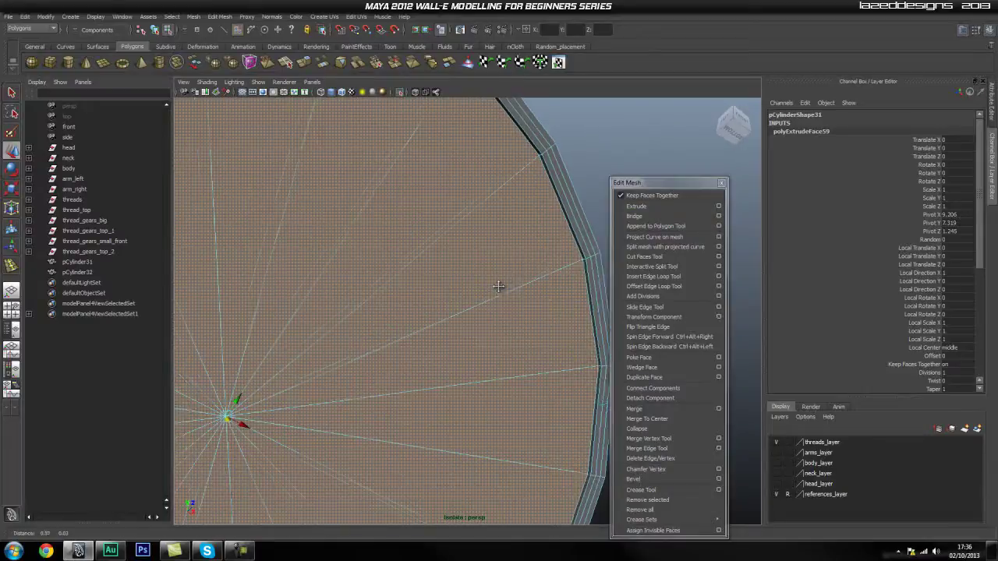
Step: Extrude the cap faces again and move them deeper into the cylinder to form the recess
click(655, 210)
key(w)
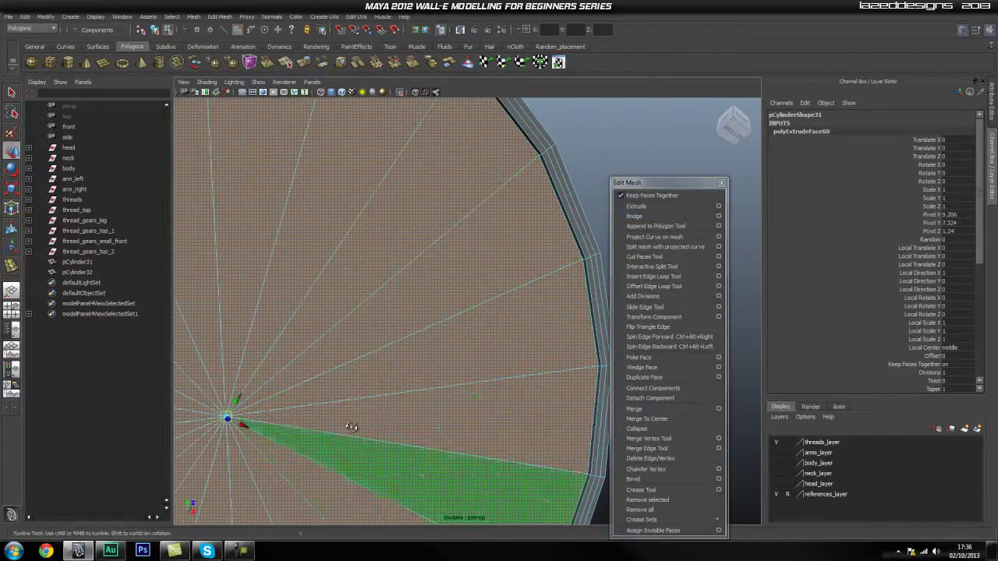
alt+drag(335, 428, 450, 438)
alt+middle_drag(451, 439, 407, 417)
drag(305, 345, 274, 347)
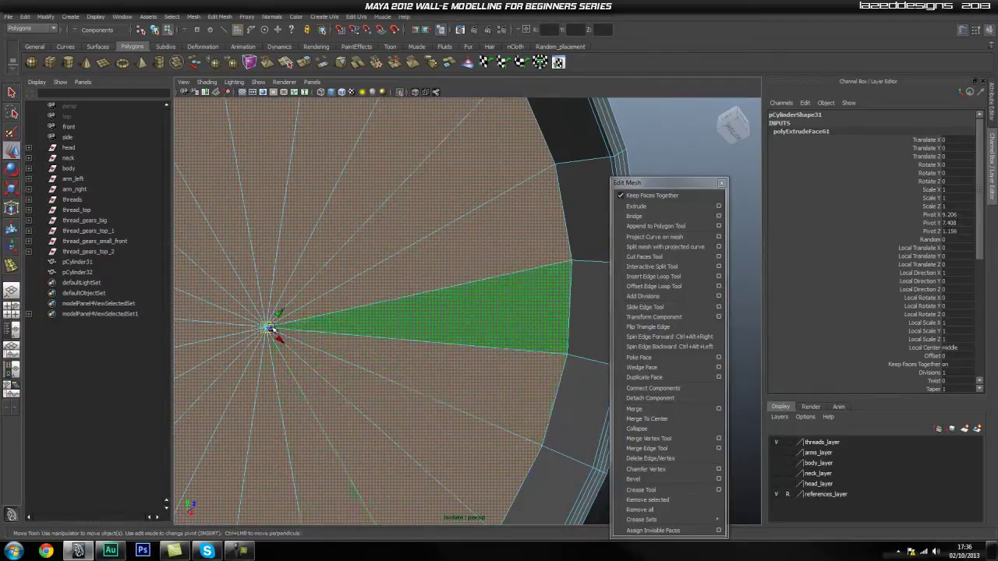
Step: Move the newly extruded recess faces slightly deeper, then extrude them once more with an offset of 0.01
alt+drag(283, 339, 256, 353)
alt+drag(387, 381, 431, 377)
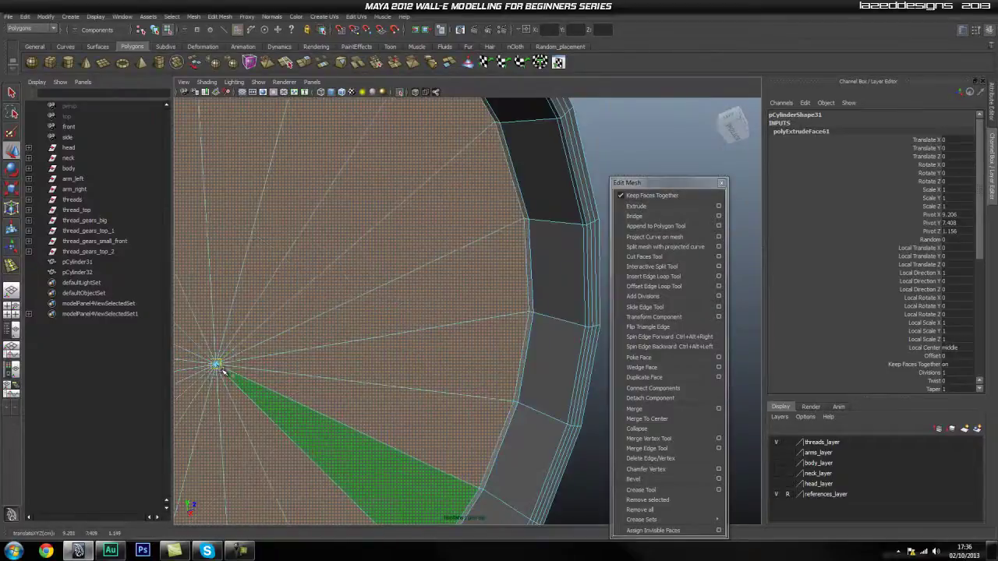
drag(223, 371, 254, 291)
key(ctrl+z)
alt+drag(337, 372, 437, 417)
alt+middle_drag(437, 417, 443, 400)
alt+drag(443, 400, 417, 381)
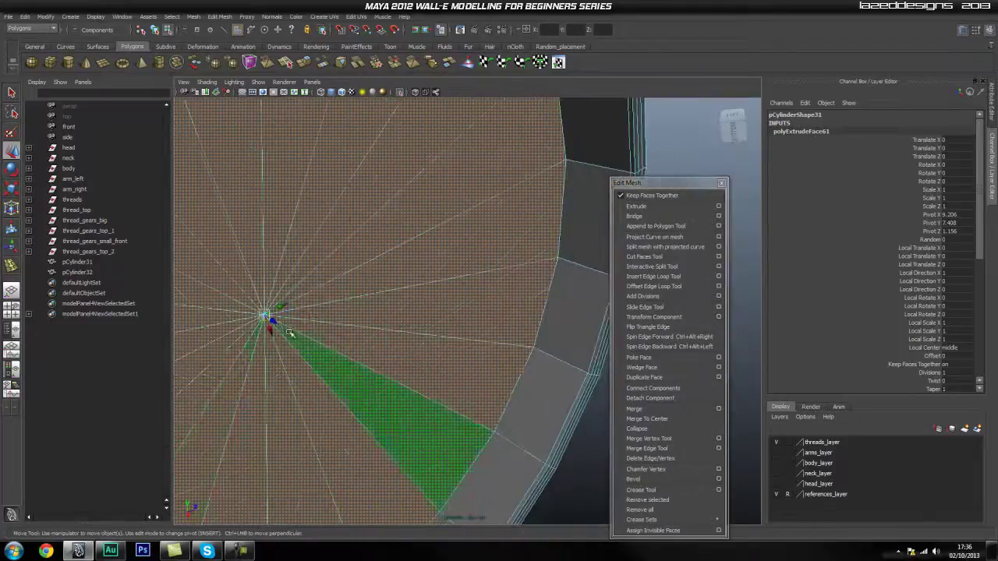
drag(273, 321, 247, 346)
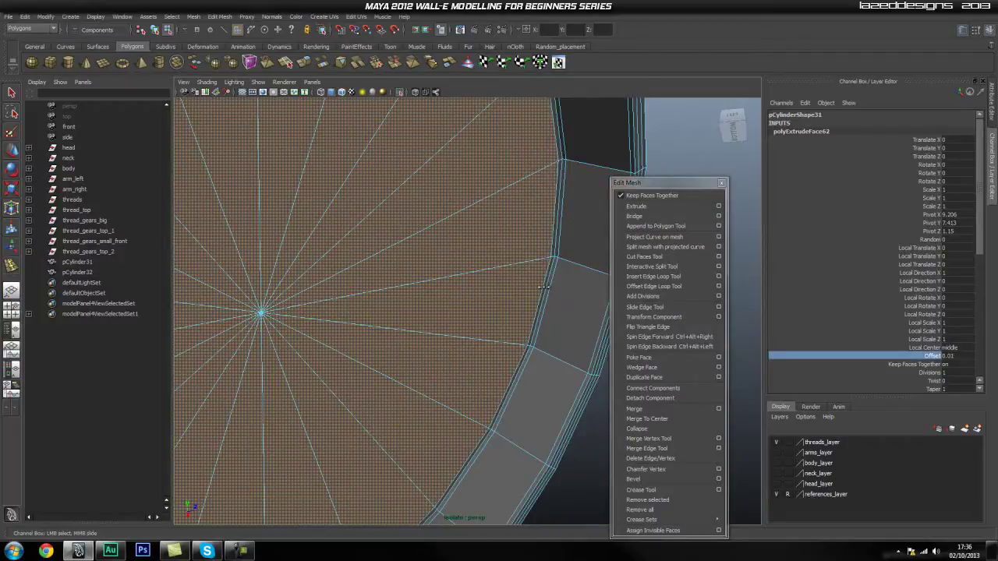
Step: Return to object mode and inspect the smoothed cylinder along its length and at its recessed flat end
alt+right_drag(583, 306, 519, 305)
alt+drag(519, 305, 386, 377)
right_drag(385, 374, 422, 359)
click(381, 363)
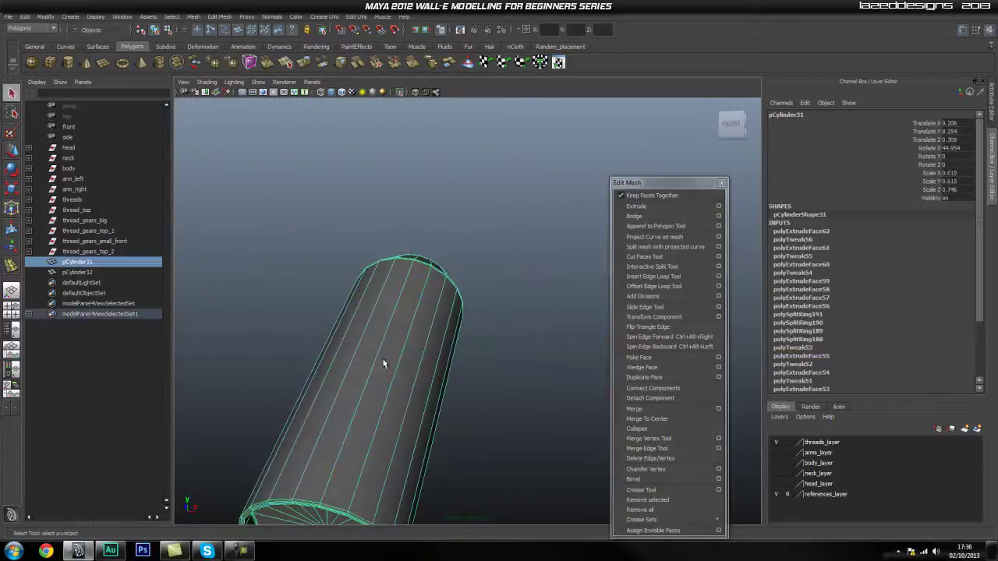
click(399, 93)
alt+drag(528, 296, 468, 306)
alt+right_drag(468, 306, 500, 289)
click(396, 92)
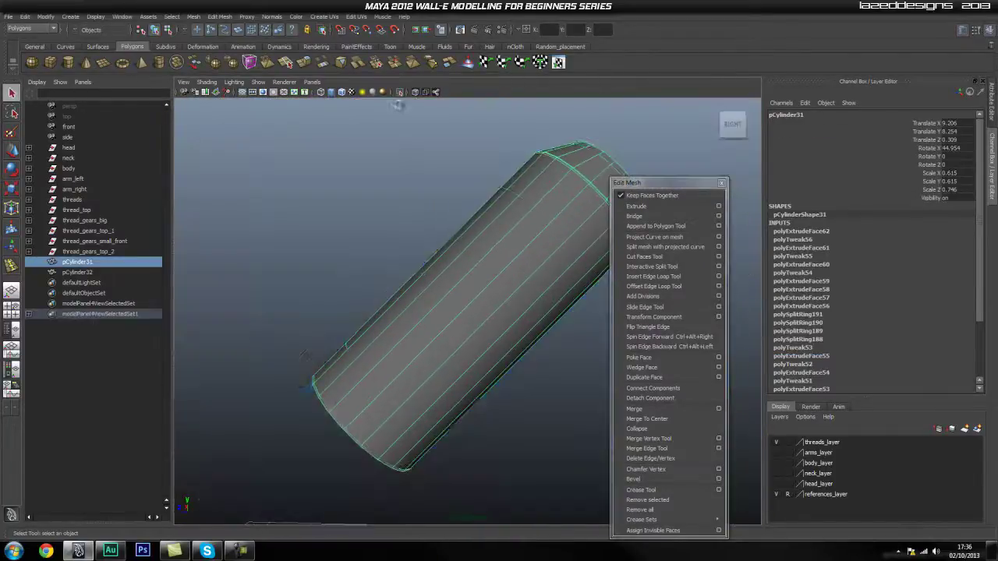
click(330, 278)
alt+drag(330, 279, 479, 310)
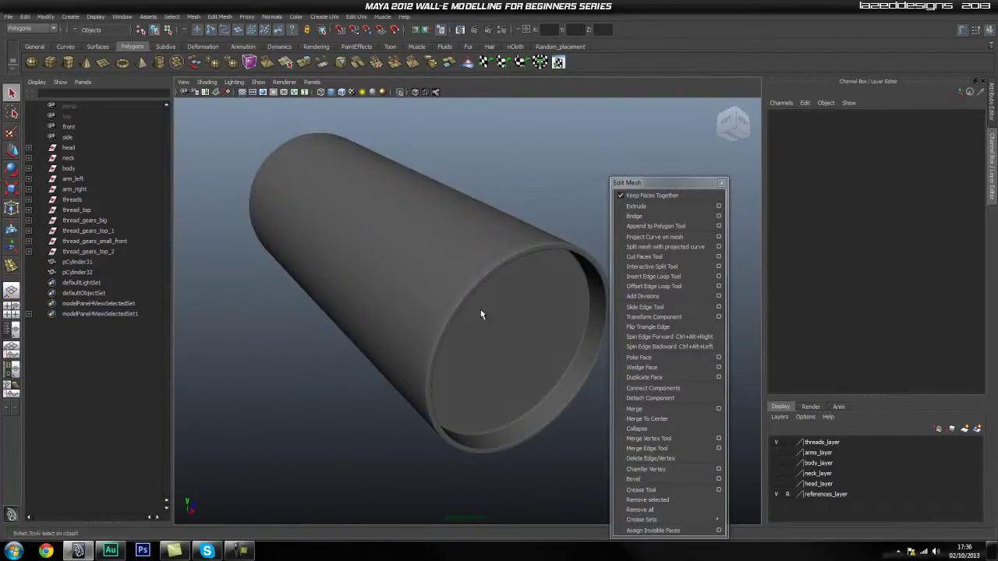
Step: Select the cylinder and insert another edge loop around its side wall near the recessed flat end
scroll(460, 327, up, 3)
click(468, 332)
scroll(460, 339, up, 3)
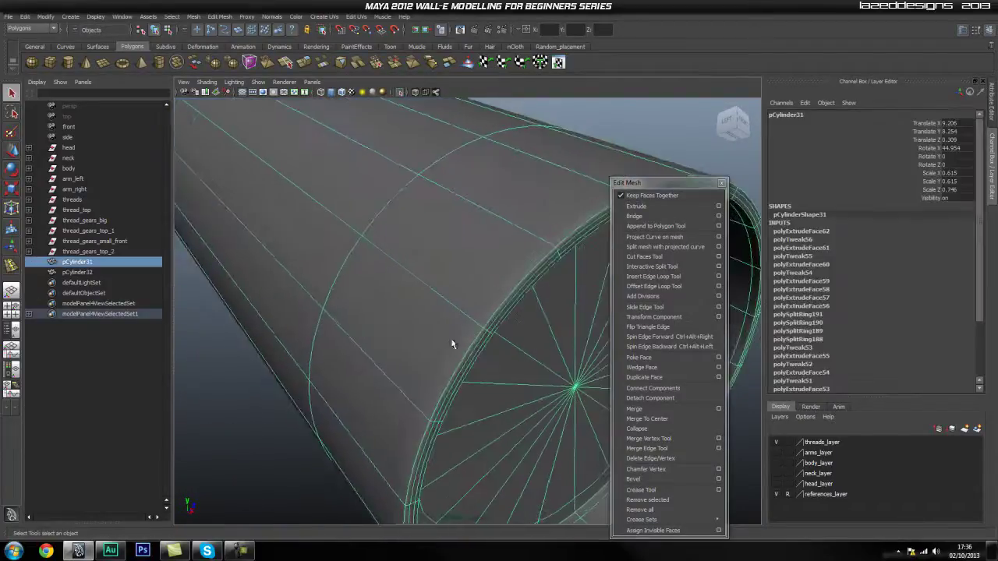
alt+drag(451, 344, 421, 336)
alt+drag(526, 322, 492, 329)
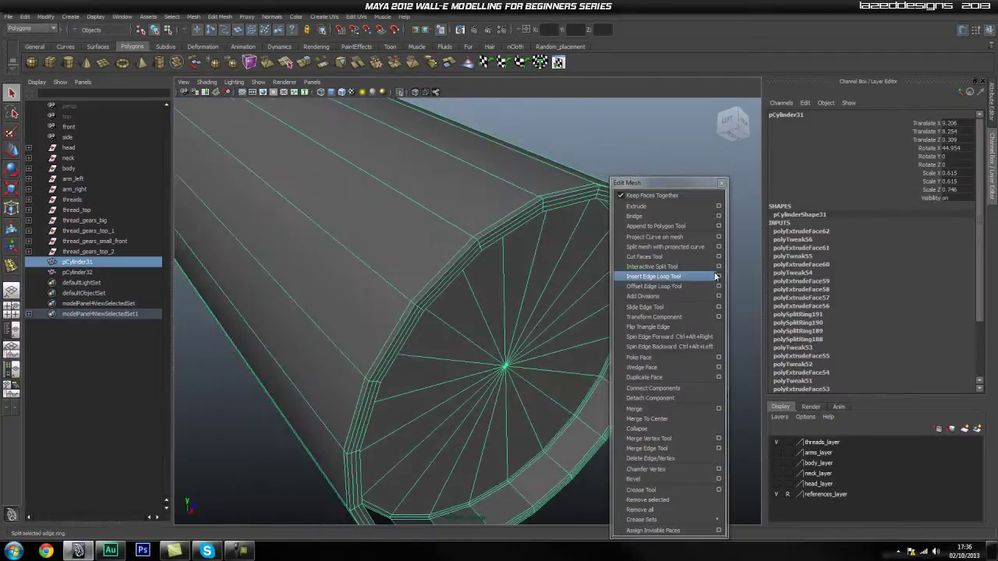
click(677, 277)
drag(379, 273, 320, 227)
Step: Return to object mode and inspect the smoothed cylinder around its tapered, recessed end
key(q)
right_drag(389, 266, 442, 241)
click(393, 231)
alt+right_drag(503, 270, 417, 270)
click(527, 182)
alt+drag(377, 243, 511, 258)
scroll(510, 259, down, 8)
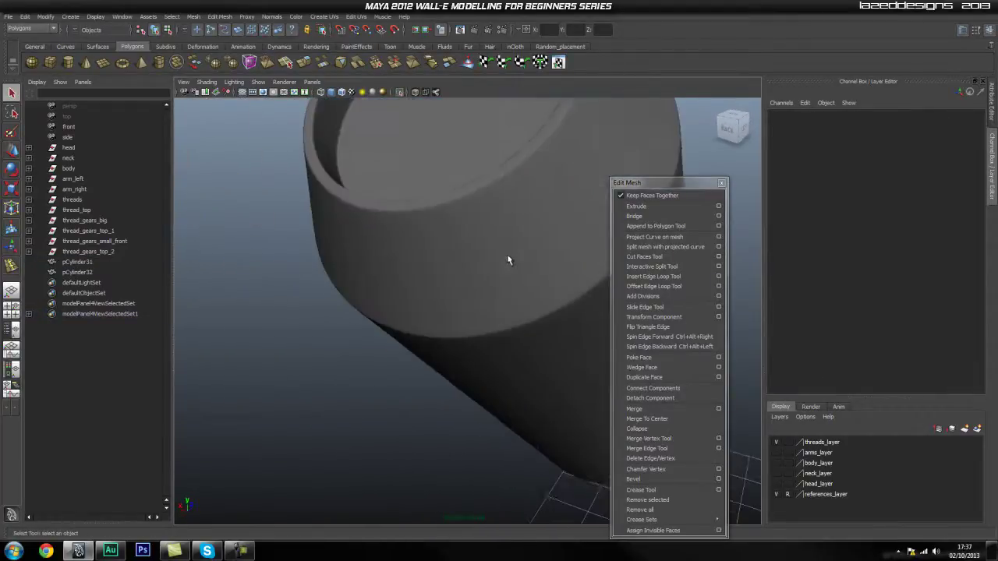
Step: Insert another edge loop around the main cylinder's side wall just outside the recessed end's rim, returning to object mode
click(510, 260)
alt+drag(459, 291, 558, 321)
alt+right_drag(445, 328, 479, 344)
click(553, 407)
alt+drag(480, 343, 441, 317)
alt+right_drag(441, 317, 543, 315)
click(378, 297)
alt+middle_drag(347, 248, 421, 301)
alt+right_drag(411, 301, 441, 297)
key(1)
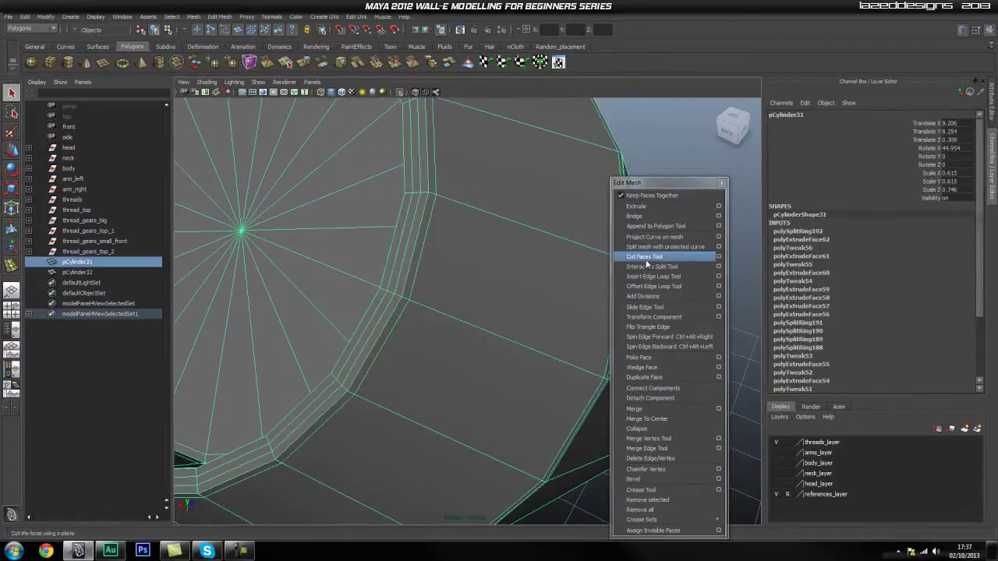
click(653, 278)
click(450, 202)
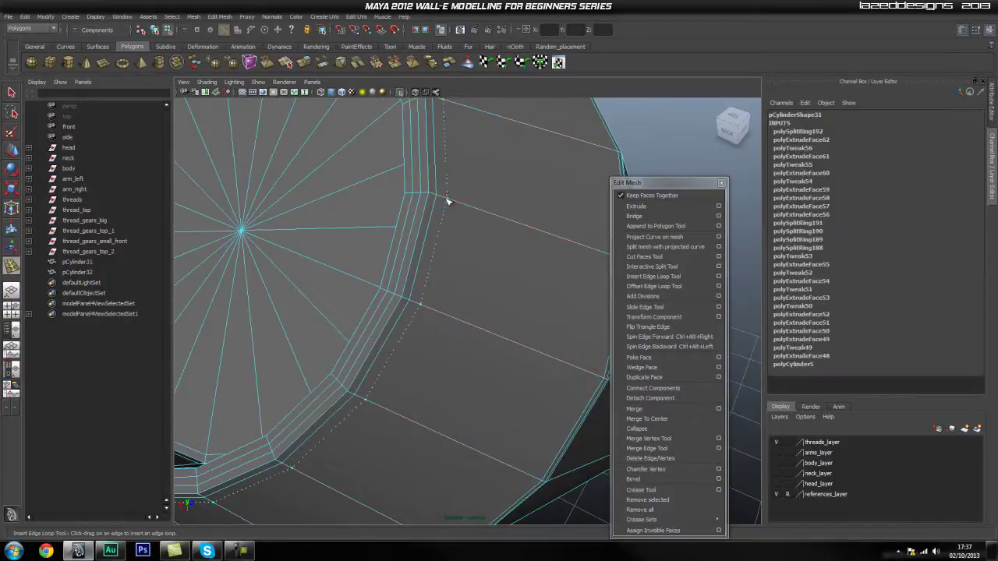
key(q)
right_drag(483, 251, 430, 241)
click(573, 166)
Step: Inspect the main cylinder along its length and at both ends, then show the full model again
alt+drag(353, 250, 452, 250)
alt+middle_drag(452, 250, 467, 260)
click(460, 269)
alt+right_drag(417, 269, 496, 269)
alt+drag(501, 274, 470, 274)
alt+drag(389, 270, 537, 298)
scroll(537, 299, down, 5)
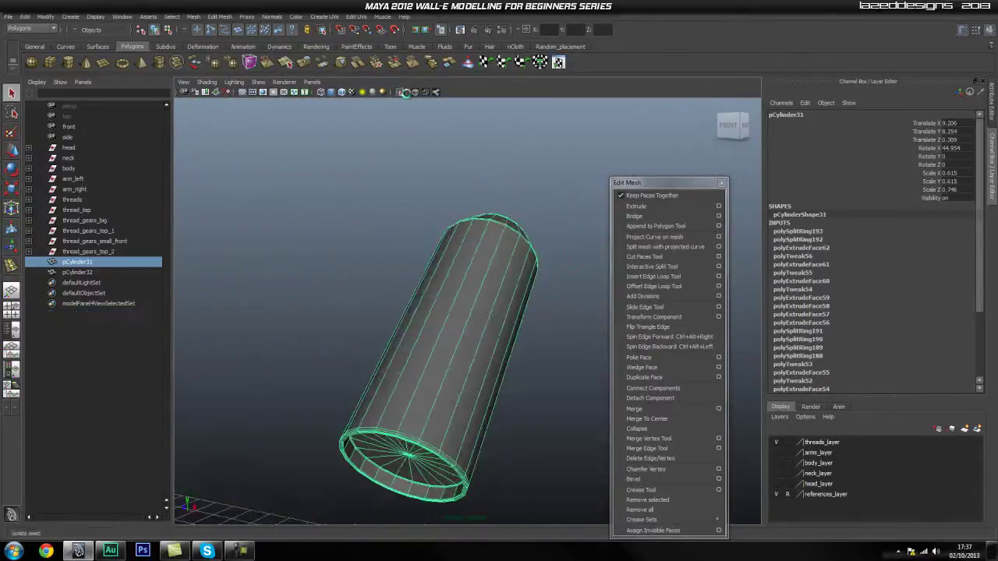
click(400, 92)
Step: Scale the inner cylinder to about 0.573 in X and Y and 0.694 in Z to fit inside the recessed end
alt+drag(448, 308, 423, 279)
click(381, 274)
click(490, 249)
click(368, 343)
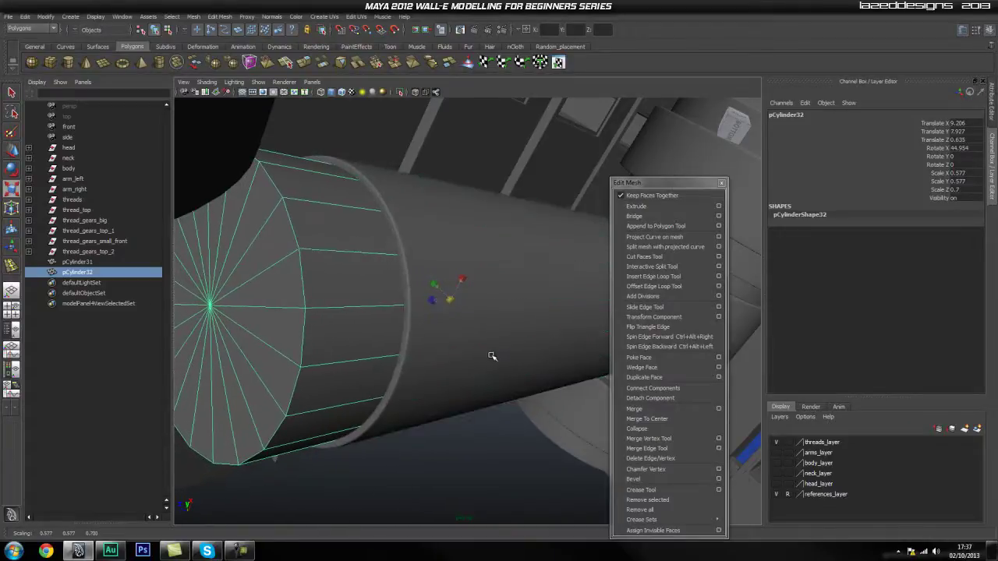
click(454, 170)
alt+drag(454, 170, 496, 285)
alt+right_drag(495, 286, 405, 298)
alt+drag(405, 298, 336, 304)
alt+right_drag(335, 304, 225, 315)
alt+drag(225, 315, 417, 293)
alt+right_drag(418, 293, 450, 290)
click(393, 284)
alt+drag(393, 283, 463, 277)
alt+right_drag(463, 277, 538, 278)
mouse_move(538, 278)
alt+mouse_down()
mouse_move(573, 279)
mouse_move(575, 259)
mouse_move(528, 280)
alt+mouse_up()
Step: Examine the inner cylinder's protruding end against the side blueprint and its fit between the two gears
click(609, 164)
alt+drag(354, 443, 414, 390)
click(414, 370)
click(414, 370)
click(598, 200)
alt+right_drag(538, 257, 389, 311)
alt+drag(390, 312, 364, 456)
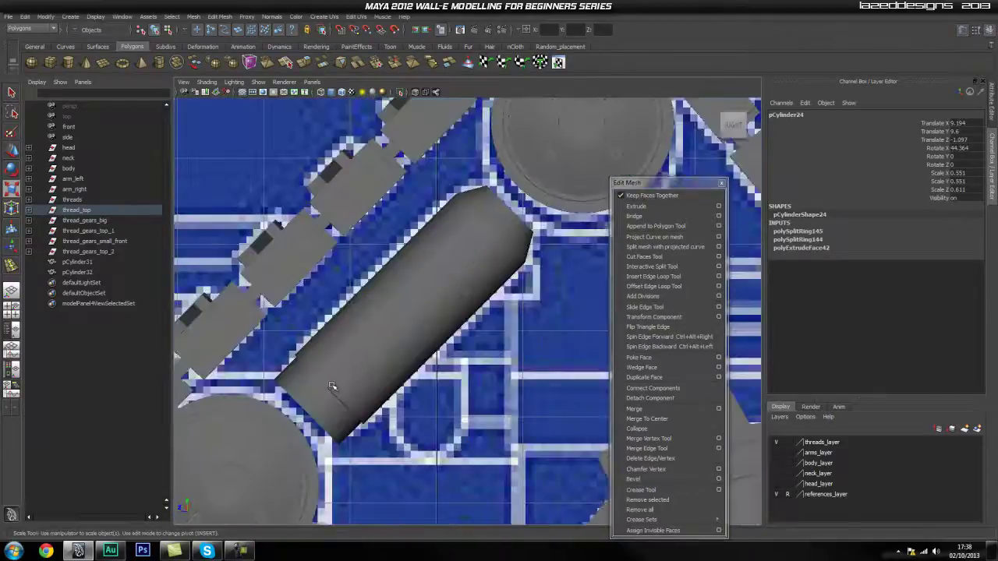
alt+middle_drag(391, 373, 490, 263)
scroll(350, 310, up, 3)
click(351, 343)
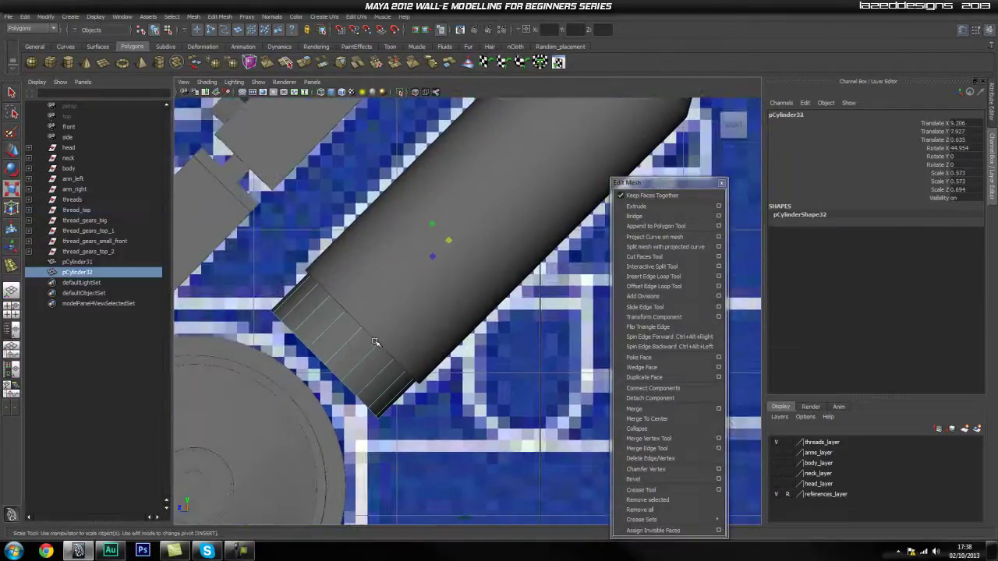
drag(400, 291, 400, 288)
alt+drag(398, 300, 380, 325)
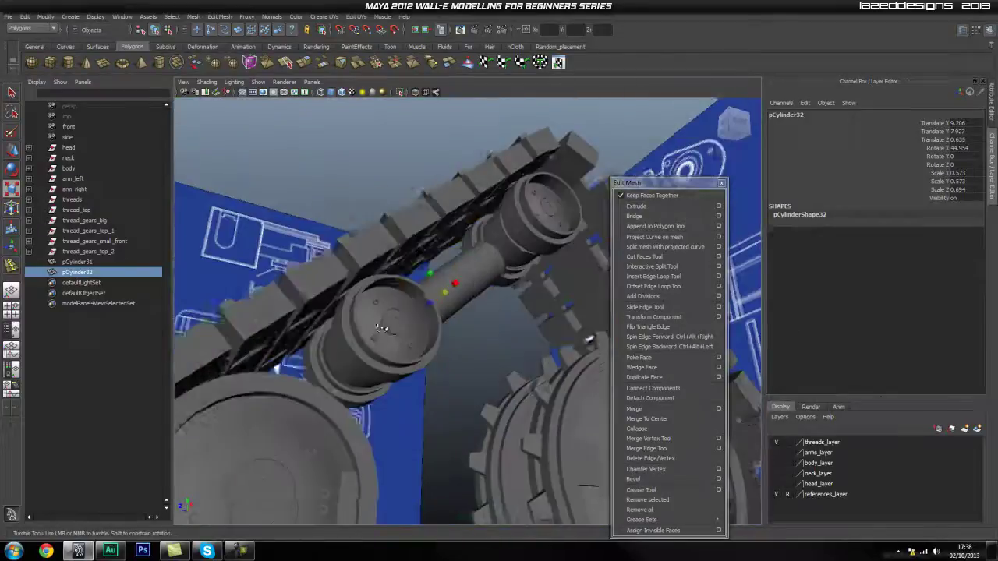
alt+right_drag(380, 325, 442, 335)
alt+middle_drag(374, 366, 465, 271)
alt+drag(465, 270, 359, 310)
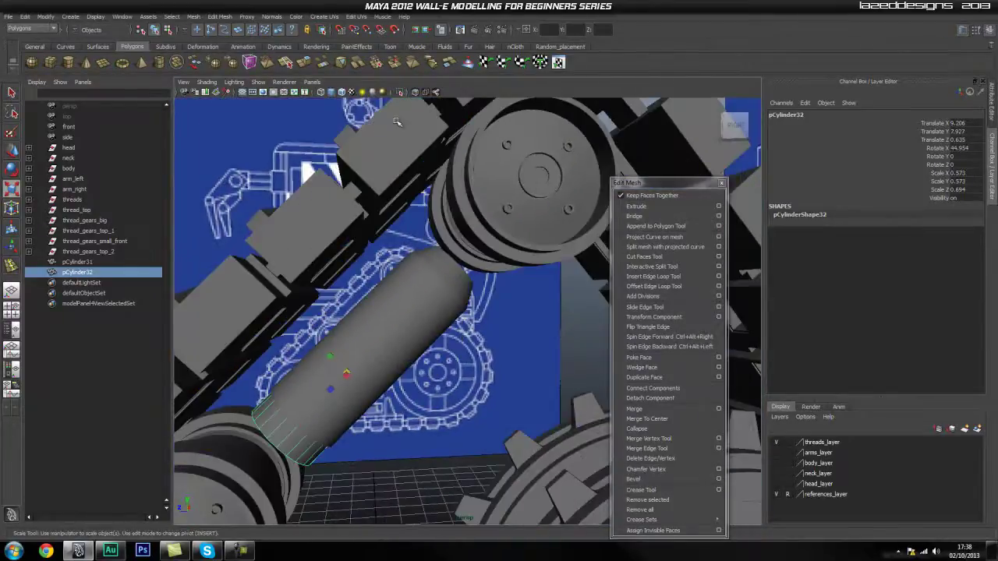
alt+drag(356, 377, 402, 335)
Step: Isolate the inner cylinder and frame it in the side view
click(402, 91)
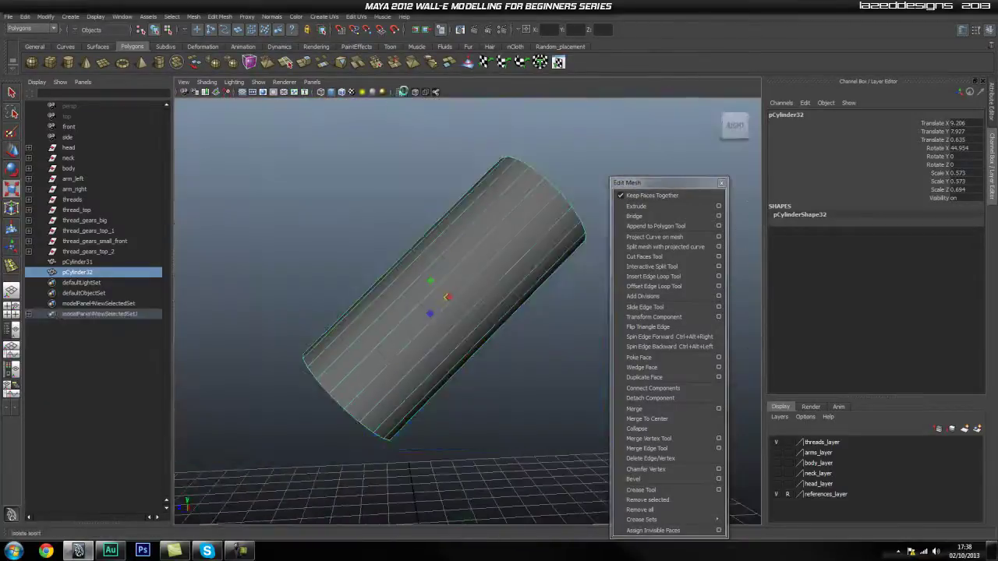
alt+drag(352, 271, 400, 297)
alt+middle_drag(535, 227, 418, 359)
alt+right_drag(418, 359, 449, 335)
key(space)
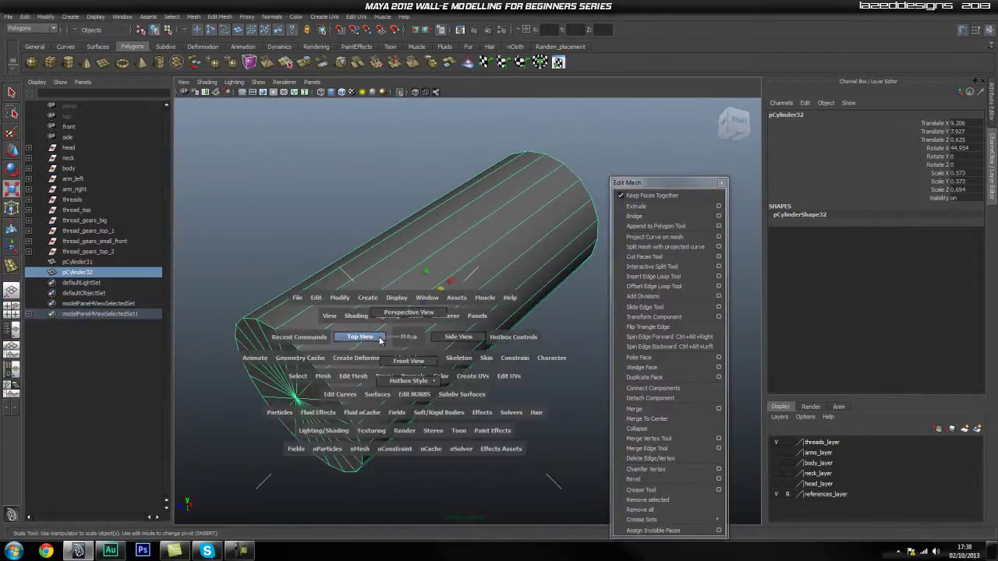
click(407, 359)
alt+right_drag(401, 364, 601, 362)
key(space)
mouse_move(484, 370)
mouse_down()
mouse_move(486, 349)
mouse_move(503, 358)
mouse_move(471, 358)
mouse_up()
key(space)
click(494, 348)
alt+right_drag(495, 348, 355, 391)
Step: Select only the cap faces at both ends of the inner cylinder and extrude them with an offset of 0.01
right_drag(428, 318, 428, 343)
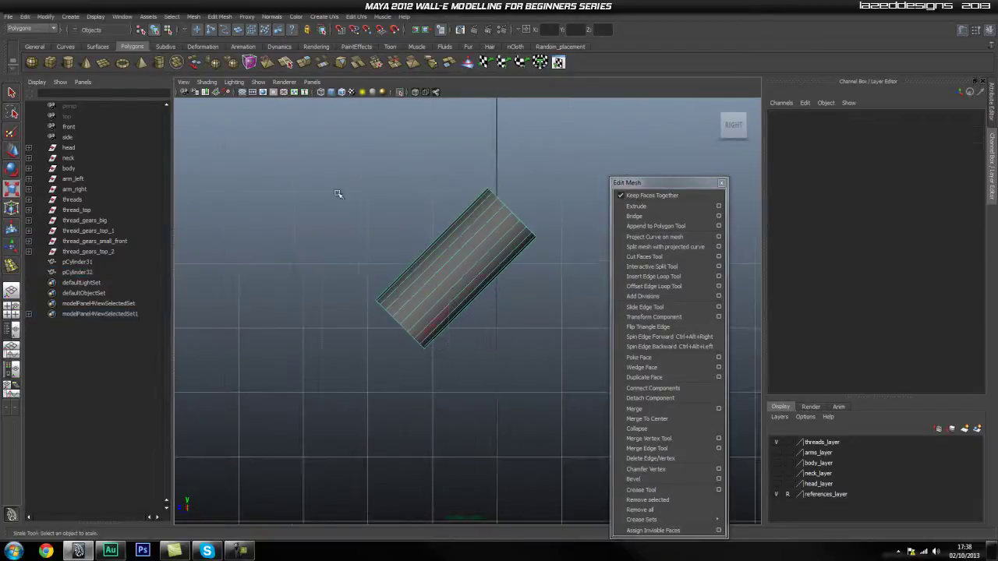
drag(568, 412, 569, 413)
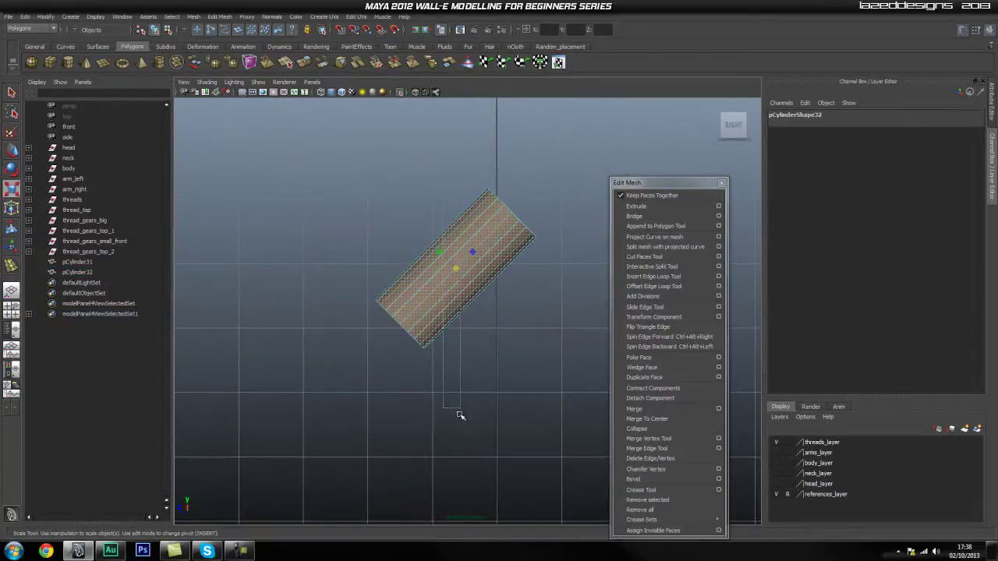
ctrl+drag(458, 428, 459, 428)
key(space)
drag(439, 276, 442, 254)
alt+drag(463, 322, 355, 367)
alt+middle_drag(356, 368, 437, 299)
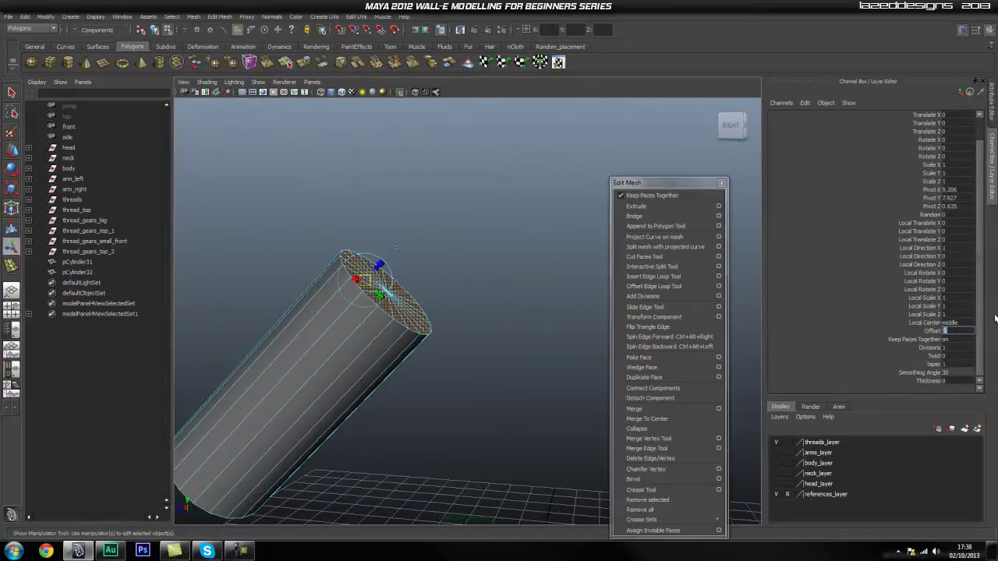
alt+drag(487, 329, 375, 393)
alt+right_drag(376, 392, 467, 369)
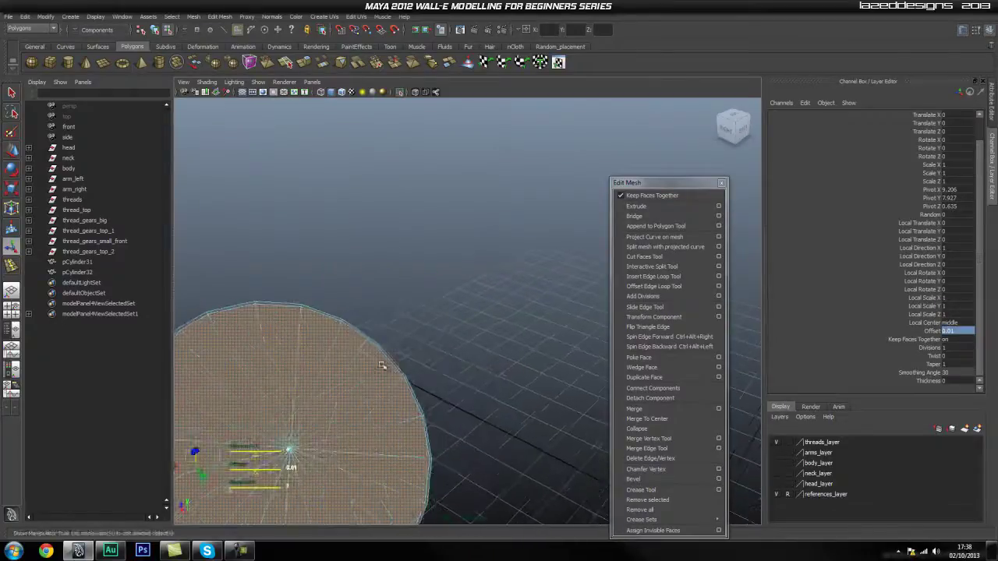
alt+middle_drag(442, 367, 573, 261)
alt+right_drag(573, 261, 379, 345)
alt+drag(379, 345, 457, 314)
alt+middle_drag(457, 314, 406, 331)
alt+right_drag(405, 332, 513, 304)
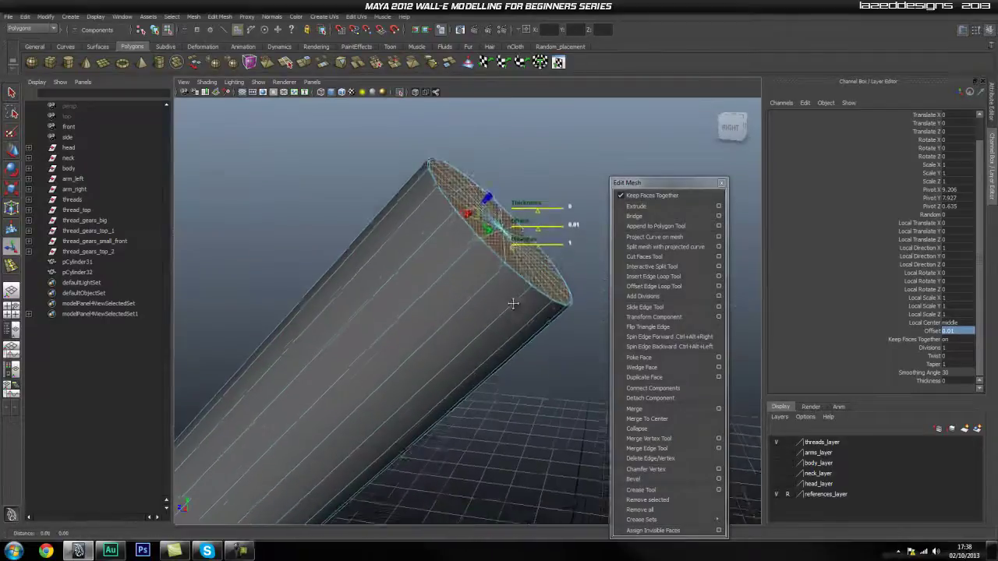
alt+drag(513, 304, 545, 319)
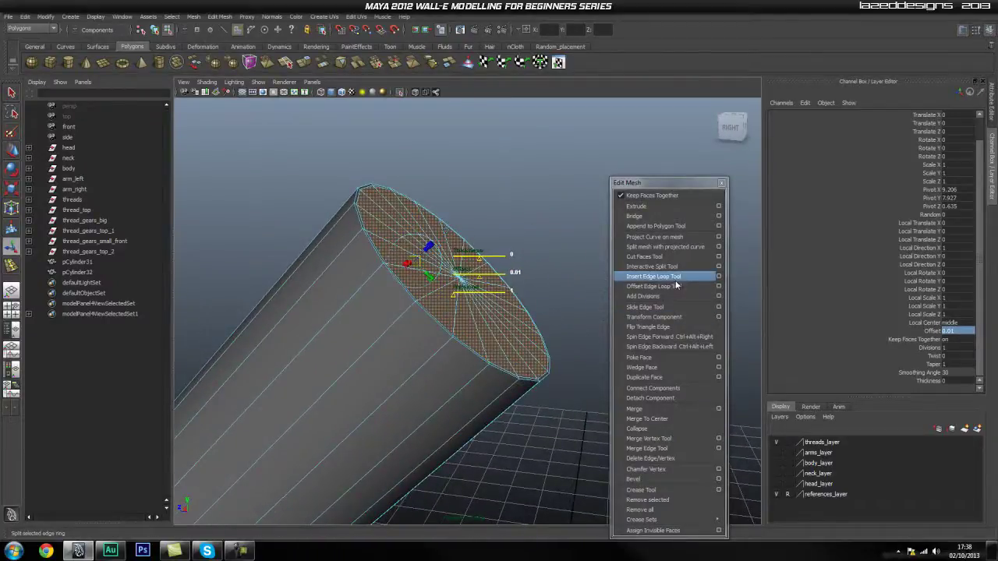
Step: Insert supporting edge loops around the inner cylinder's side wall near both ends, then return to object mode
click(672, 277)
alt+drag(356, 412, 434, 311)
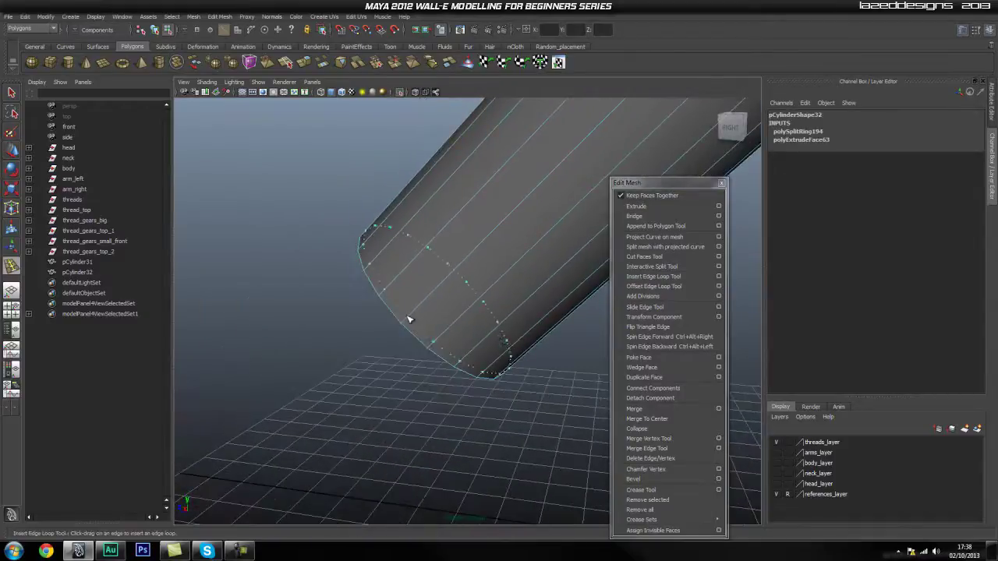
right_drag(457, 277, 486, 258)
alt+drag(541, 348, 450, 374)
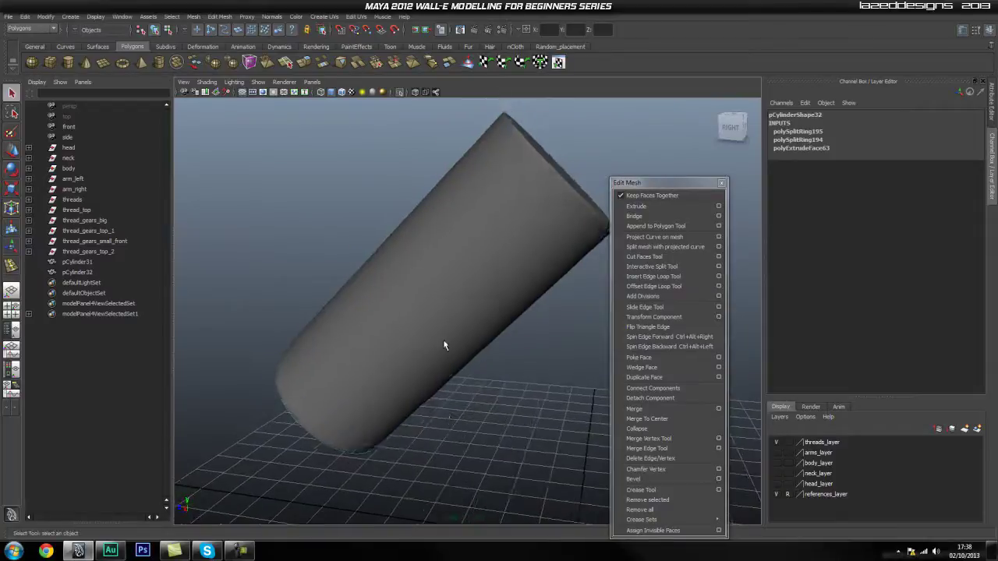
Step: Show the full model again and slide the inner cylinder further into the strut, to Translate Y 8.075 and Z 0.487
click(450, 374)
key(space)
drag(465, 322, 378, 111)
click(401, 93)
alt+drag(454, 341, 428, 324)
click(427, 169)
alt+drag(394, 243, 372, 261)
click(359, 269)
key(w)
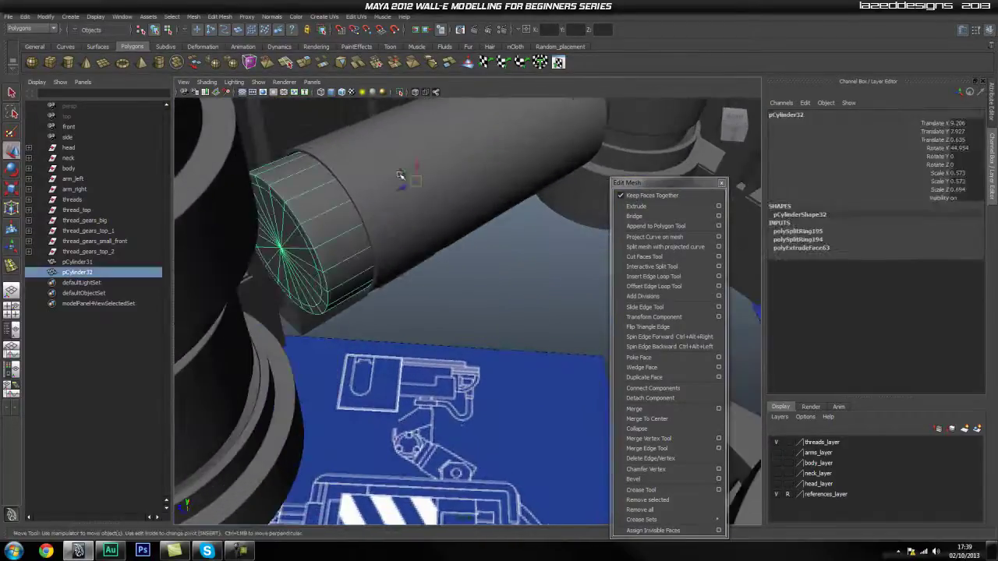
drag(402, 190, 422, 181)
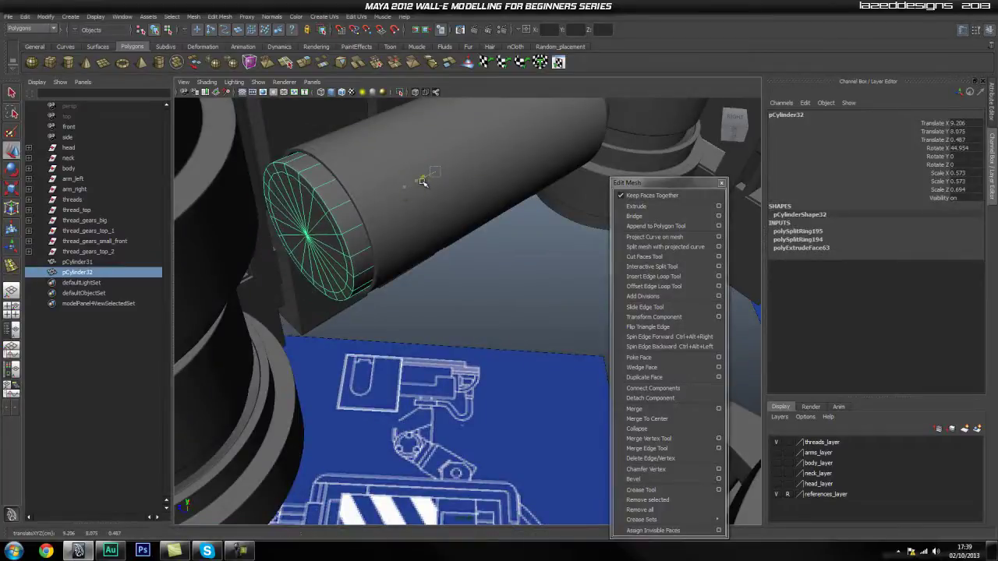
click(534, 324)
Step: Duplicate the inner cylinder and move the copy toward the lower gear, to Translate Y 7.291 and Z 1.273
alt+drag(534, 323, 319, 234)
click(309, 295)
key(ctrl+d)
middle_drag(393, 258, 312, 300)
alt+drag(406, 289, 289, 428)
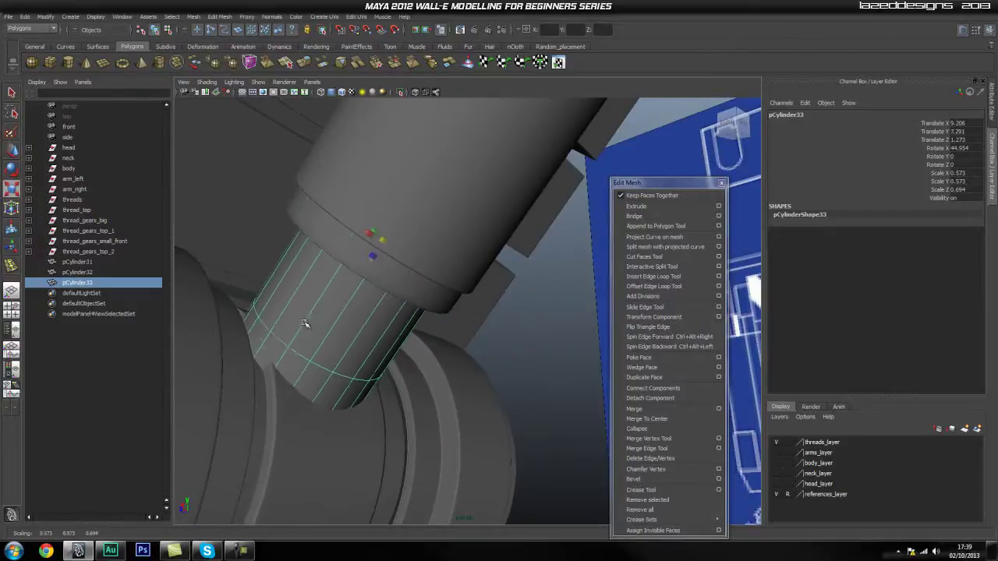
Step: Scale the copy to 0.347 in X and Y and 0.421 in Z, and move it slightly further into the lower gear
alt+drag(462, 340, 390, 213)
key(w)
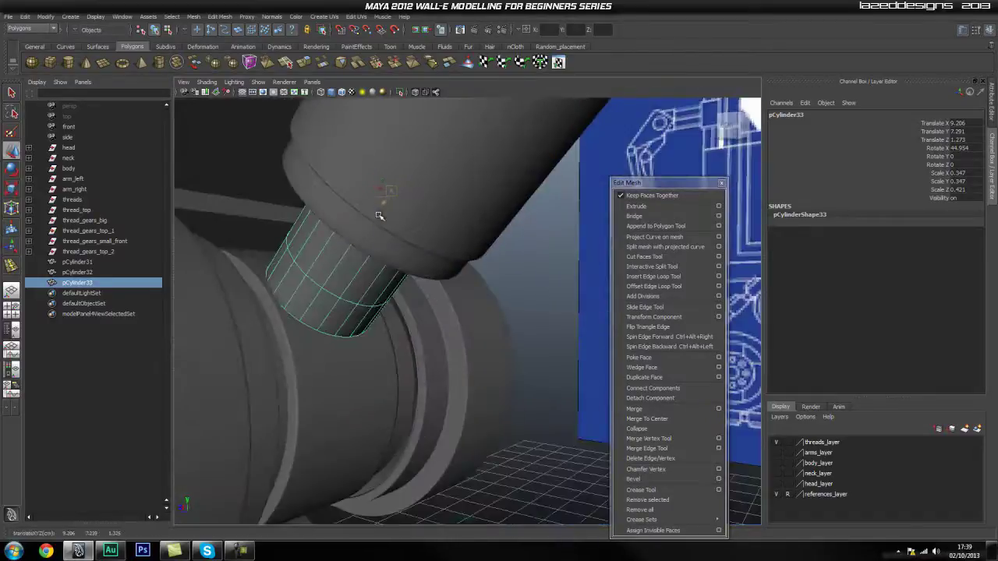
click(538, 286)
alt+drag(422, 289, 541, 272)
alt+right_drag(540, 272, 522, 276)
alt+drag(522, 276, 432, 312)
alt+drag(457, 298, 419, 272)
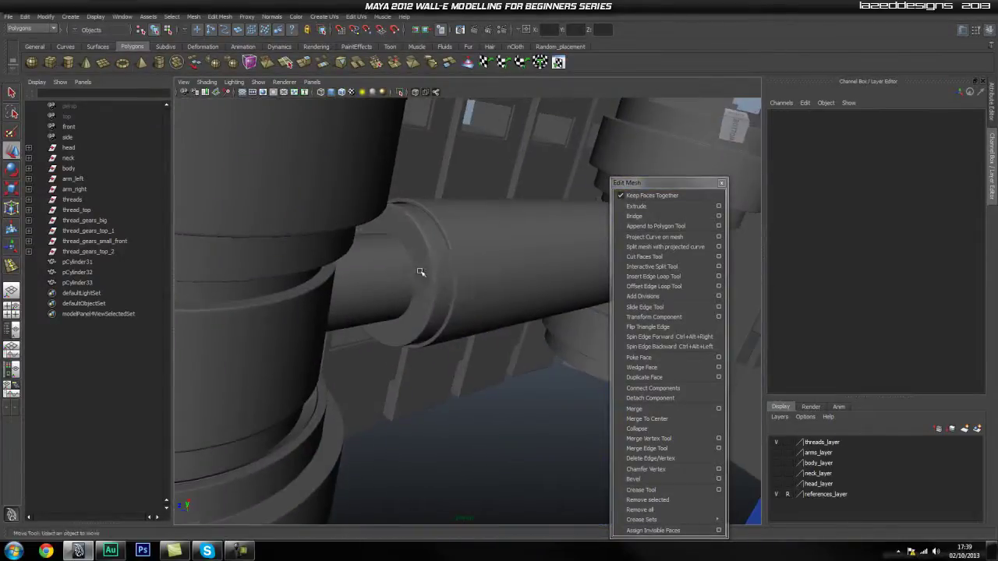
Step: Duplicate the connecting cylinder at the strut's lower end and move the copy along the strut to its upper end
click(419, 275)
alt+drag(497, 242, 341, 382)
key(ctrl+d)
drag(457, 283, 491, 255)
alt+drag(492, 255, 452, 275)
scroll(443, 281, up, 3)
alt+drag(468, 343, 382, 286)
click(538, 337)
alt+middle_drag(381, 285, 487, 244)
scroll(336, 374, up, 4)
alt+drag(336, 374, 321, 341)
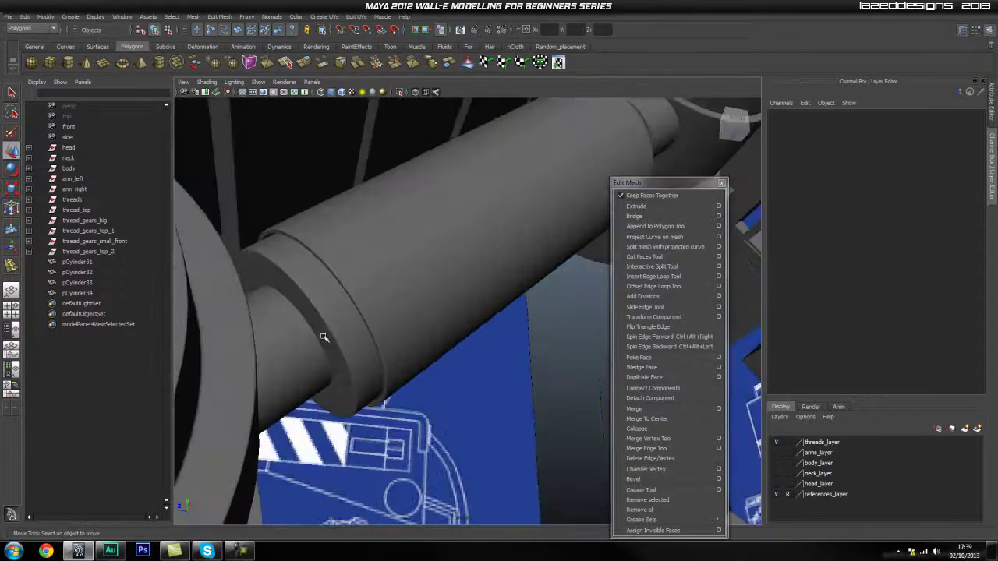
Step: Isolate the collar cylinder at the strut's lower end, select all its end cap faces, and show the full model again
click(324, 327)
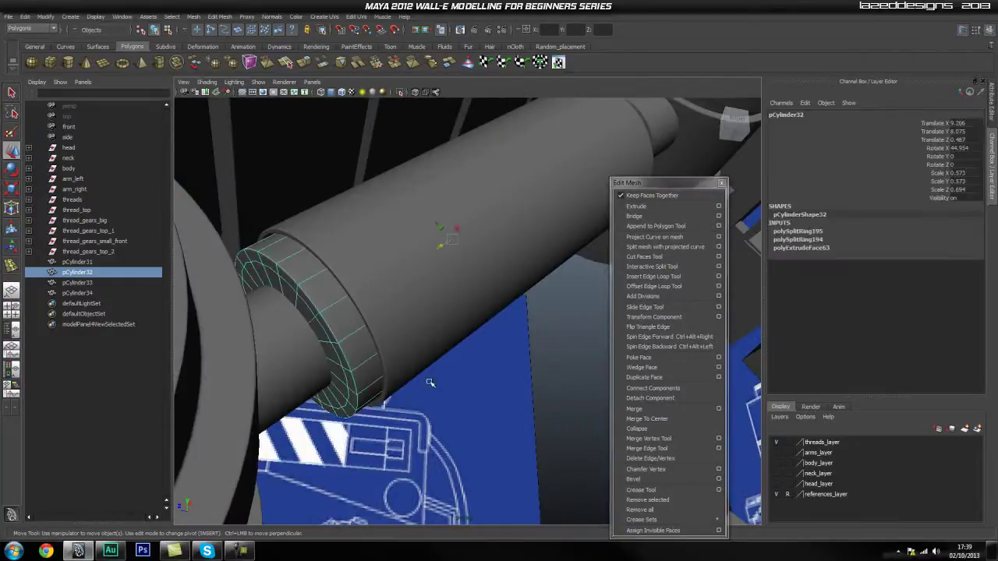
click(319, 351)
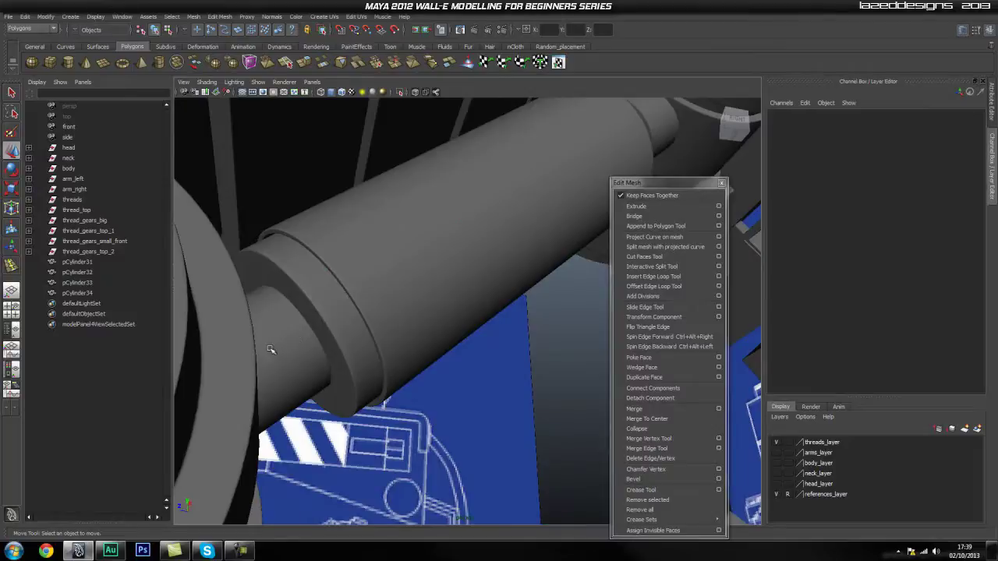
click(320, 311)
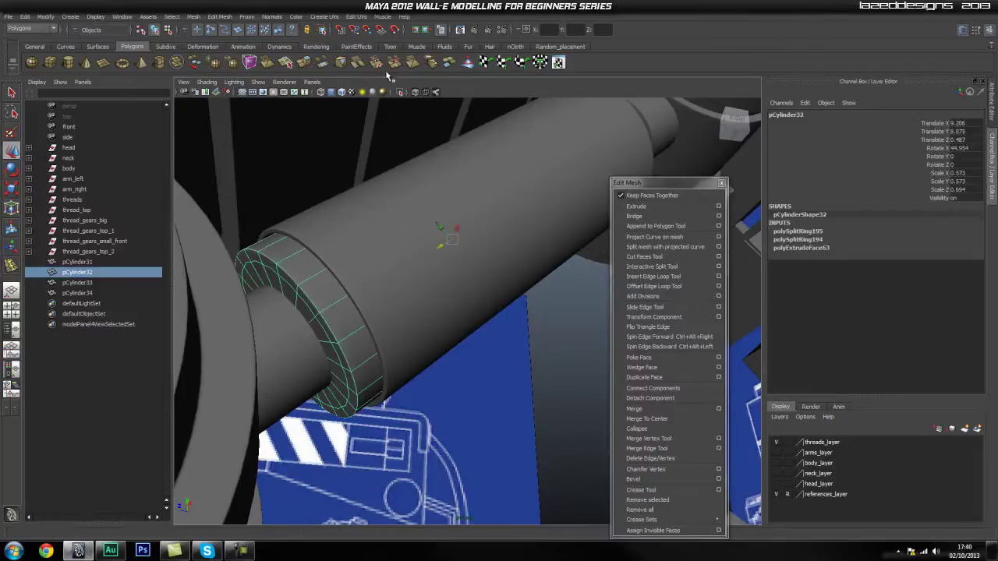
click(400, 92)
alt+drag(284, 295, 381, 298)
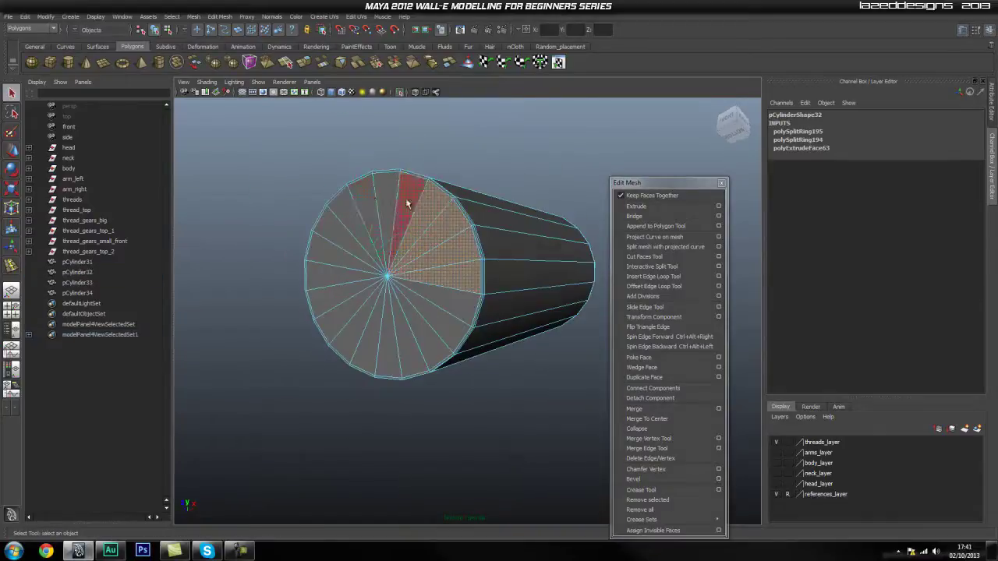
shift+click(406, 192)
shift+click(386, 192)
shift+click(359, 199)
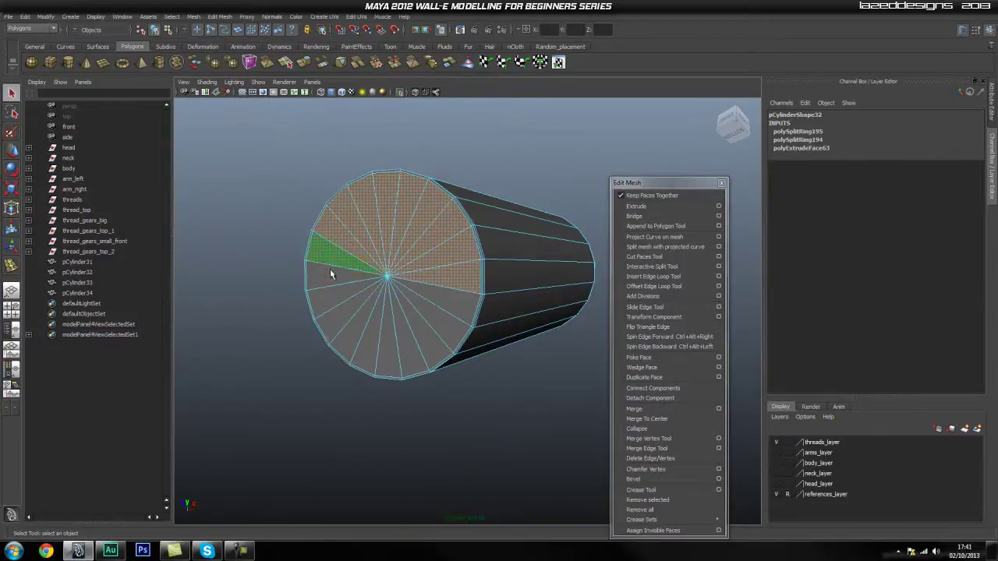
shift+click(337, 303)
shift+click(378, 331)
shift+click(396, 347)
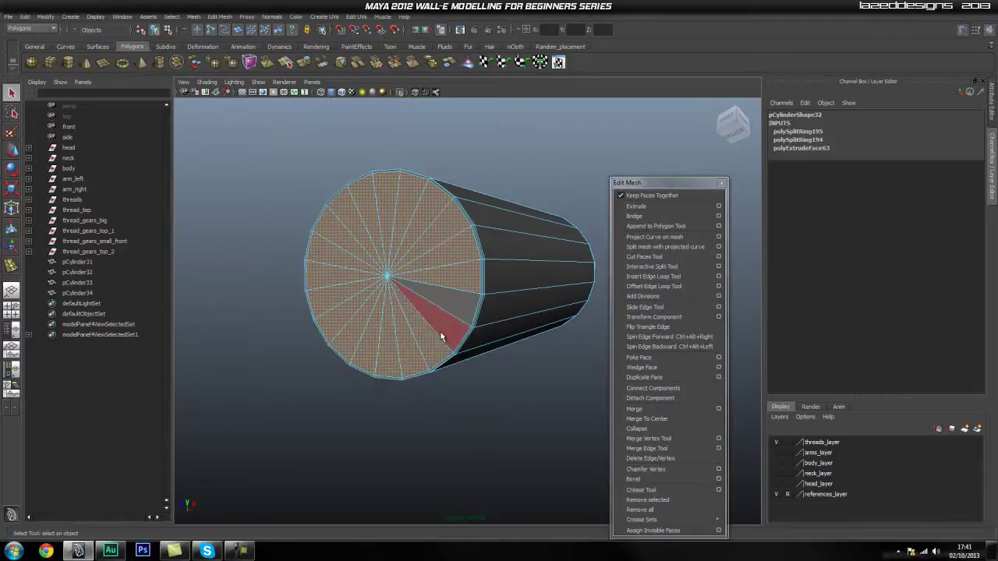
shift+click(452, 307)
click(402, 92)
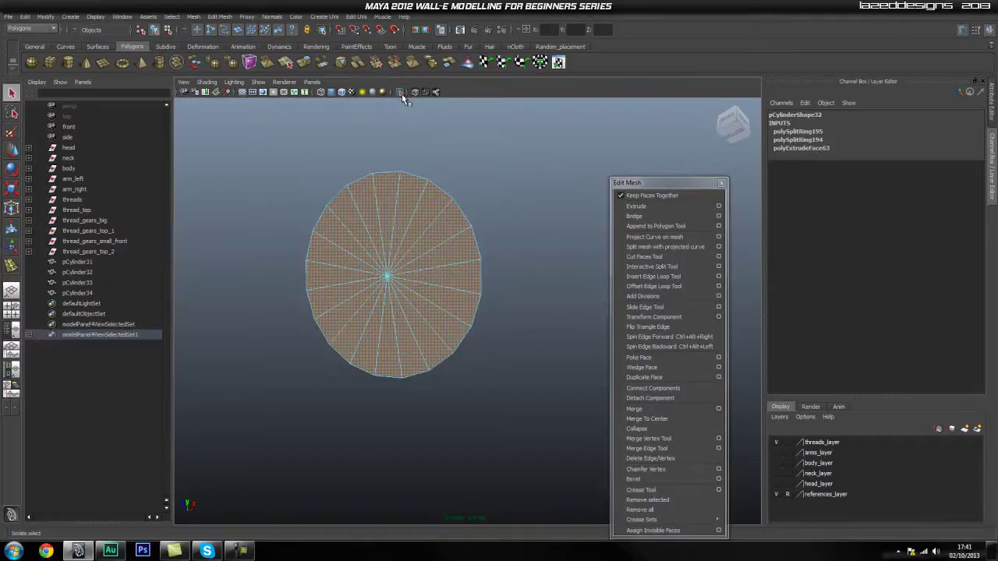
Step: Extrude the collar's selected cap faces with an offset of 0.18, bringing the inner border close to the thin connecting cylinder
alt+drag(505, 218, 454, 245)
scroll(494, 278, up, 3)
alt+drag(367, 293, 484, 265)
click(644, 206)
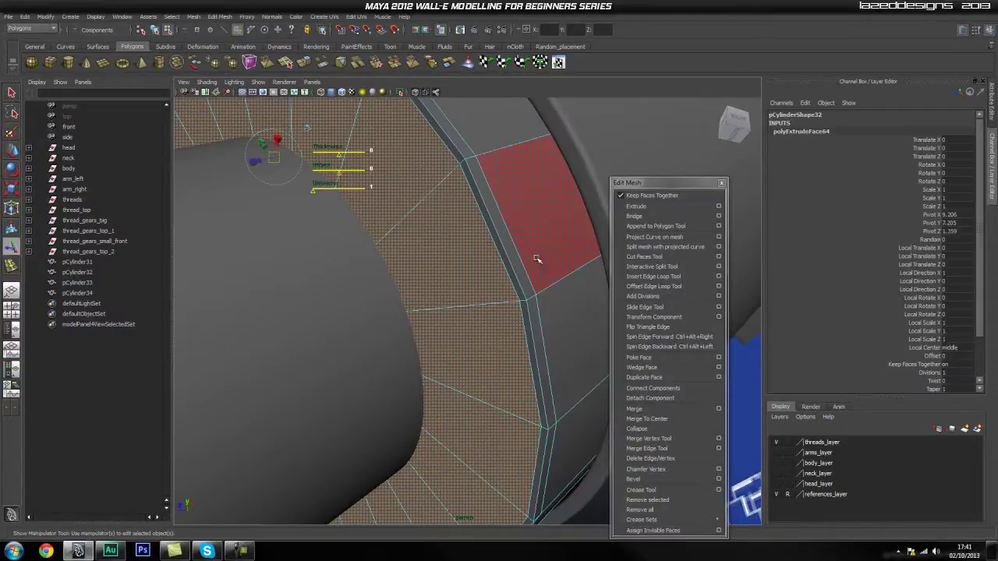
click(932, 334)
middle_drag(538, 284, 546, 286)
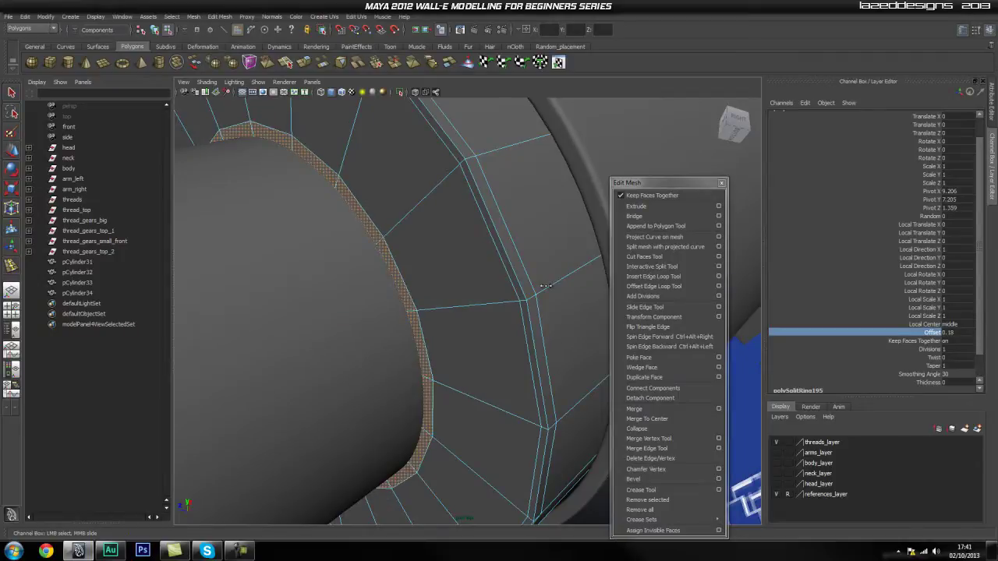
Step: Extrude the collar's inner cap faces once more with an offset of 0.01
click(636, 206)
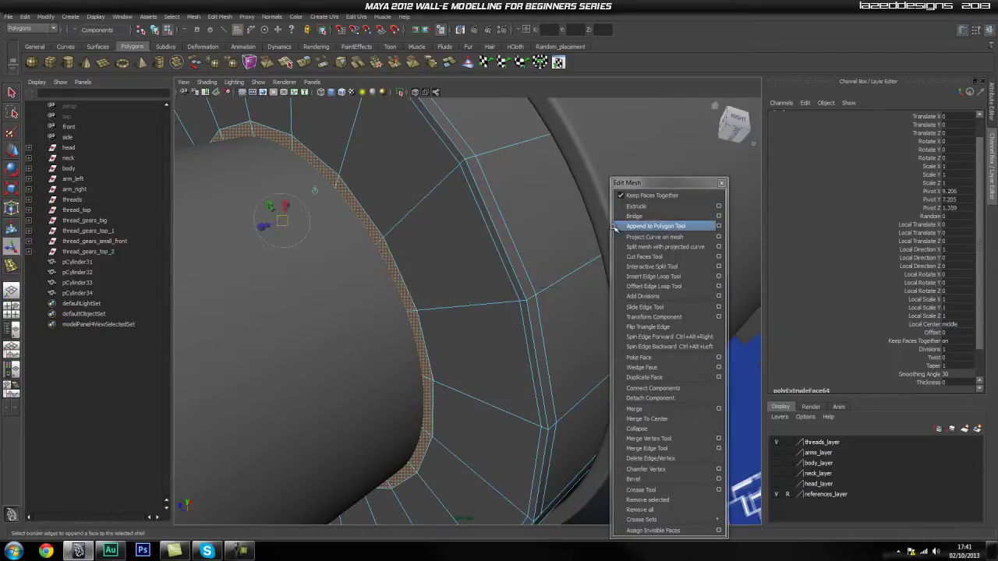
click(933, 334)
middle_drag(543, 267, 542, 266)
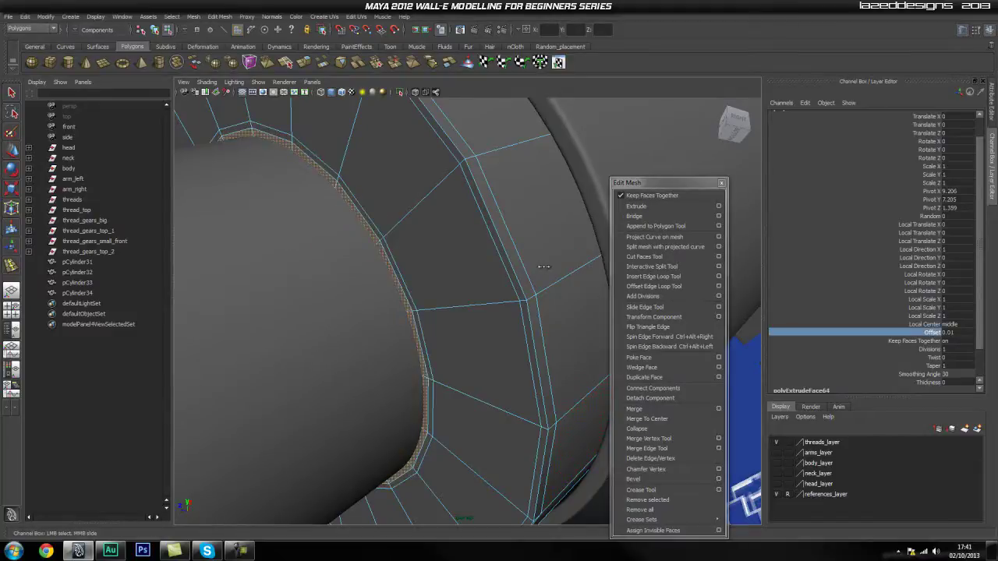
Step: Extrude the collar's inner cap faces again and push them slightly inward, to a Local Translate Z of about -0.011
click(675, 207)
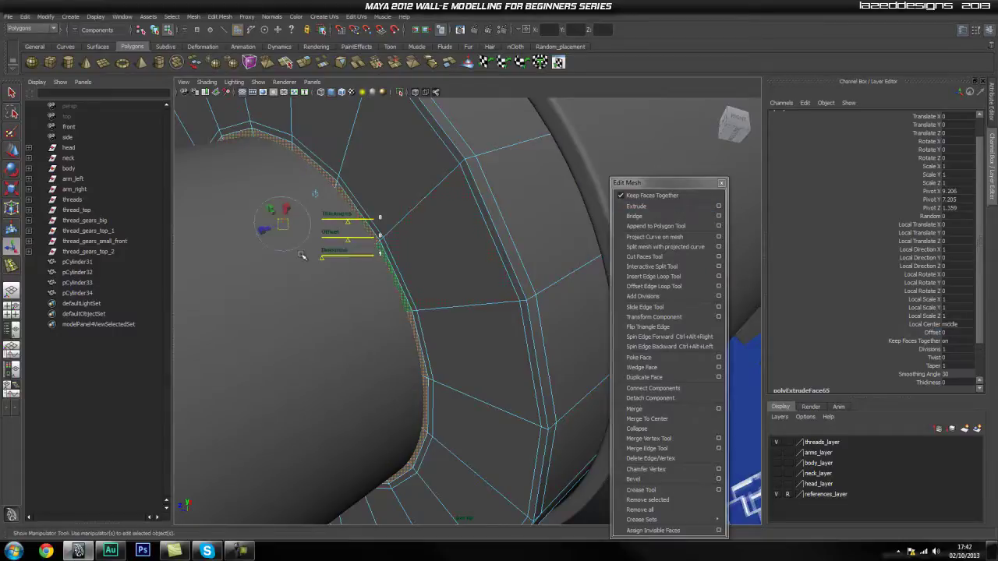
drag(270, 230, 276, 228)
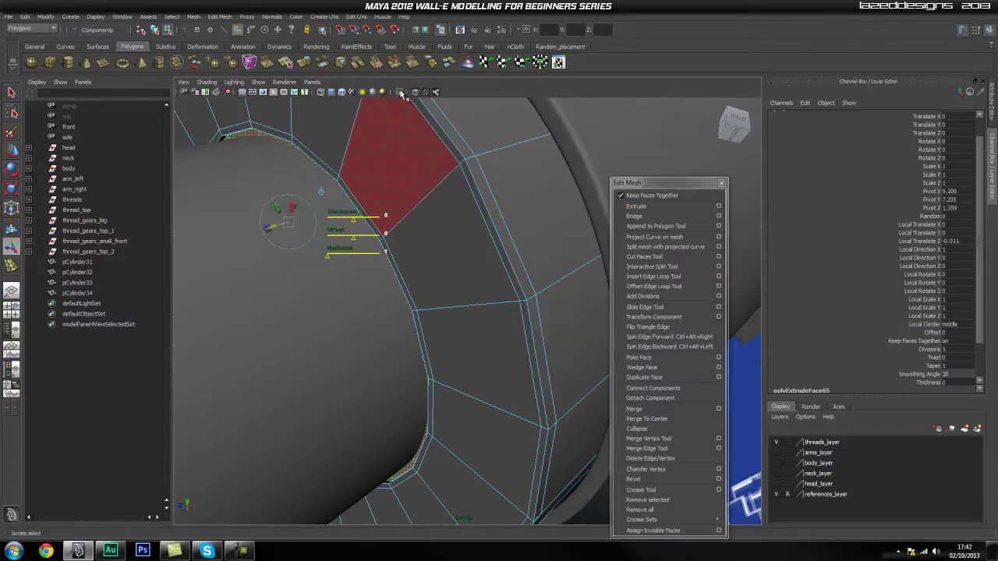
click(399, 92)
click(400, 92)
alt+right_drag(471, 232, 446, 226)
alt+drag(446, 226, 405, 227)
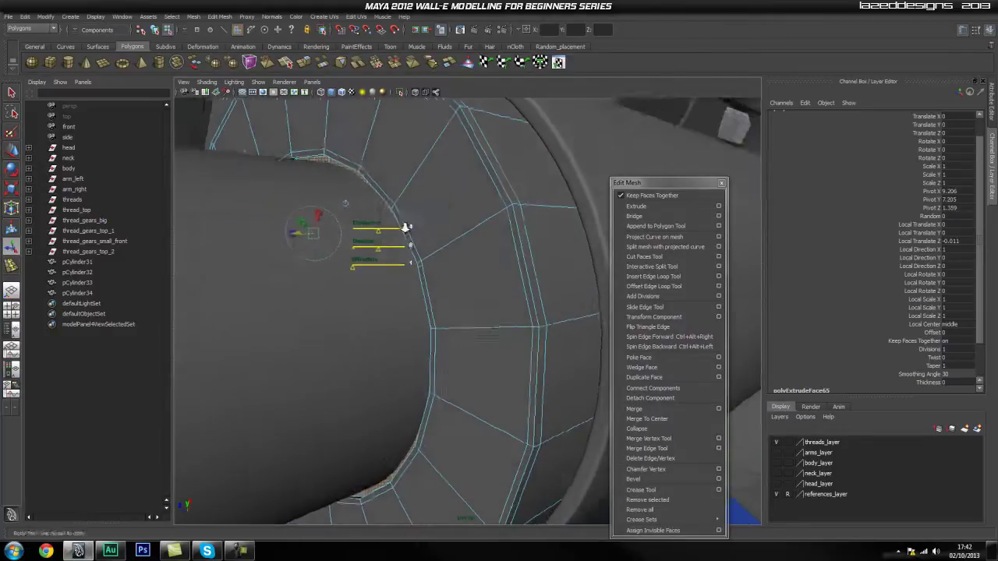
alt+right_drag(405, 227, 442, 227)
alt+drag(442, 227, 414, 218)
alt+middle_drag(414, 218, 427, 321)
alt+drag(367, 248, 365, 239)
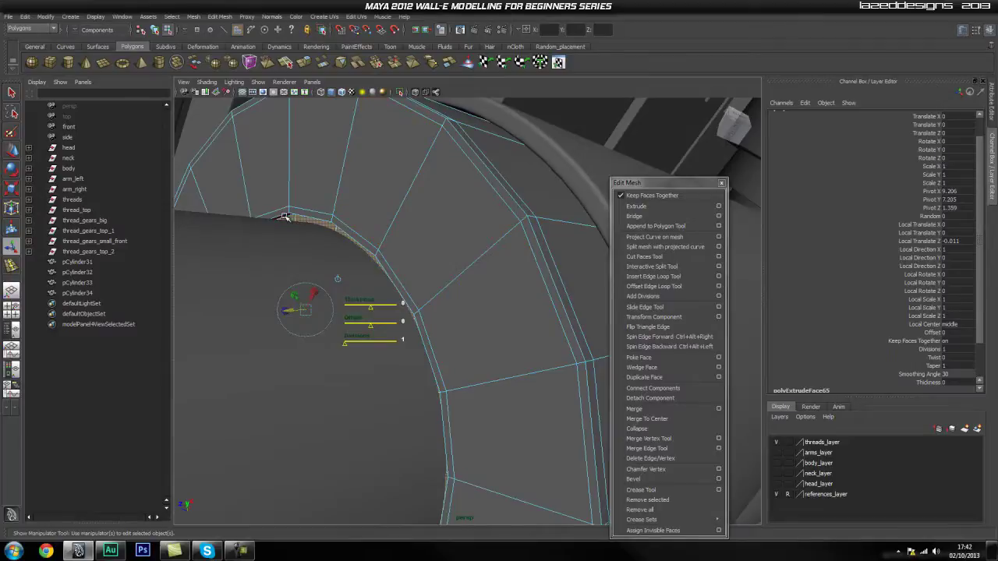
Step: Extrude the same cap faces again and push them deeper into the collar, about -0.104 in Local Translate Z, with X-ray display on
click(636, 207)
drag(297, 315, 348, 313)
click(416, 92)
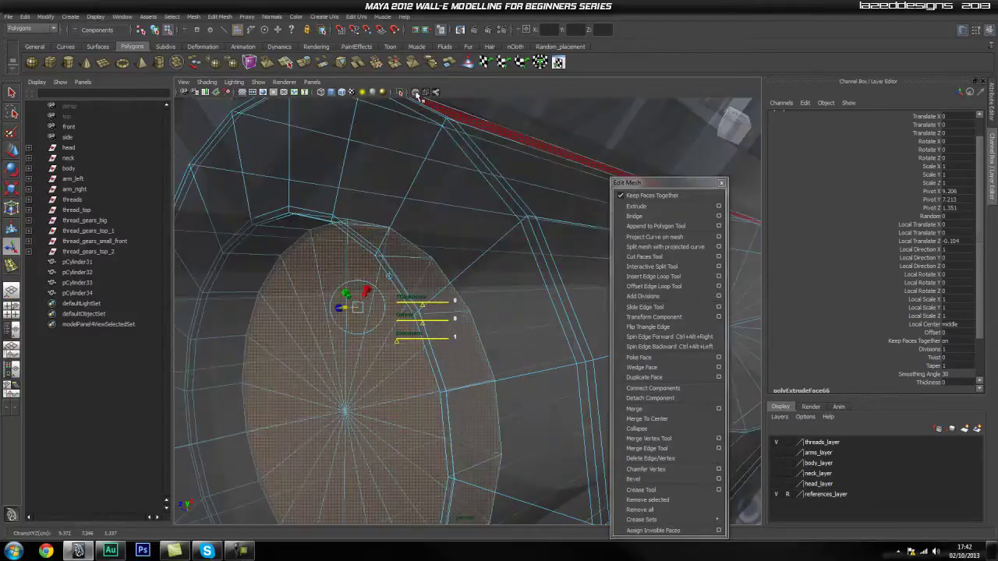
drag(344, 307, 371, 306)
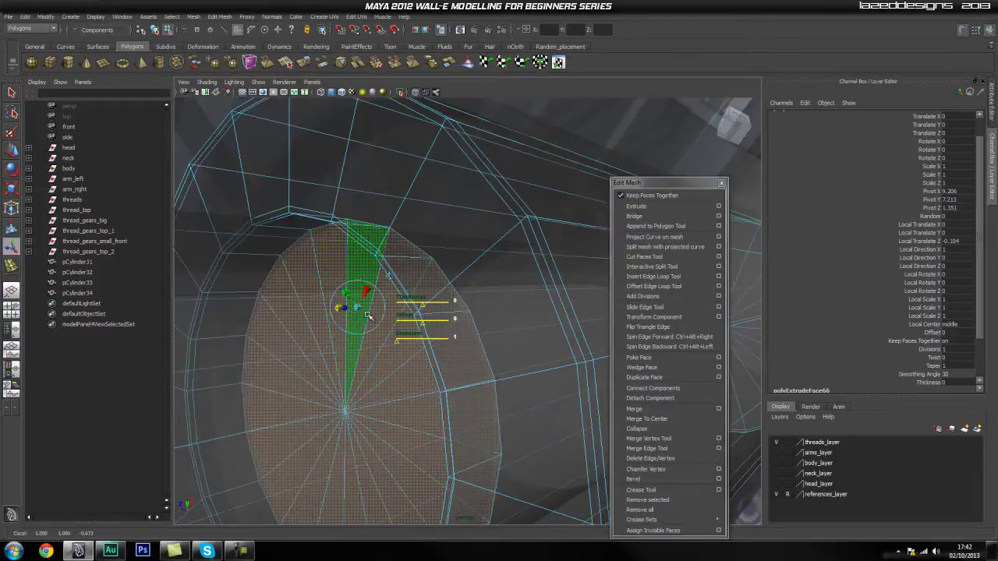
Step: Extrude the recessed faces a short distance inward, extrude once more, and scale them in slightly to form a supporting edge
click(659, 206)
drag(344, 309, 352, 307)
click(661, 207)
drag(348, 414, 341, 416)
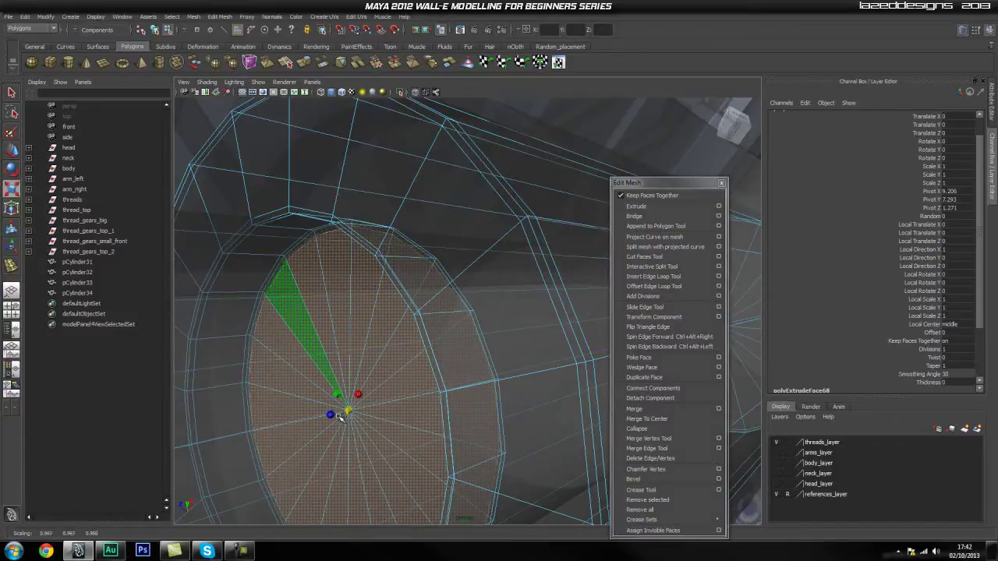
click(400, 92)
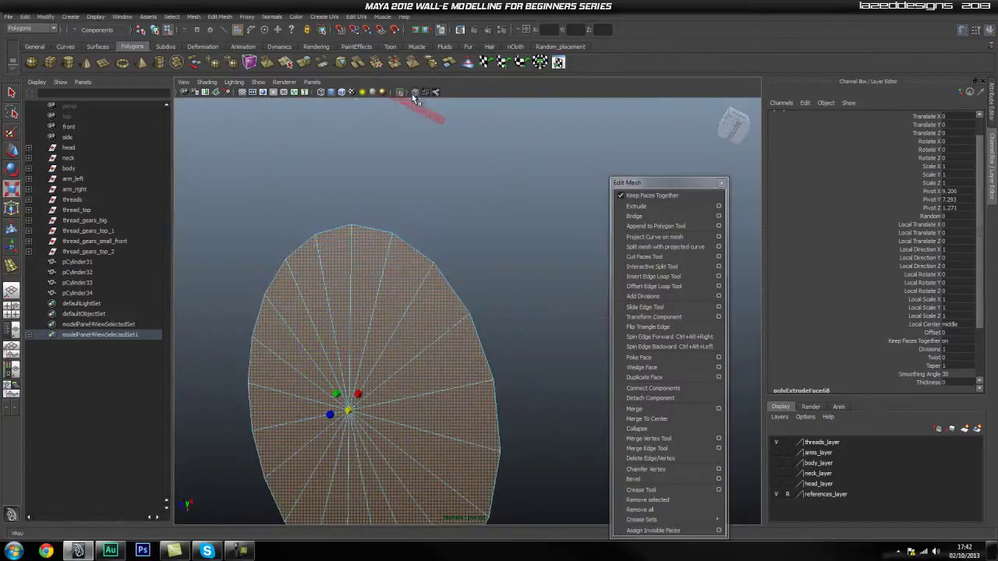
click(402, 93)
Step: Return to object mode, clear the selection, and inspect the recessed collar at the strut's lower end
alt+drag(525, 192, 426, 254)
scroll(426, 254, down, 5)
scroll(436, 265, up, 2)
key(q)
right_drag(465, 295, 506, 271)
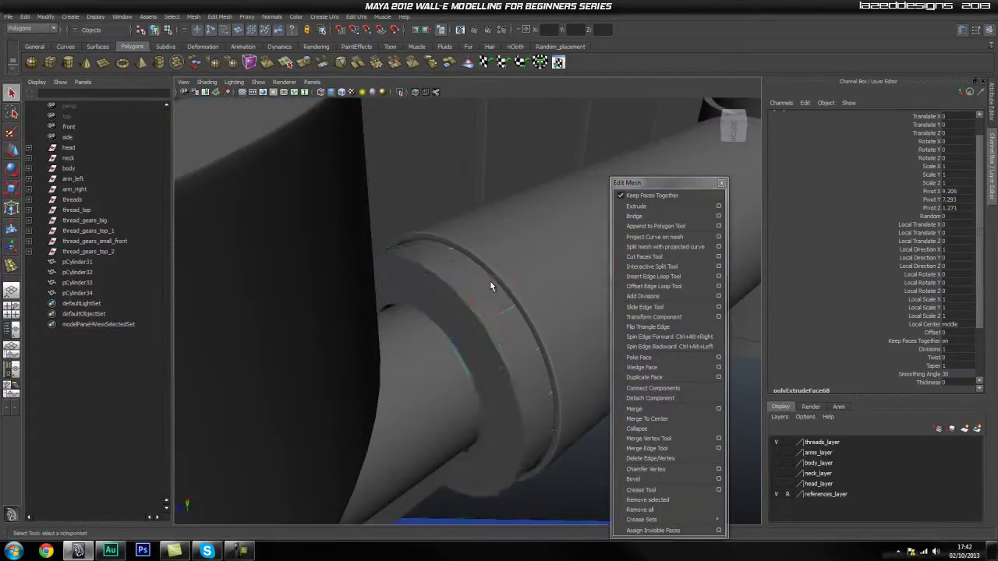
click(488, 266)
click(505, 181)
alt+drag(505, 182, 483, 290)
alt+right_drag(491, 296, 570, 324)
alt+drag(572, 326, 525, 201)
click(481, 291)
click(400, 93)
alt+drag(468, 333, 453, 282)
scroll(406, 287, up, 5)
alt+drag(370, 285, 466, 341)
scroll(466, 341, up, 3)
alt+right_drag(465, 340, 323, 117)
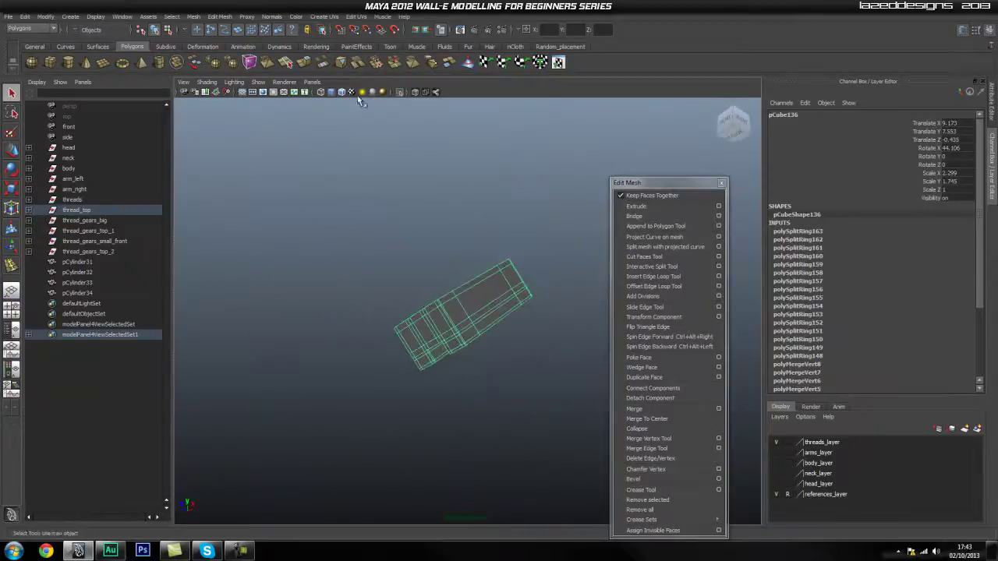
click(399, 93)
alt+drag(406, 106, 419, 237)
Step: In the side view, create a polygon cube just below the diagonal strut
key(space)
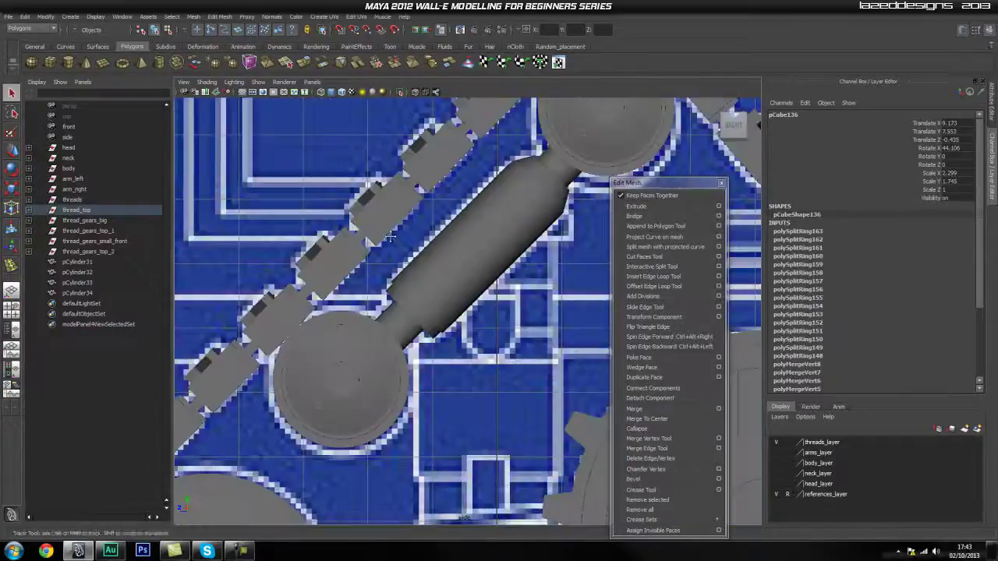
alt+middle_drag(428, 234, 349, 197)
alt+right_drag(348, 197, 473, 216)
alt+middle_drag(473, 216, 480, 256)
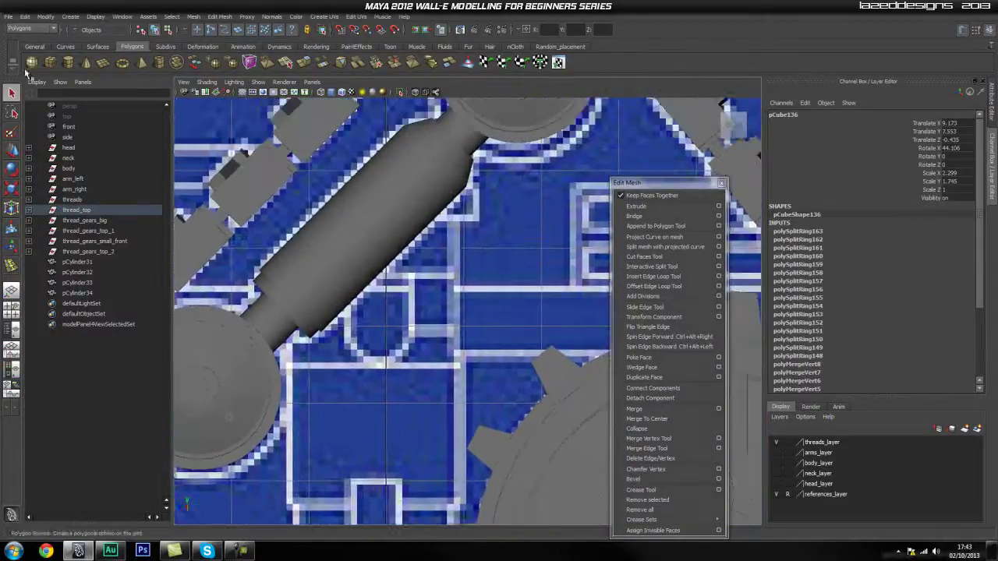
click(50, 62)
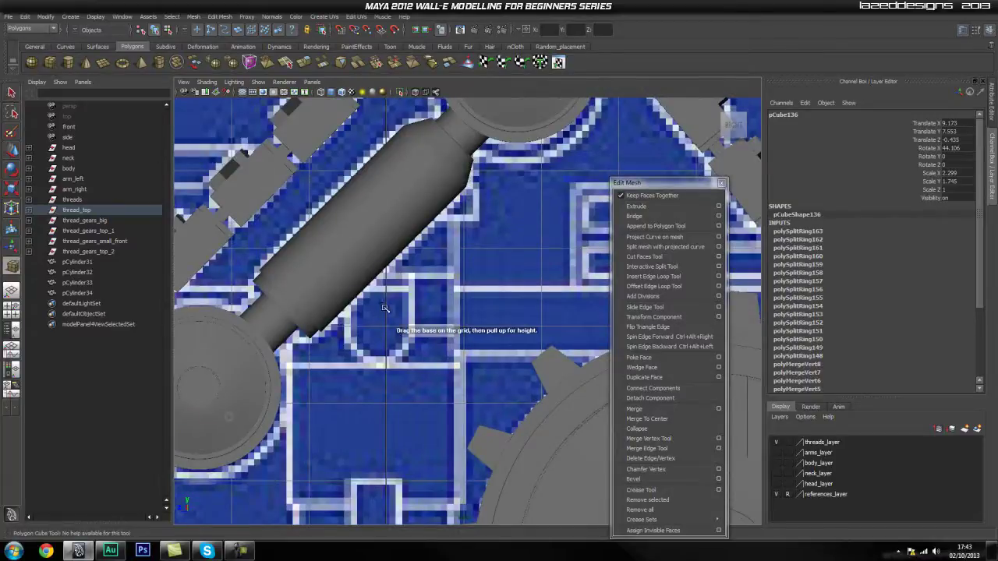
drag(360, 315, 499, 368)
Step: In the front view, widen the new cube to a Scale X of about 2.362
key(space)
click(499, 357)
scroll(467, 365, down, 3)
alt+middle_drag(371, 362, 458, 365)
key(r)
drag(354, 335, 566, 337)
Step: Hide the threads layer and centre the cube on the strut at a Translate X of about 9.222
key(w)
alt+middle_drag(452, 340, 341, 331)
alt+right_drag(341, 331, 408, 352)
alt+middle_drag(408, 352, 404, 308)
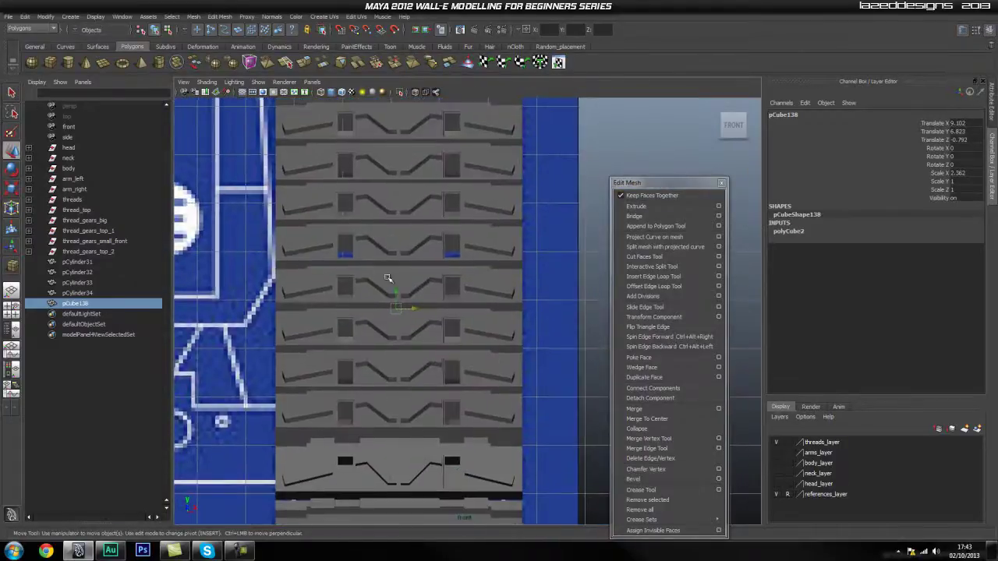
click(778, 442)
alt+middle_drag(346, 273, 364, 328)
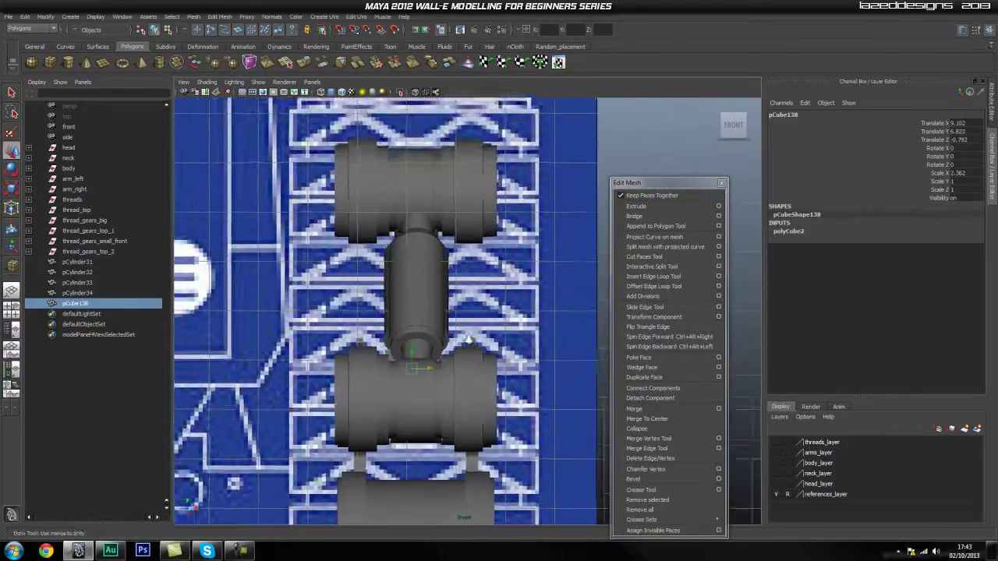
alt+right_drag(364, 328, 427, 378)
drag(419, 388, 416, 386)
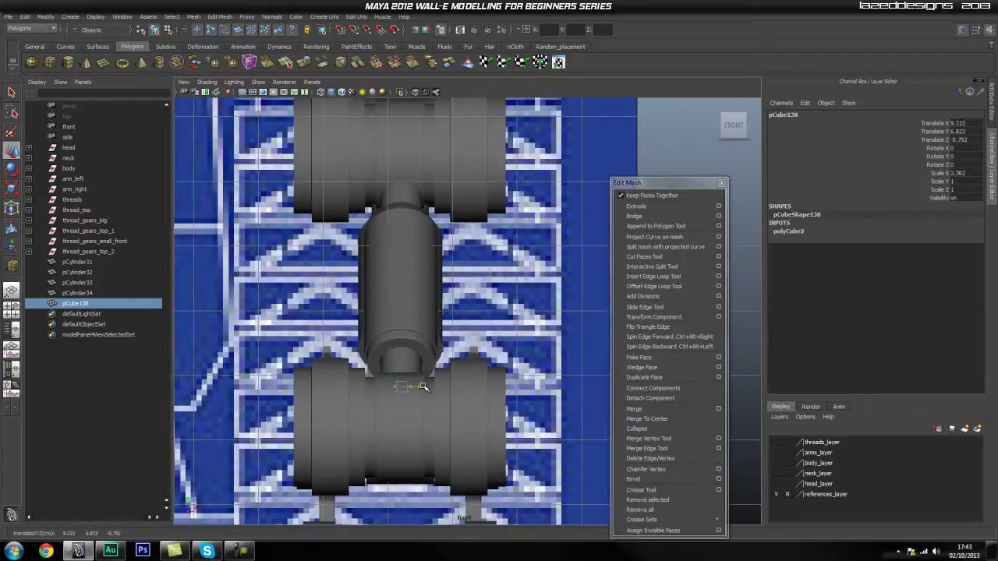
Step: In the side view, set the cube's Rotate X to 44.954 to match the strut's main cylinder
key(space)
key(f)
mouse_move(453, 289)
alt+middle_down()
mouse_move(445, 251)
mouse_move(438, 278)
alt+middle_up()
key(e)
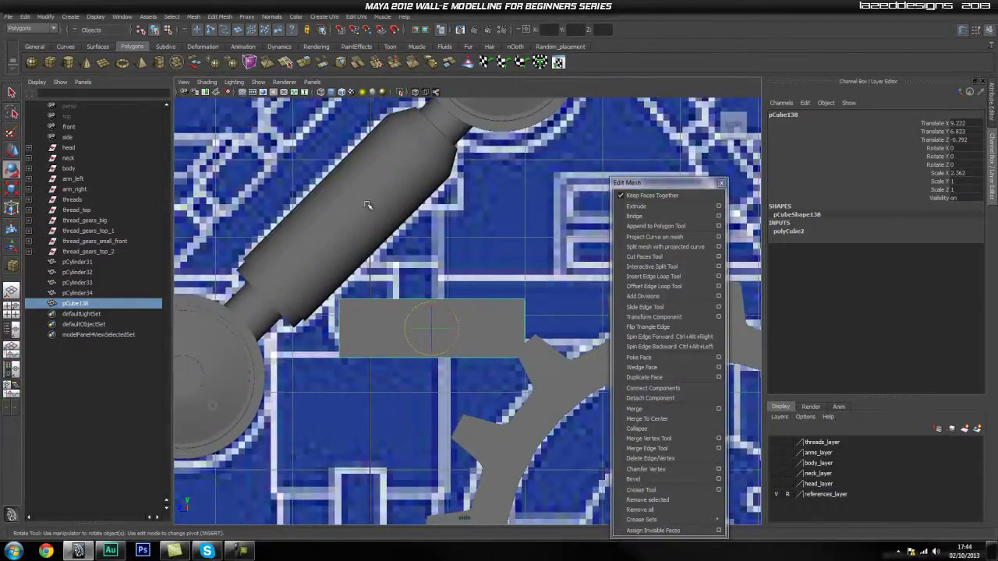
click(370, 204)
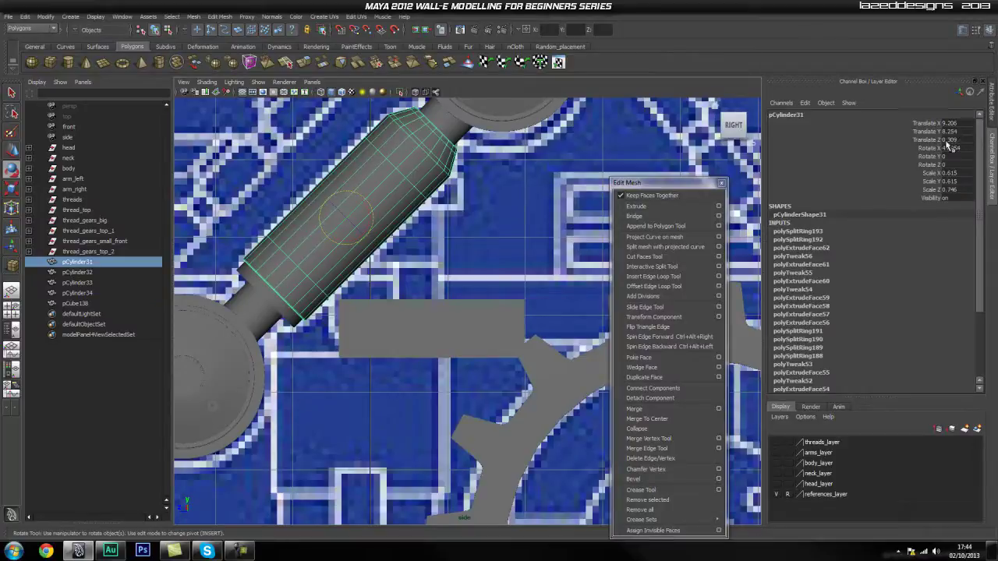
click(452, 336)
click(652, 266)
key(e)
key(Return)
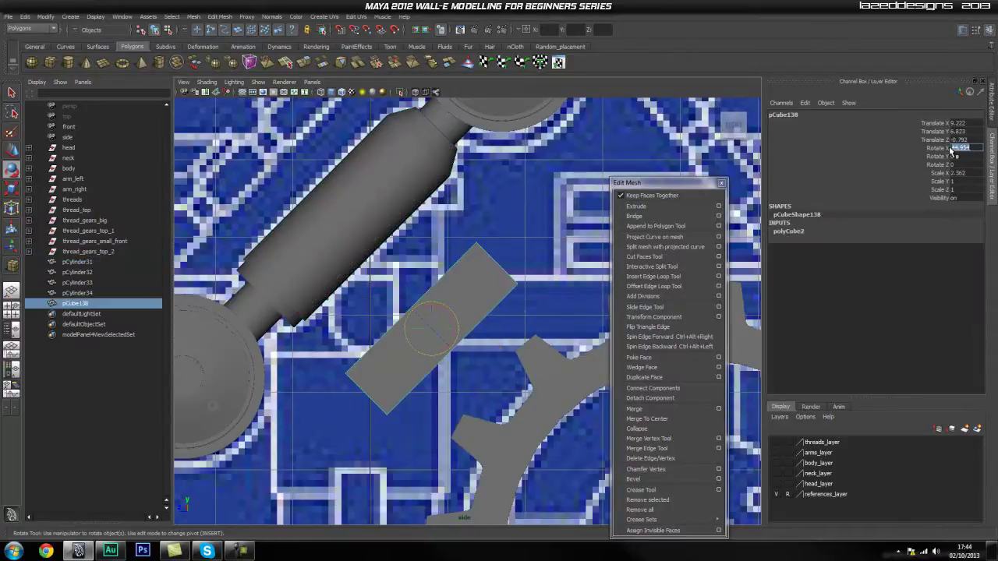
Step: Move the cube up against the strut's underside, to about 7.762 in Translate Y and -0.256 in Translate Z
click(509, 214)
click(440, 304)
key(w)
middle_drag(415, 314, 382, 276)
Step: In the perspective view, nudge the cube along the strut to about 7.755 in Translate Y and -0.249 in Translate Z
key(space)
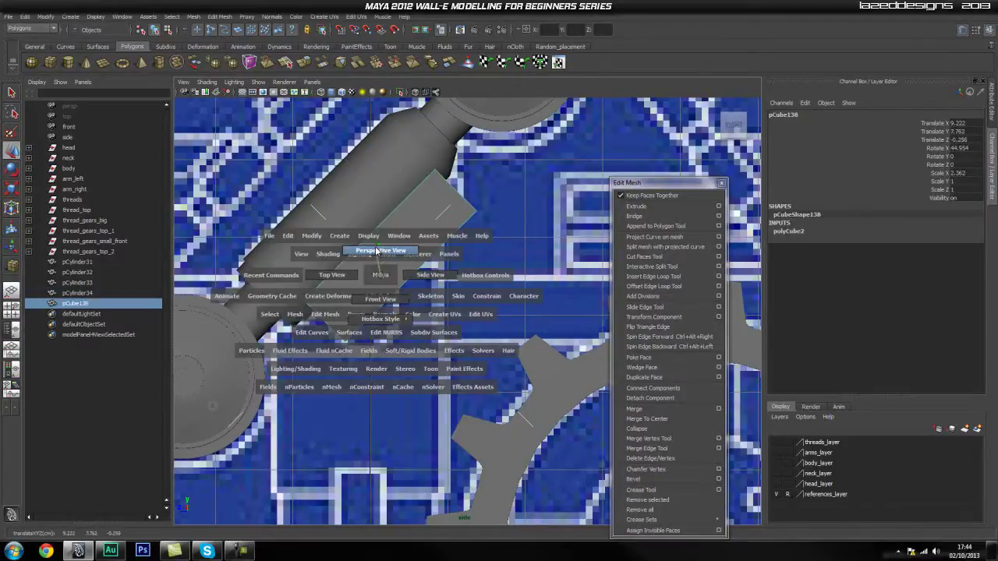
drag(380, 275, 376, 251)
alt+drag(494, 305, 593, 233)
alt+drag(296, 260, 292, 341)
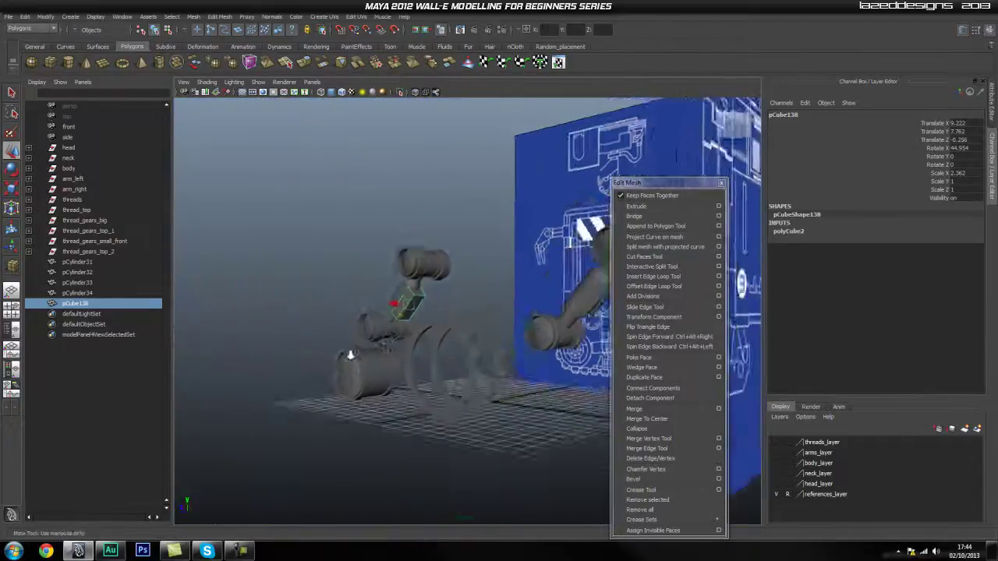
alt+right_drag(292, 342, 285, 307)
alt+middle_drag(285, 307, 338, 345)
alt+right_drag(338, 345, 503, 304)
alt+drag(504, 304, 471, 319)
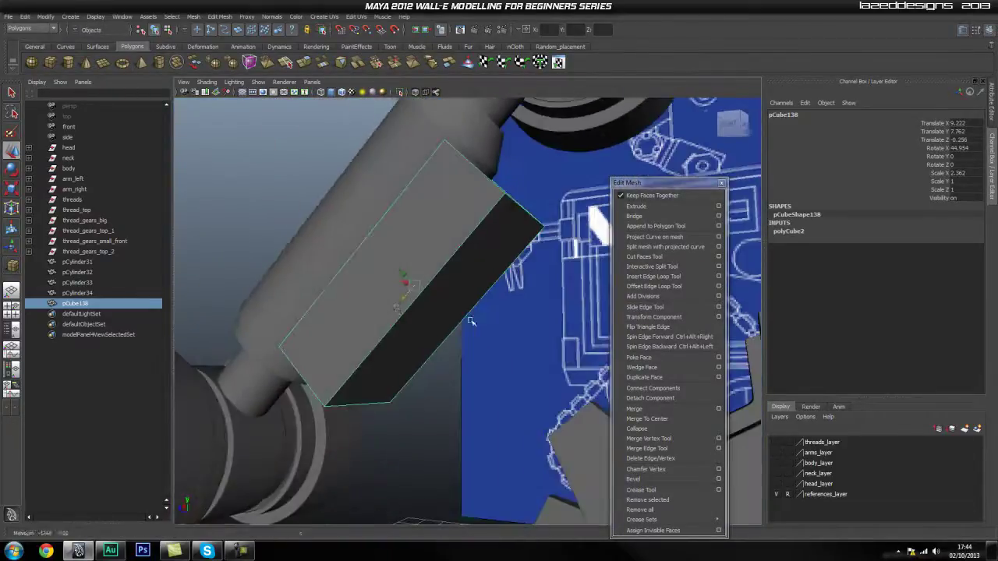
drag(397, 308, 393, 311)
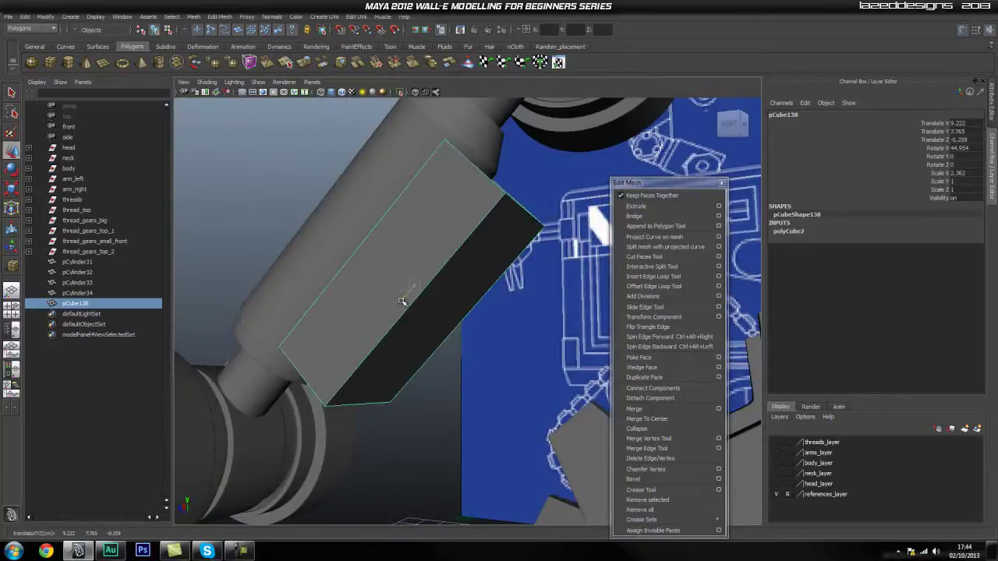
scroll(523, 318, down, 5)
alt+middle_drag(522, 318, 422, 368)
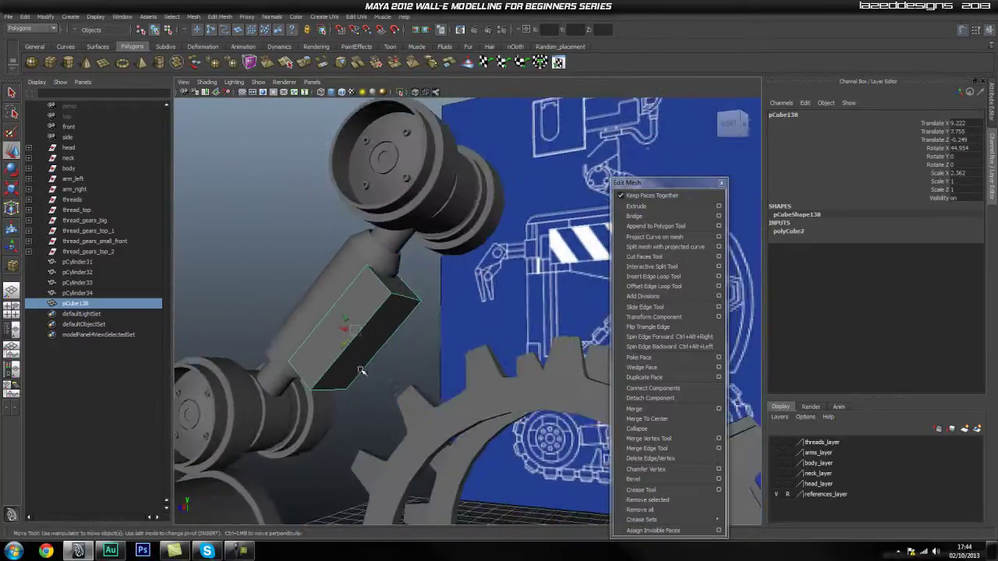
Step: Scale the cube to about 1.796 in X and 0.897 in Y and Z, and push it into the strut's underside
scroll(370, 361, up, 5)
key(r)
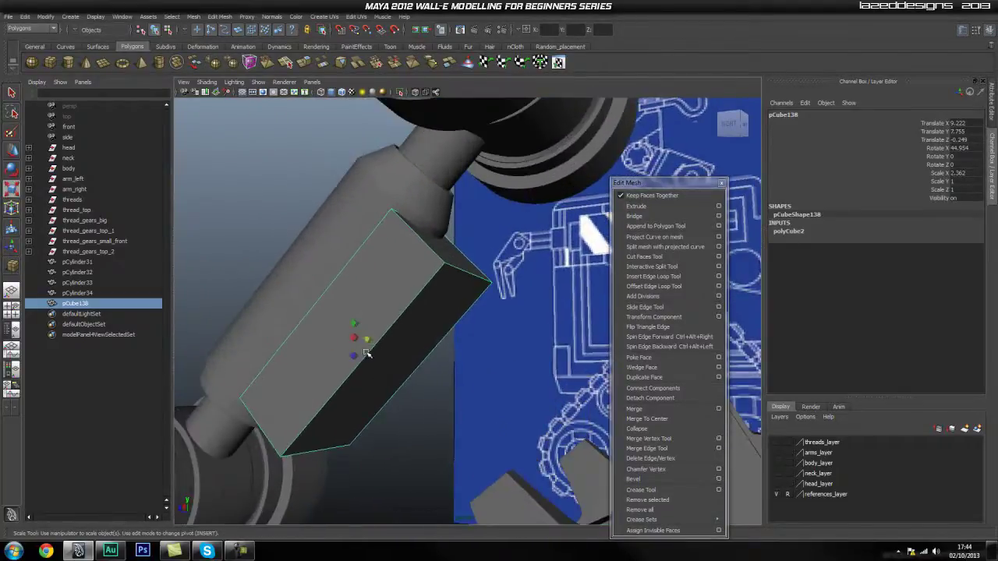
alt+drag(352, 356, 421, 376)
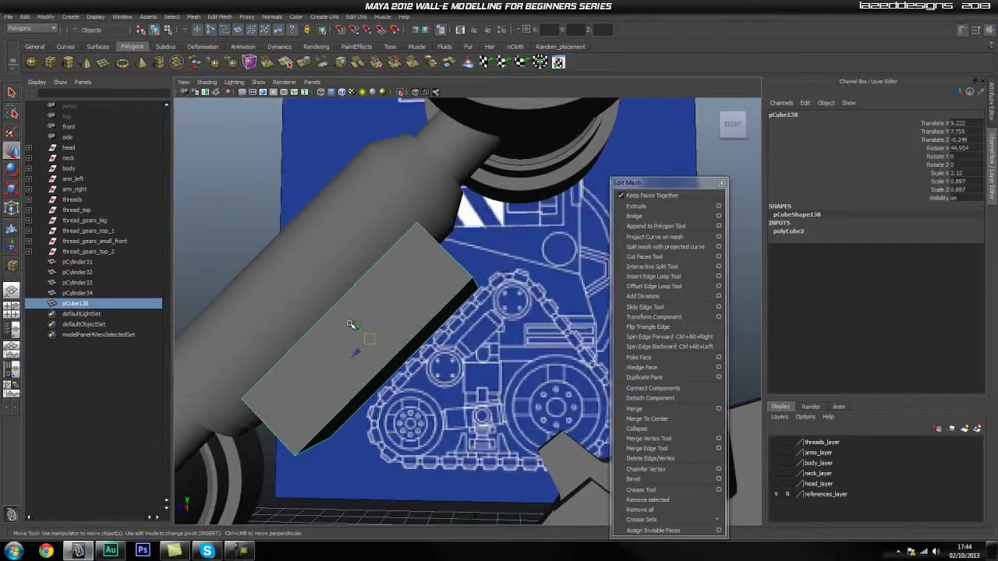
alt+drag(343, 320, 508, 353)
key(w)
alt+middle_drag(508, 353, 283, 325)
alt+drag(283, 325, 492, 323)
alt+middle_drag(492, 323, 554, 307)
alt+drag(554, 306, 429, 331)
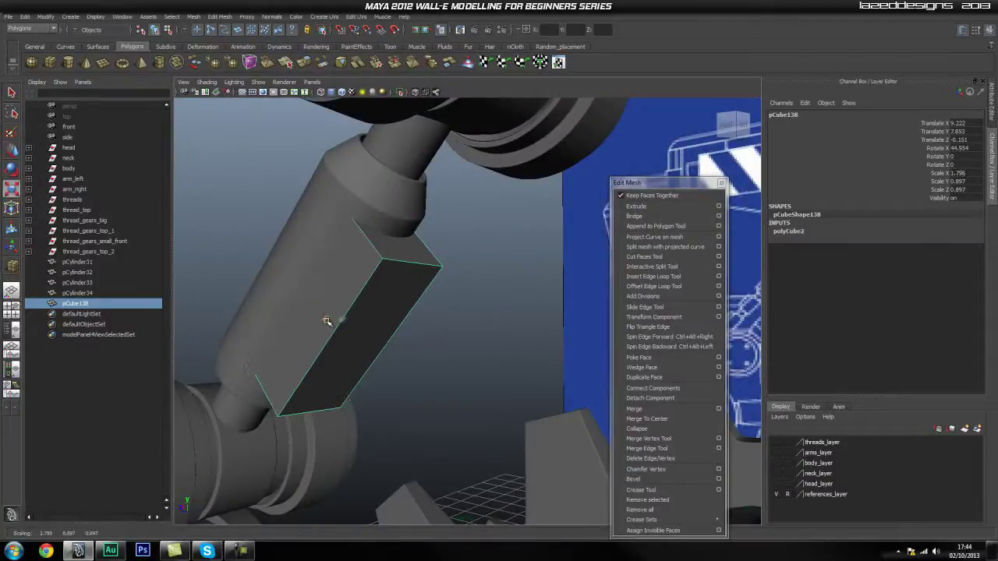
click(420, 329)
Step: Push the cube farther into the strut, to about 7.956 in Translate Y and -0.049 in Translate Z
alt+drag(420, 329, 436, 308)
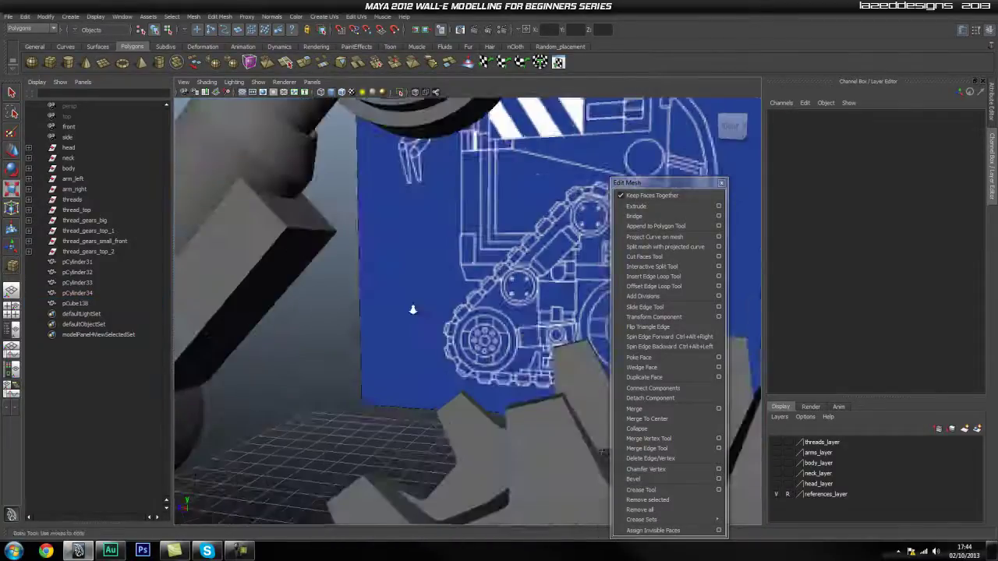
alt+middle_drag(437, 308, 305, 293)
alt+right_drag(305, 293, 127, 312)
mouse_move(313, 294)
alt+mouse_down()
mouse_move(410, 300)
mouse_move(320, 307)
alt+mouse_up()
scroll(321, 308, up, 8)
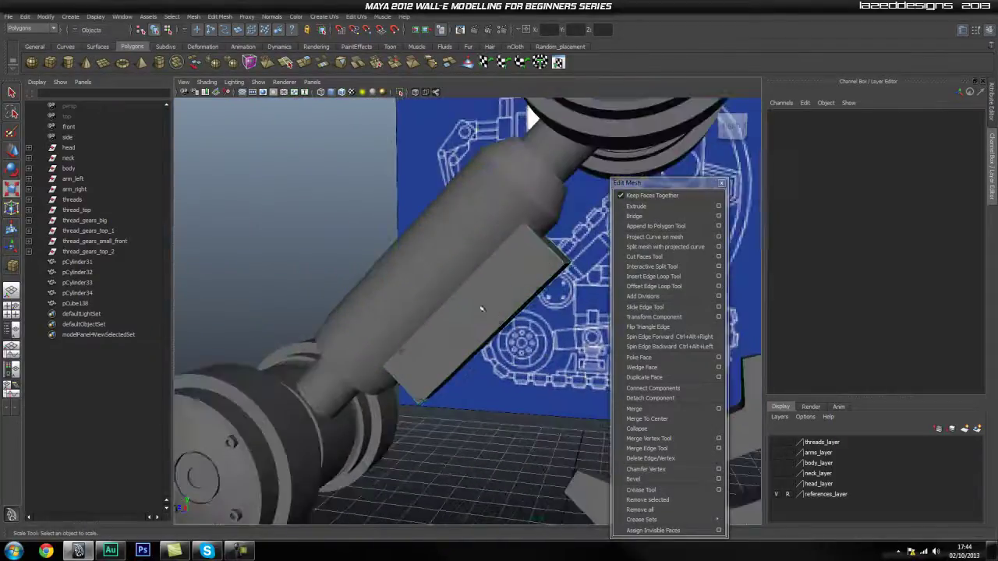
click(468, 324)
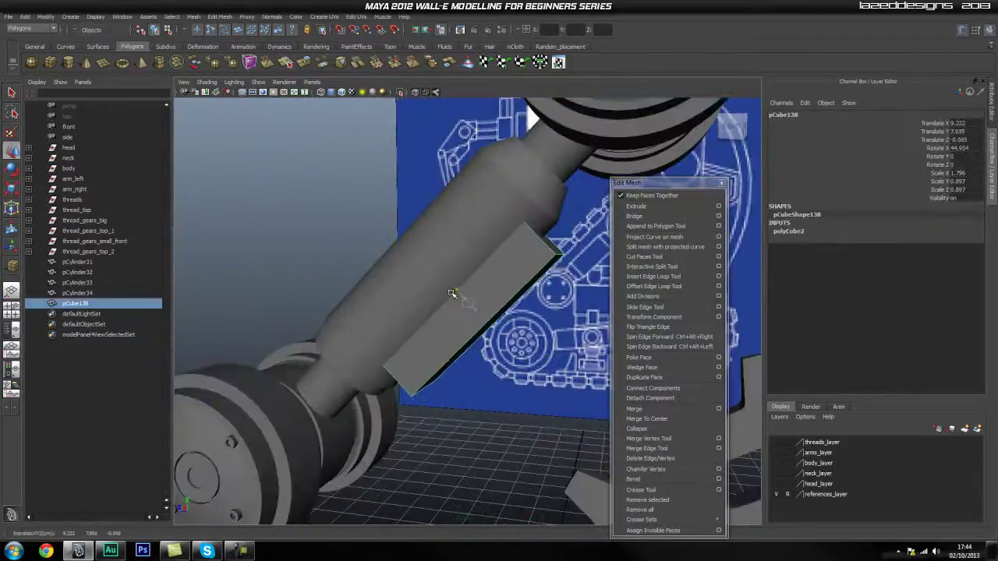
click(524, 363)
alt+drag(544, 335, 502, 351)
click(499, 352)
scroll(538, 356, up, 3)
alt+drag(577, 355, 465, 367)
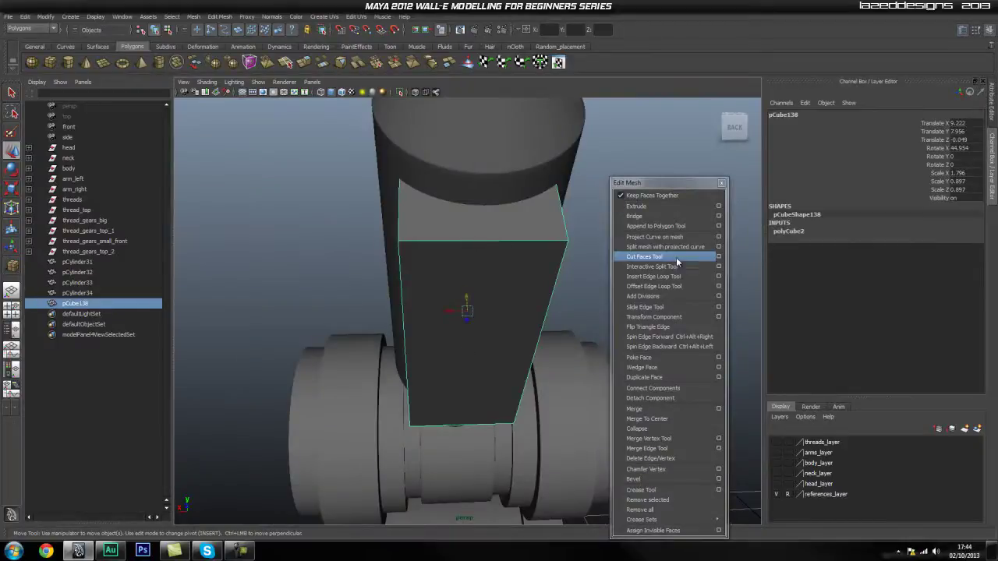
Step: Insert two evenly spaced edge loops across the cube's width, and set the Insert Edge Loop Tool back to relative distance from edge
click(719, 277)
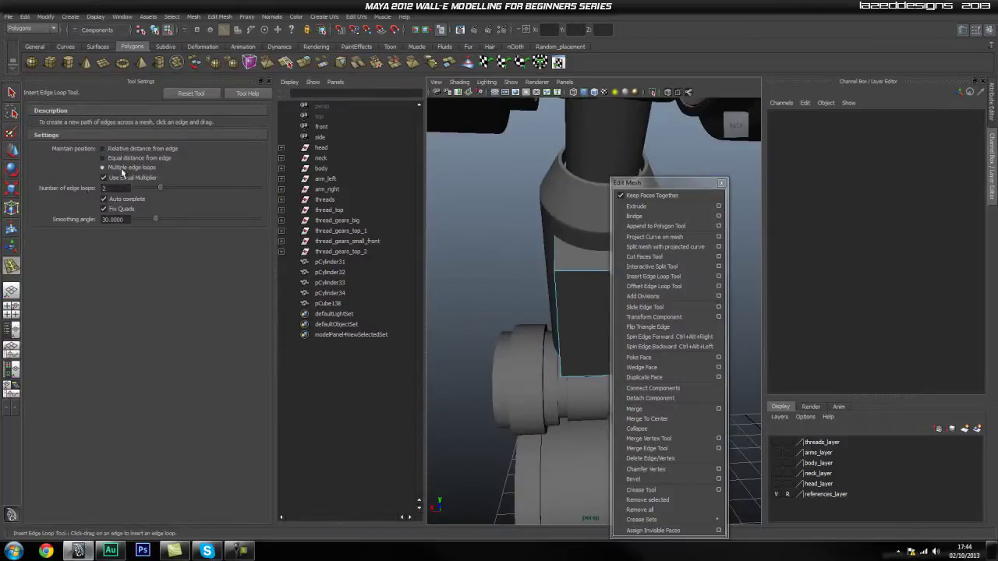
alt+drag(484, 275, 402, 268)
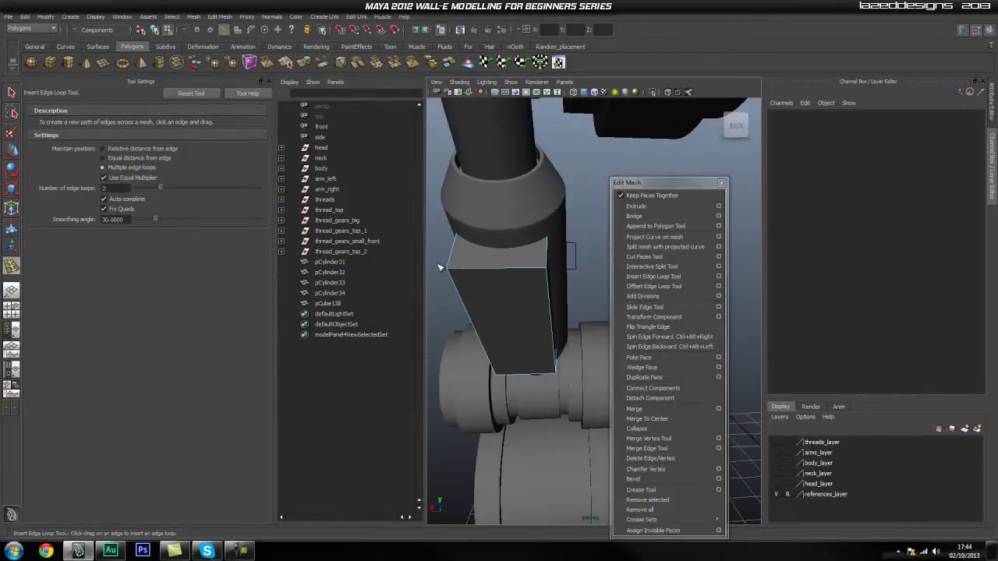
click(499, 268)
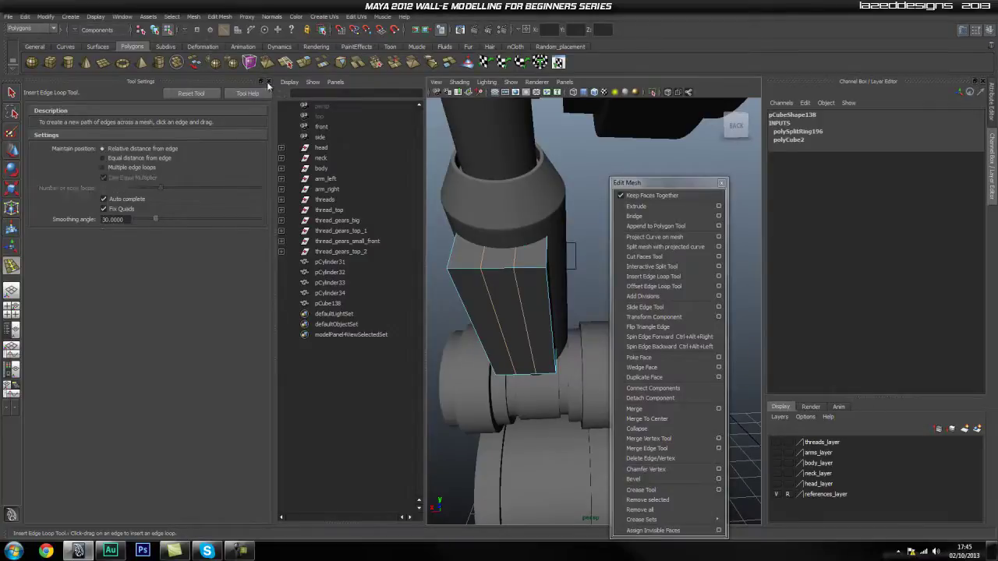
click(269, 83)
alt+drag(232, 283, 361, 291)
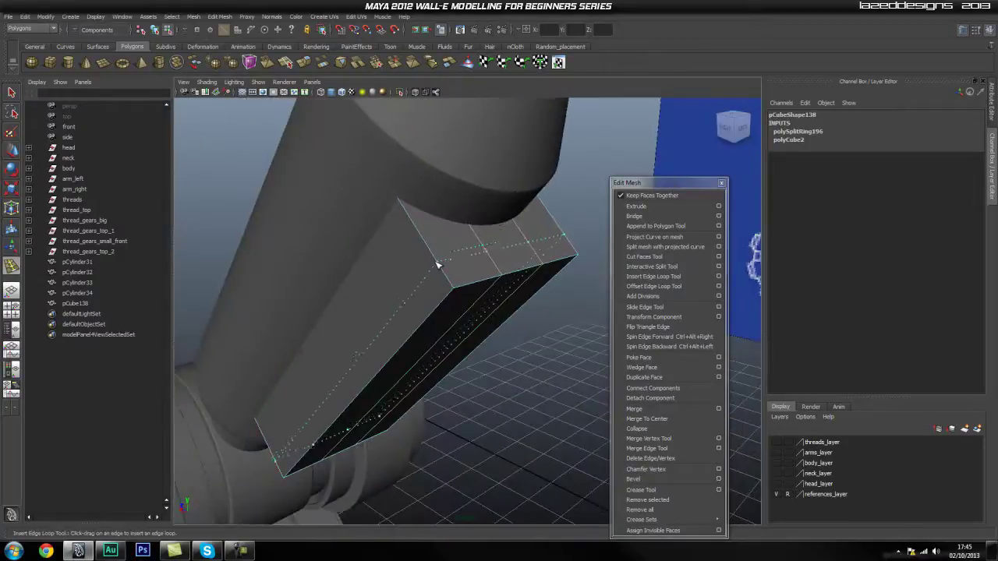
Step: Add an edge loop around the cube's sides near its underside, and delete the middle faces below it to open a lengthwise channel
scroll(490, 312, down, 5)
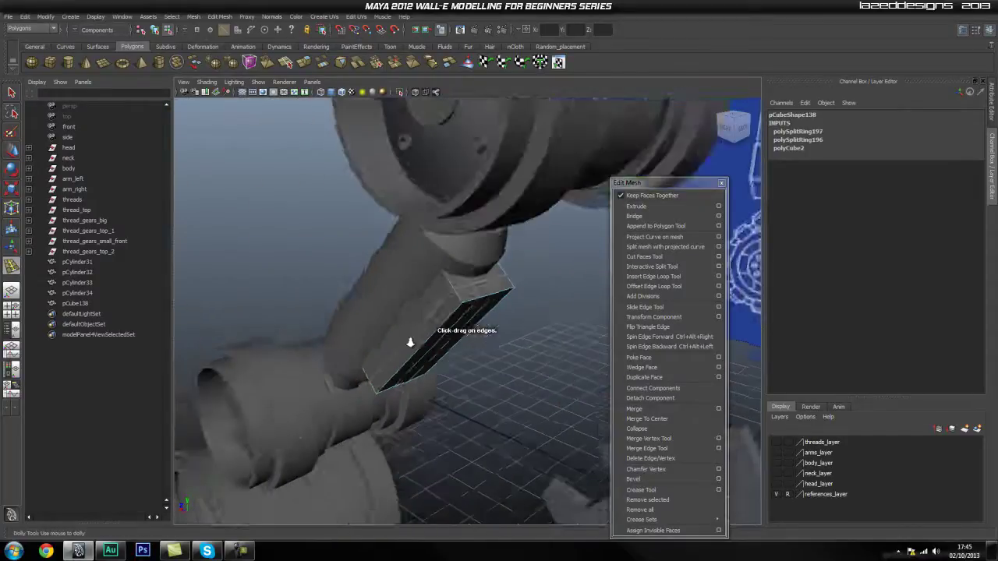
alt+middle_drag(488, 336, 390, 325)
scroll(439, 308, down, 5)
alt+drag(396, 303, 367, 276)
alt+drag(427, 273, 402, 304)
right_drag(403, 304, 406, 297)
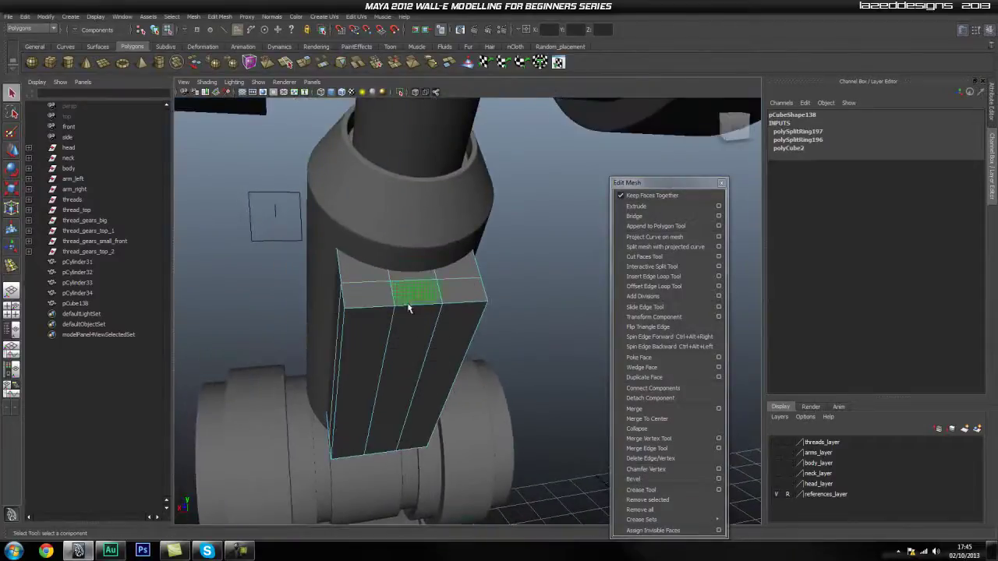
alt+drag(340, 390, 478, 343)
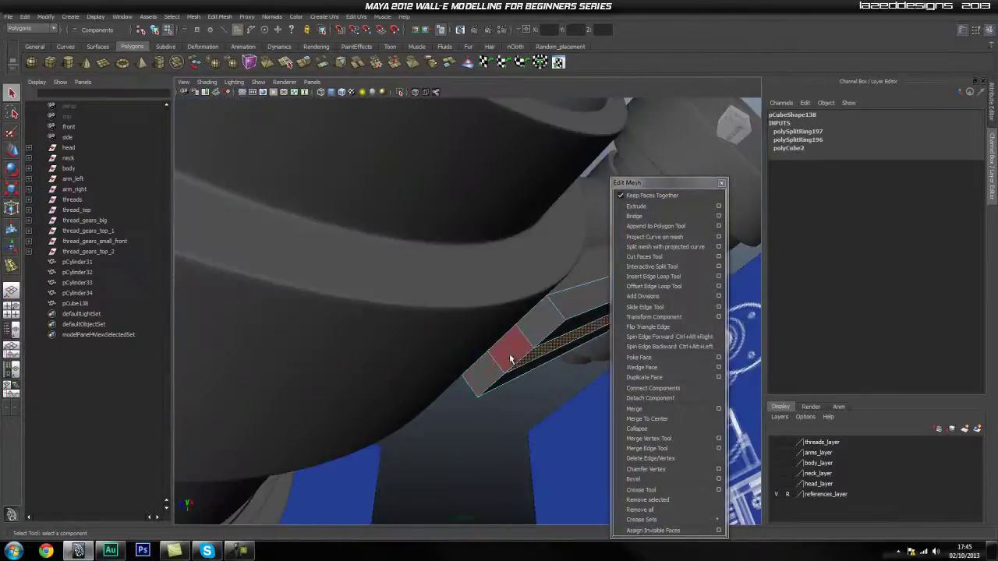
key(Delete)
Step: Isolate the cube and extrude the edges around one end of the channel opening, with Offset set to 0
right_drag(536, 321, 478, 308)
click(401, 92)
alt+drag(538, 315, 411, 318)
right_click(450, 262)
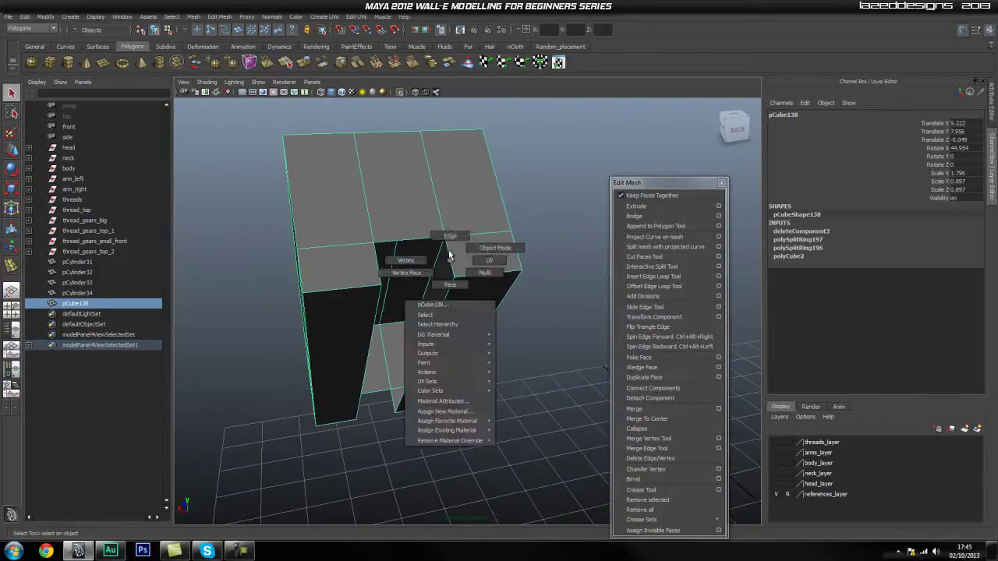
right_drag(450, 262, 447, 255)
click(446, 256)
alt+drag(408, 279, 361, 250)
click(646, 205)
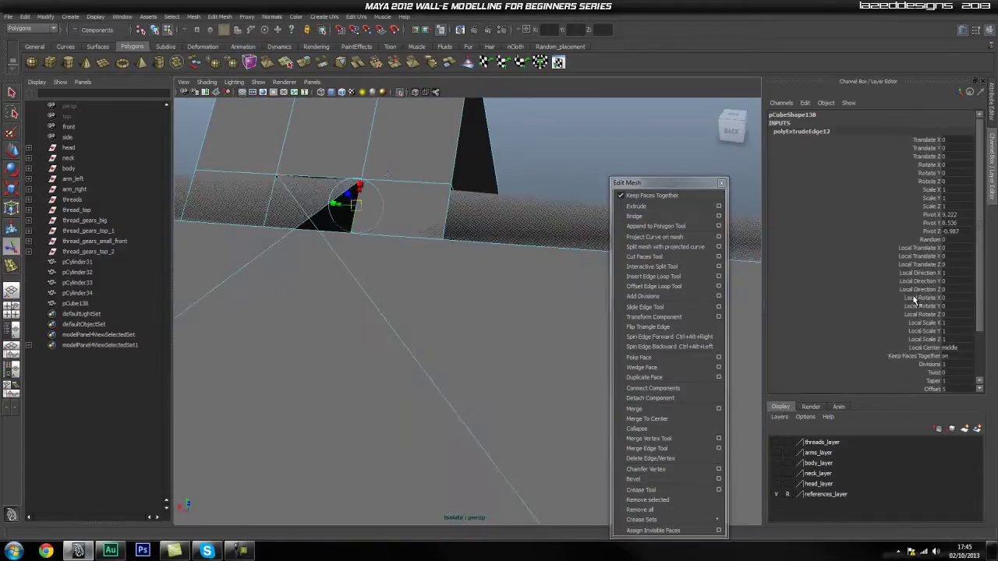
scroll(923, 327, down, 1)
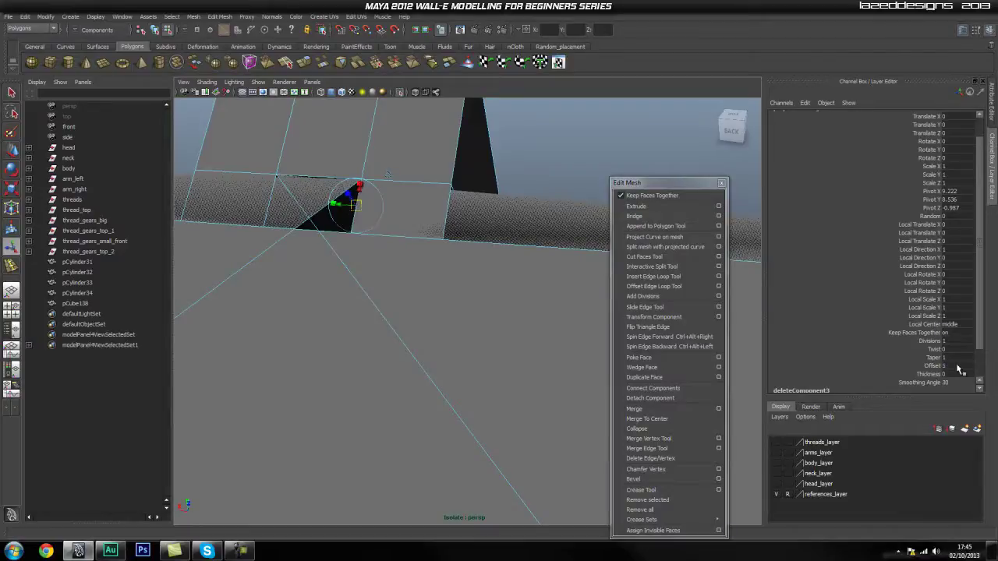
key(Return)
Step: Move the extruded edges along to the opposite end of the channel to form its inner walls and roof
alt+drag(452, 300, 427, 281)
key(w)
alt+drag(506, 109, 512, 186)
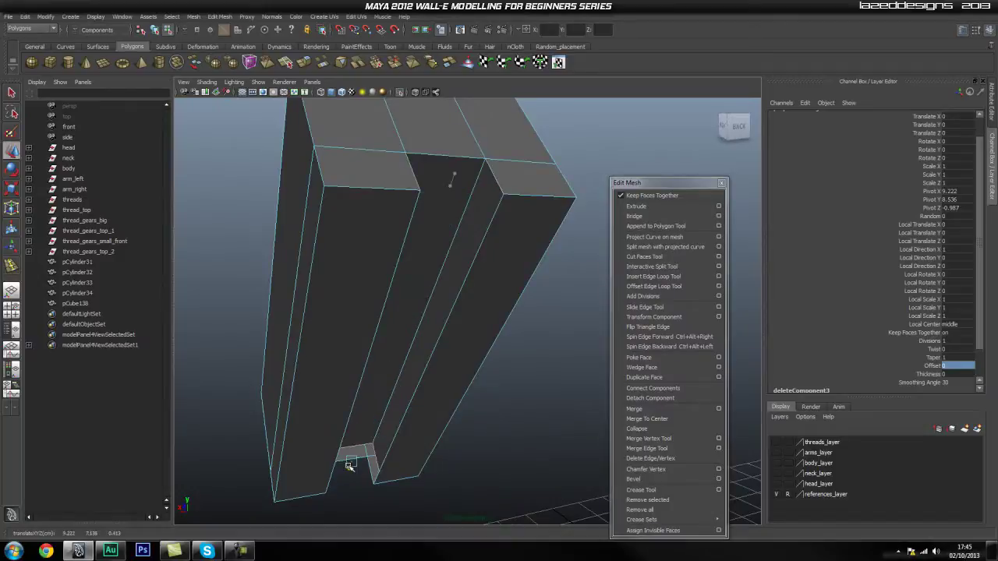
drag(347, 470, 350, 466)
Step: Merge the extruded wall's lower and upper corner vertices into the cube's corners on one side of the channel end
alt+drag(350, 466, 355, 430)
alt+right_drag(355, 431, 499, 423)
alt+drag(499, 423, 390, 396)
alt+middle_drag(390, 396, 401, 307)
alt+drag(401, 305, 444, 367)
alt+right_drag(444, 368, 441, 332)
alt+middle_drag(442, 332, 492, 415)
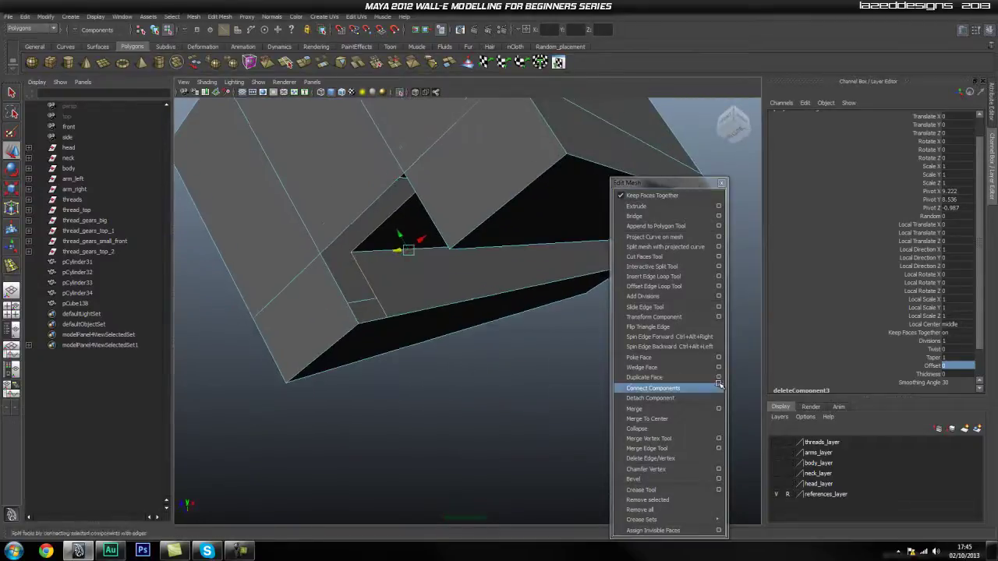
click(675, 442)
alt+drag(290, 289, 374, 312)
drag(326, 333, 328, 333)
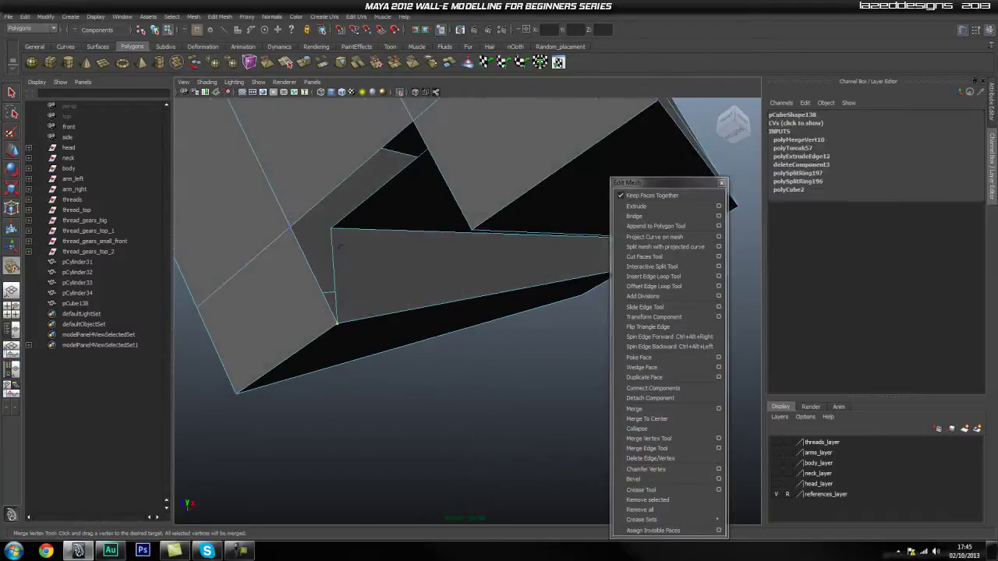
drag(290, 227, 290, 227)
Step: Merge the remaining two extruded vertices on the channel's other side, and select the cube as an object
alt+drag(374, 276, 506, 253)
alt+middle_drag(483, 253, 331, 246)
drag(529, 253, 528, 253)
drag(472, 338, 442, 305)
key(q)
right_drag(442, 303, 473, 296)
click(452, 289)
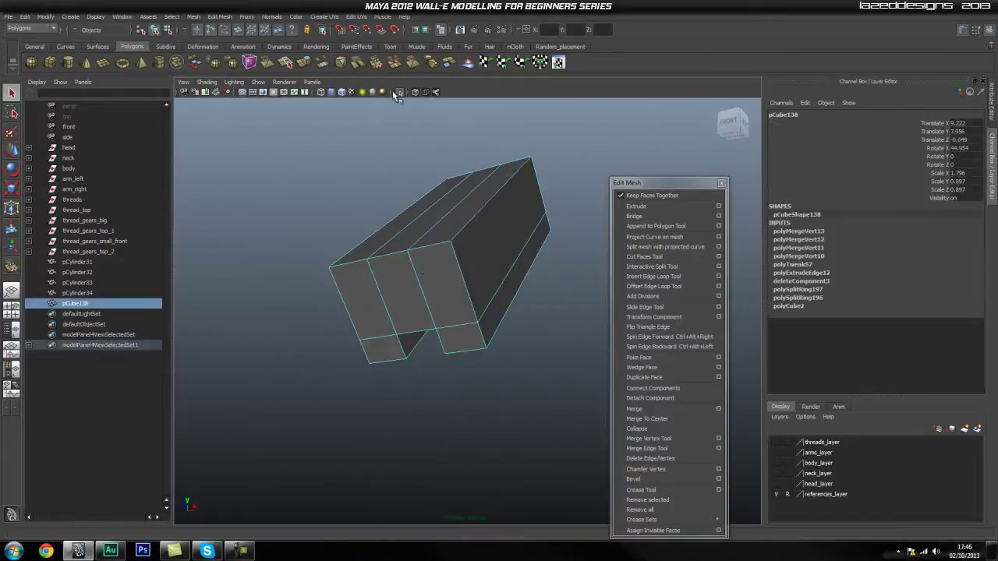
Step: Insert support edge loops close to the cube's long outer edges
alt+right_drag(305, 275, 453, 247)
alt+middle_drag(452, 247, 437, 282)
alt+right_drag(437, 282, 470, 307)
alt+middle_drag(433, 251, 433, 278)
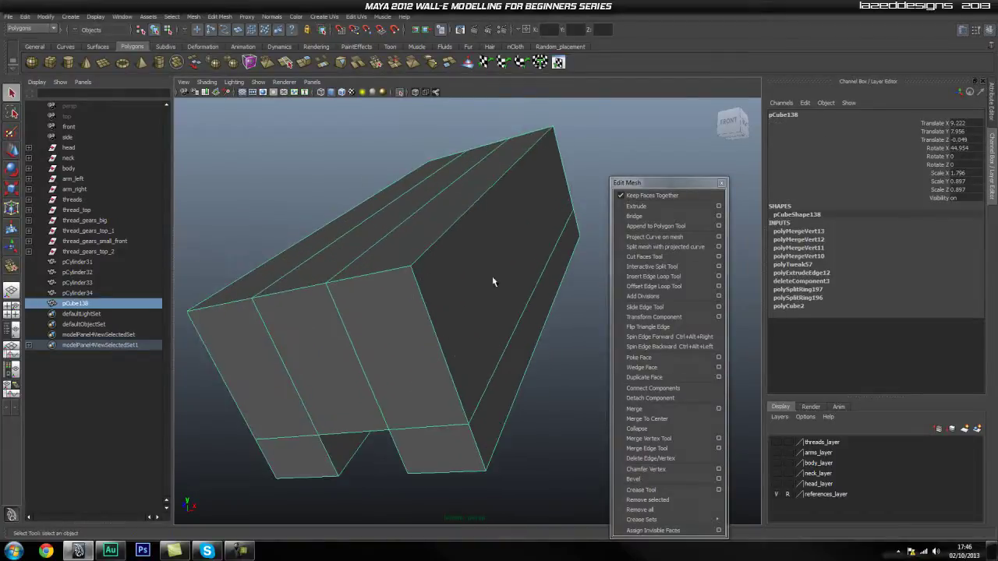
click(671, 276)
scroll(325, 272, up, 1)
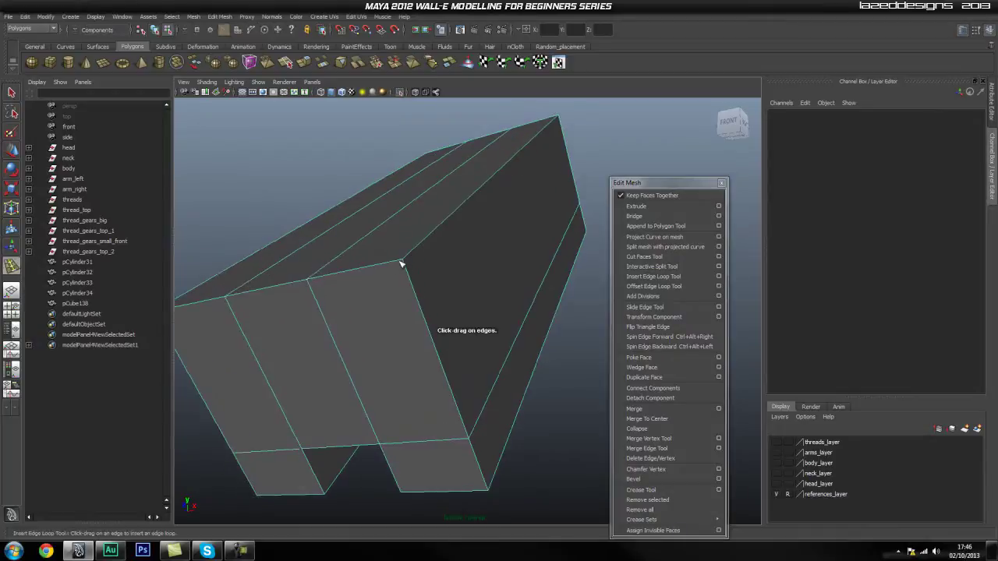
click(401, 263)
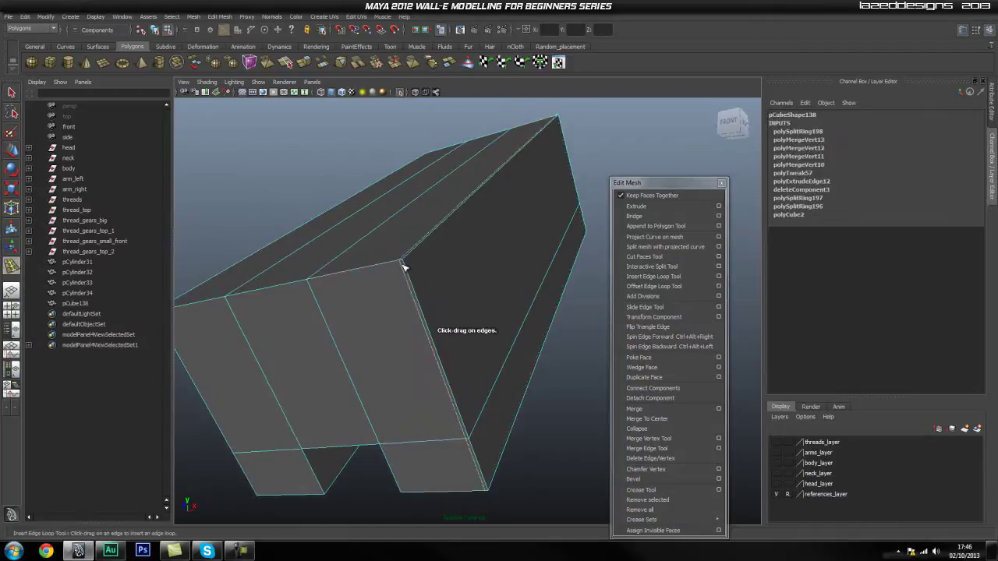
drag(405, 265, 420, 318)
Step: Insert a support loop beside the cube's end edge, undo it, and reinsert it close to that edge
click(406, 258)
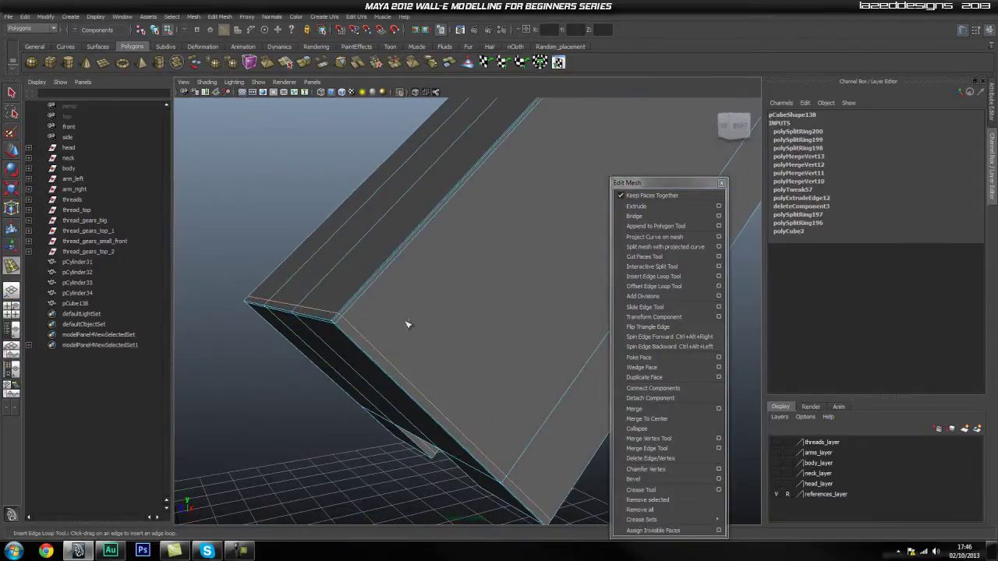
key(ctrl+z)
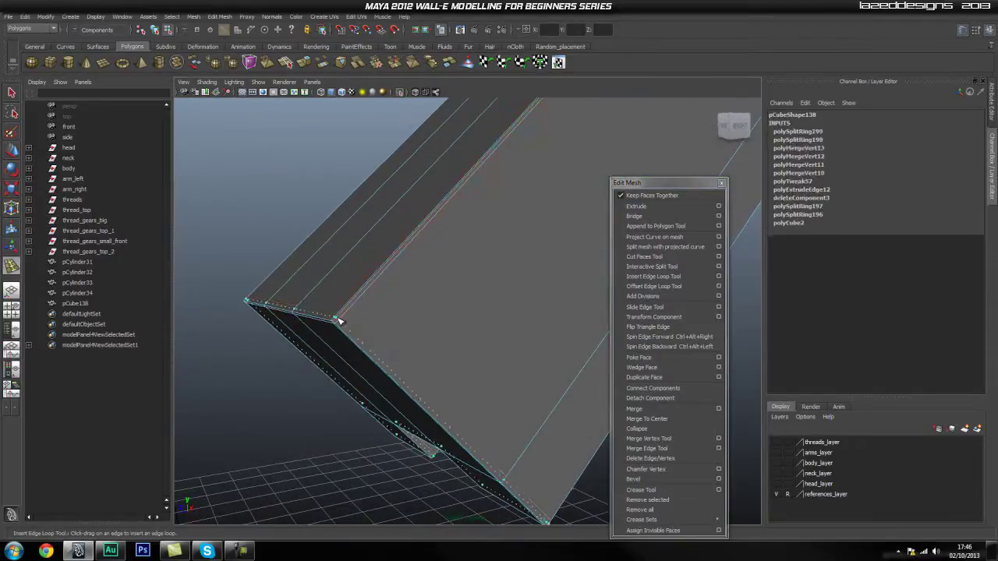
click(339, 321)
Step: Insert support edge loops along one leg's lower edge and on both sides of the line where the leg meets the body
alt+drag(443, 367, 473, 371)
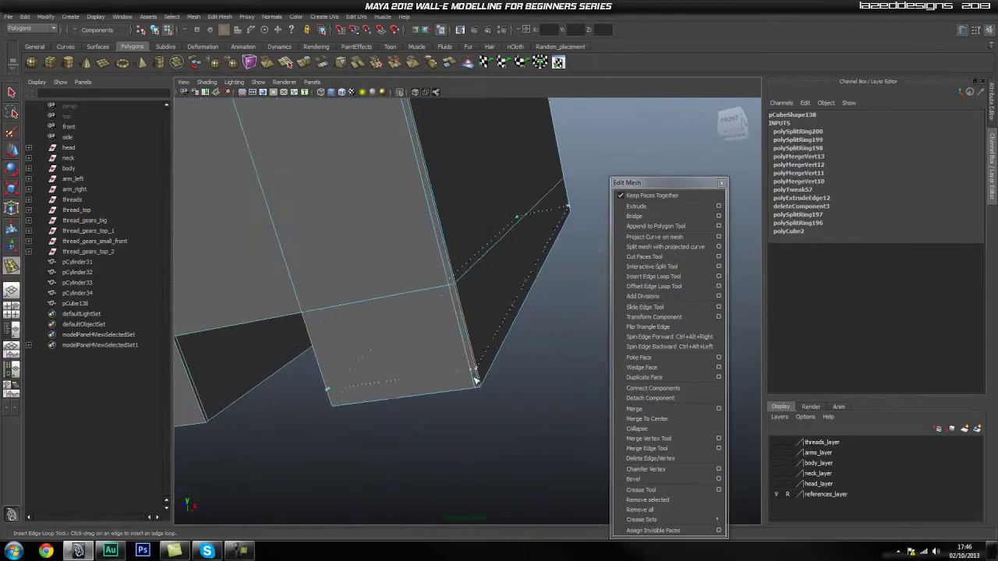
click(478, 387)
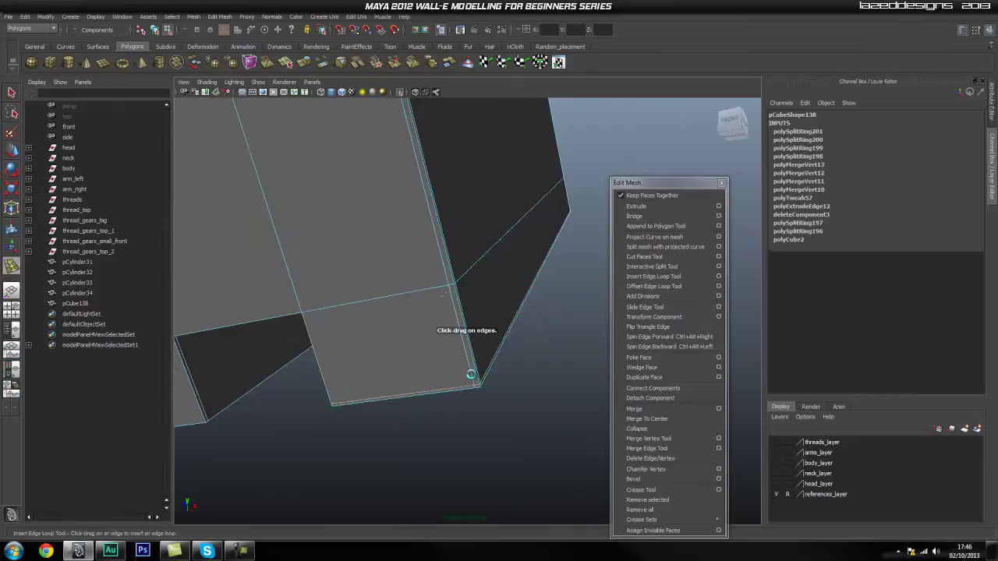
click(450, 289)
alt+drag(450, 288, 435, 243)
click(439, 245)
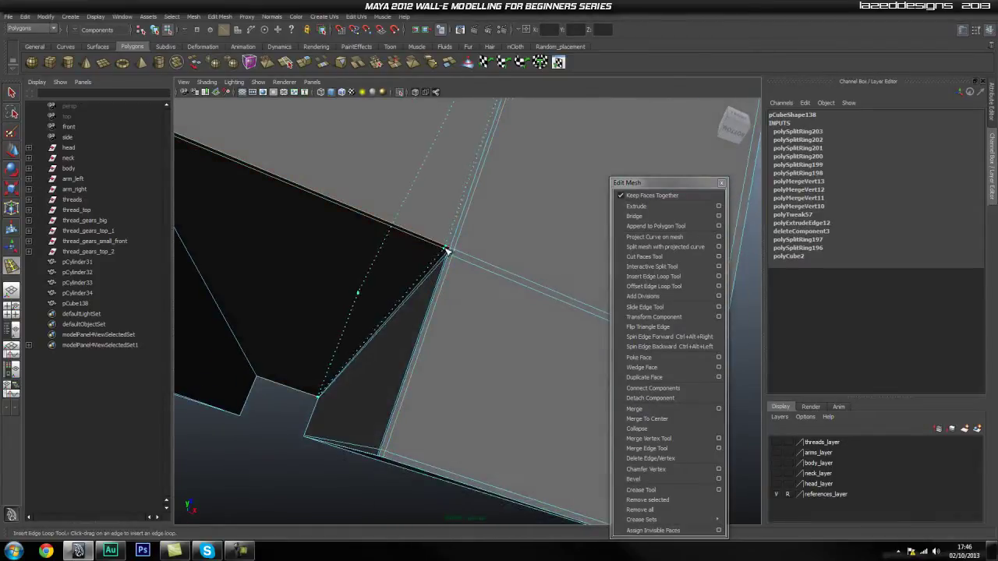
click(447, 251)
Step: Insert support edge loops along the remaining leg and channel edges, and return the cube to object mode
alt+drag(397, 256, 403, 340)
click(399, 257)
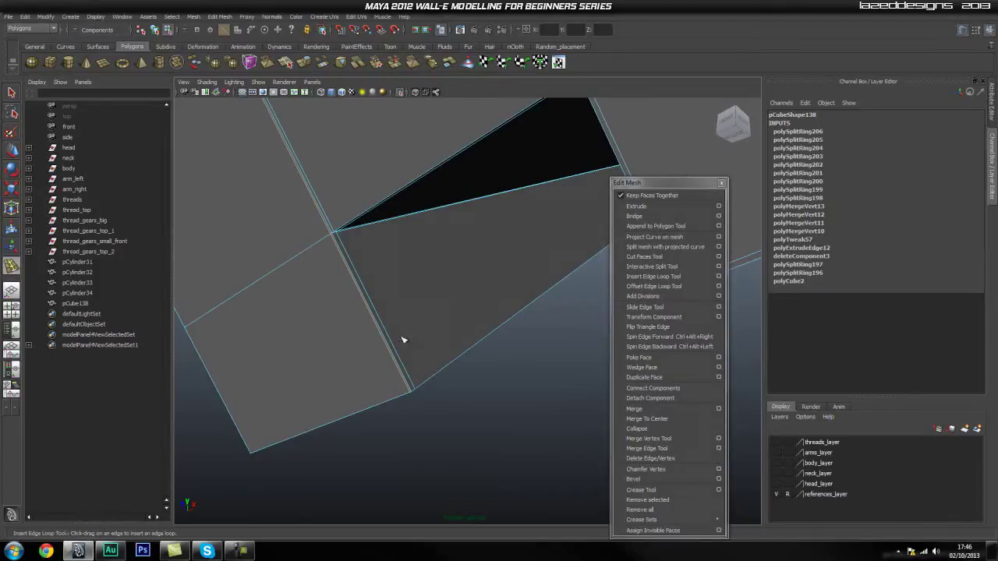
click(411, 391)
alt+drag(412, 390, 347, 274)
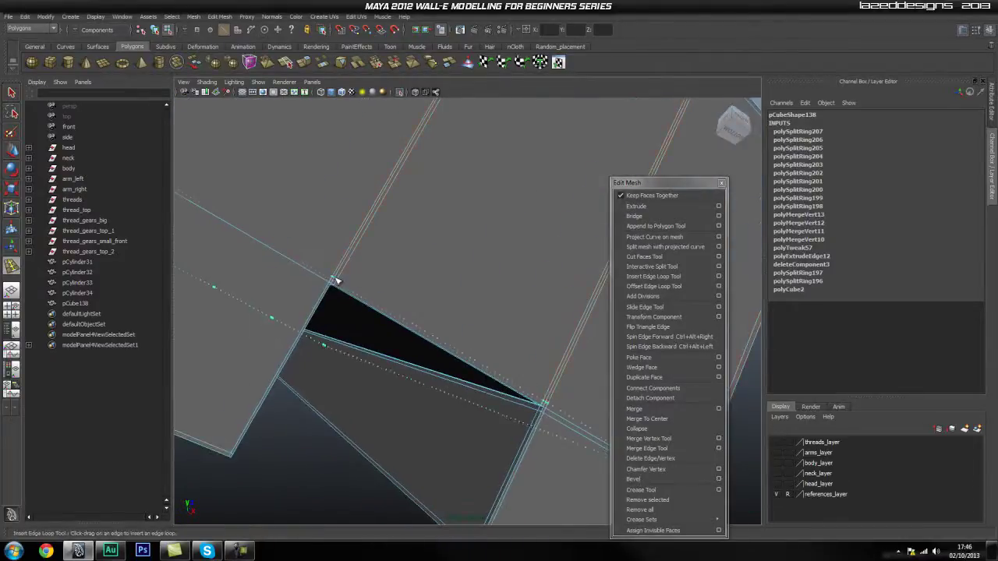
click(335, 283)
alt+drag(460, 308, 339, 356)
alt+drag(348, 399, 515, 309)
click(319, 364)
alt+right_drag(515, 308, 341, 307)
key(q)
right_drag(408, 306, 446, 293)
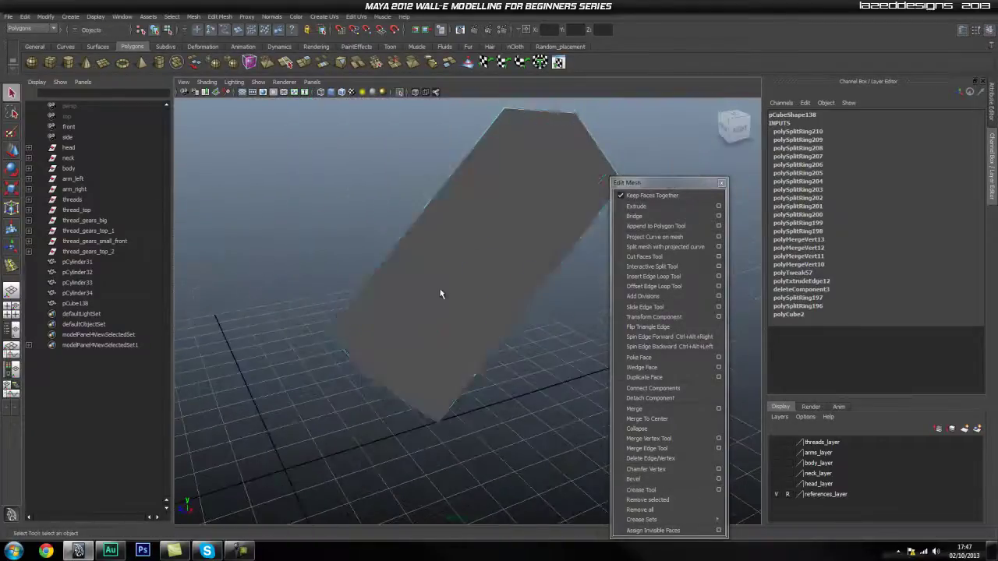
Step: Insert one more support edge loop tight against the channel's inner corner
click(529, 387)
alt+drag(528, 386, 408, 314)
scroll(375, 324, up, 5)
alt+middle_drag(408, 314, 396, 317)
scroll(352, 325, up, 4)
alt+middle_drag(325, 262, 370, 326)
click(323, 326)
alt+middle_drag(274, 306, 376, 319)
scroll(319, 321, up, 6)
click(651, 278)
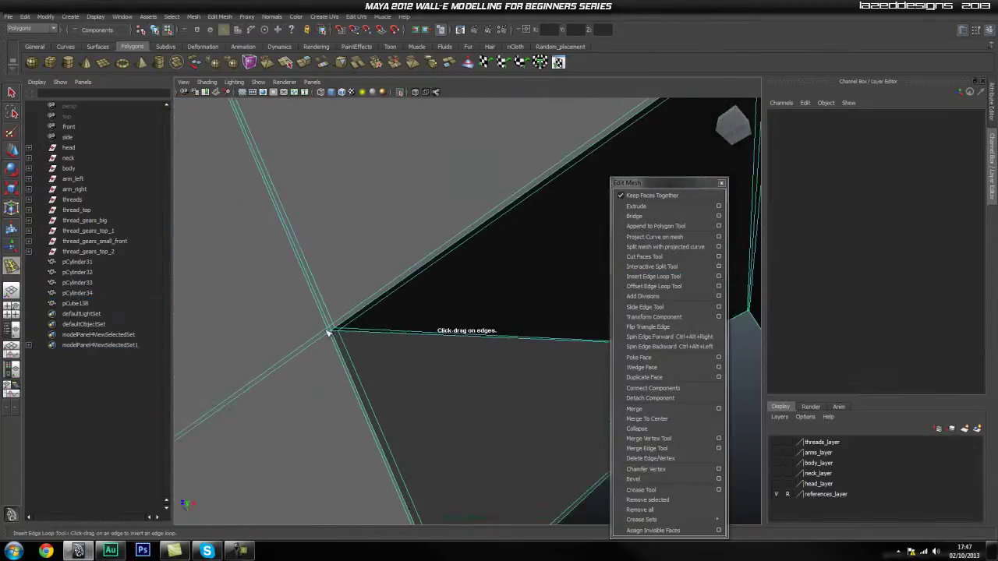
drag(336, 338, 336, 336)
Step: Return the cube to object mode, deselect it, and turn off isolation to show the whole model again
scroll(416, 343, down, 3)
alt+drag(416, 326, 396, 334)
alt+drag(396, 334, 419, 294)
right_drag(421, 296, 428, 288)
click(514, 467)
alt+drag(514, 466, 343, 312)
click(399, 93)
scroll(390, 319, down, 4)
alt+middle_drag(499, 324, 389, 329)
alt+drag(387, 330, 406, 344)
alt+middle_drag(405, 344, 506, 343)
scroll(501, 344, up, 5)
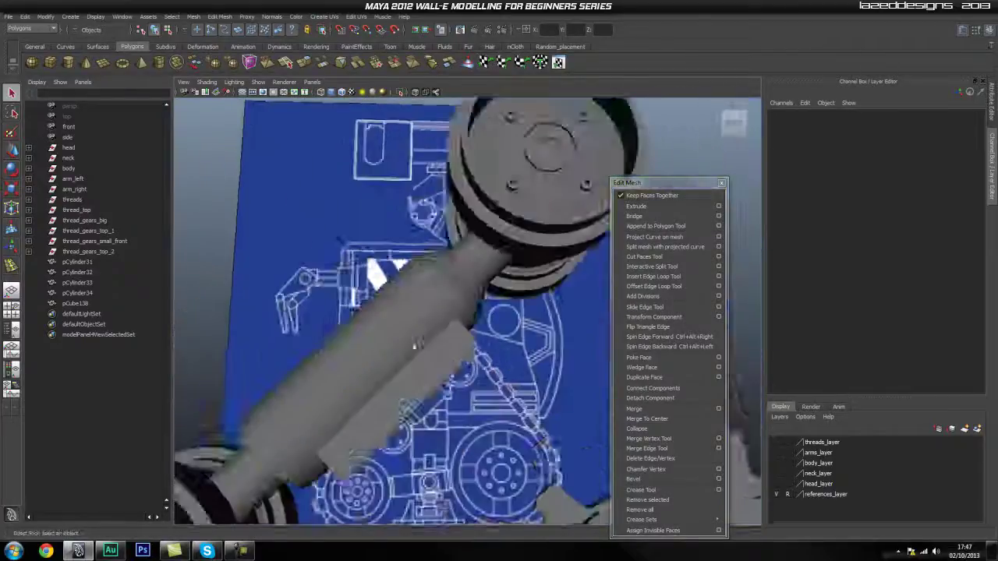
Step: Scale the channelled block's width under the strut to about 1.677 in X
alt+drag(499, 345, 438, 300)
click(426, 311)
alt+drag(425, 354, 350, 339)
key(r)
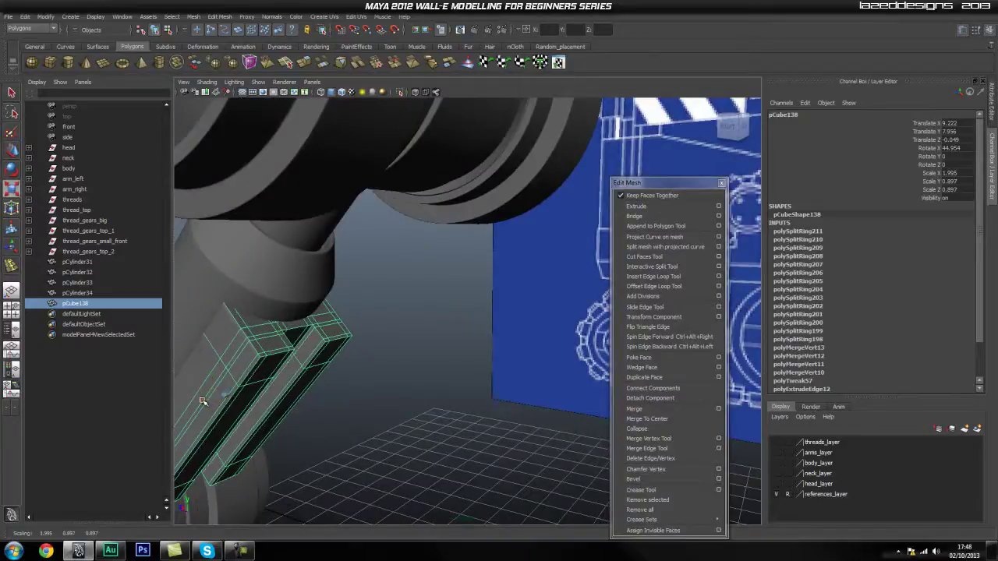
alt+drag(310, 394, 339, 364)
click(408, 341)
Step: Push the block slightly deeper into the strut, to about 7.975 in Translate Y and -0.03 in Translate Z
alt+right_drag(339, 364, 147, 358)
alt+middle_drag(460, 373, 357, 356)
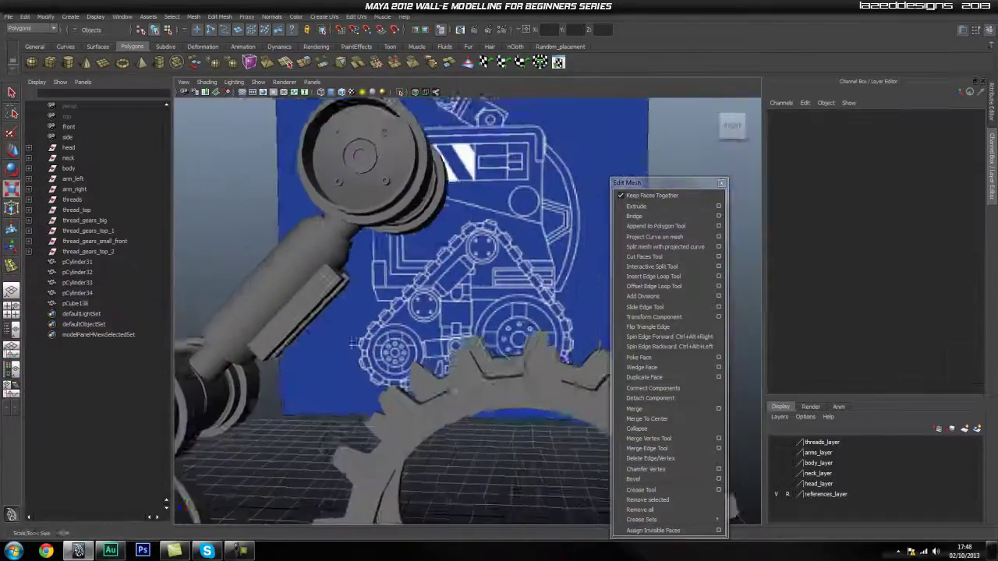
alt+drag(357, 356, 308, 294)
click(308, 295)
key(w)
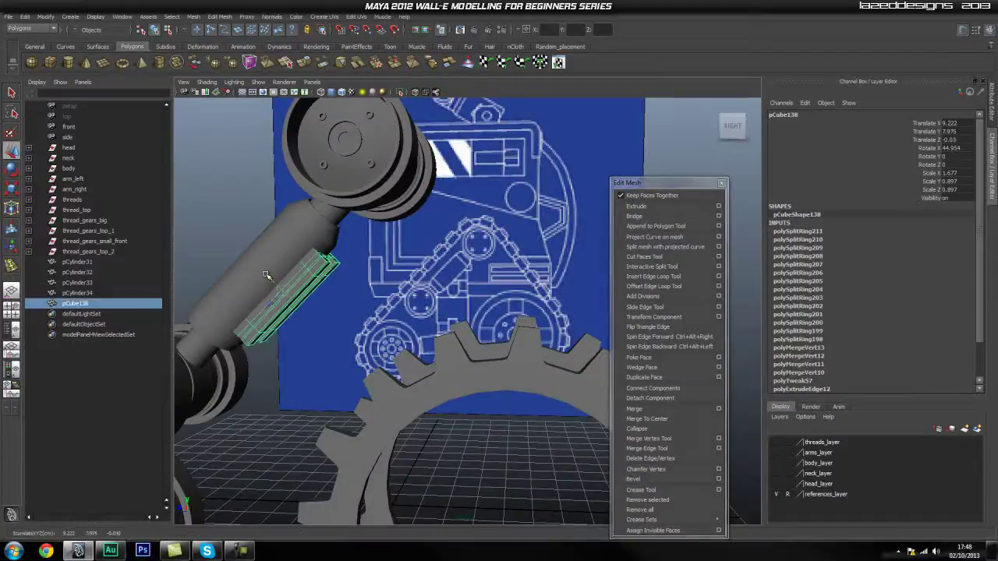
click(350, 288)
Step: In the side view, select the stray gear-and-strut assembly standing apart from the tread and delete it
alt+right_drag(351, 289, 265, 293)
alt+drag(265, 292, 343, 288)
alt+middle_drag(343, 289, 258, 286)
alt+drag(257, 286, 398, 279)
key(space)
alt+middle_drag(428, 270, 444, 271)
alt+right_drag(444, 270, 327, 269)
alt+middle_drag(546, 265, 490, 262)
drag(619, 426, 621, 427)
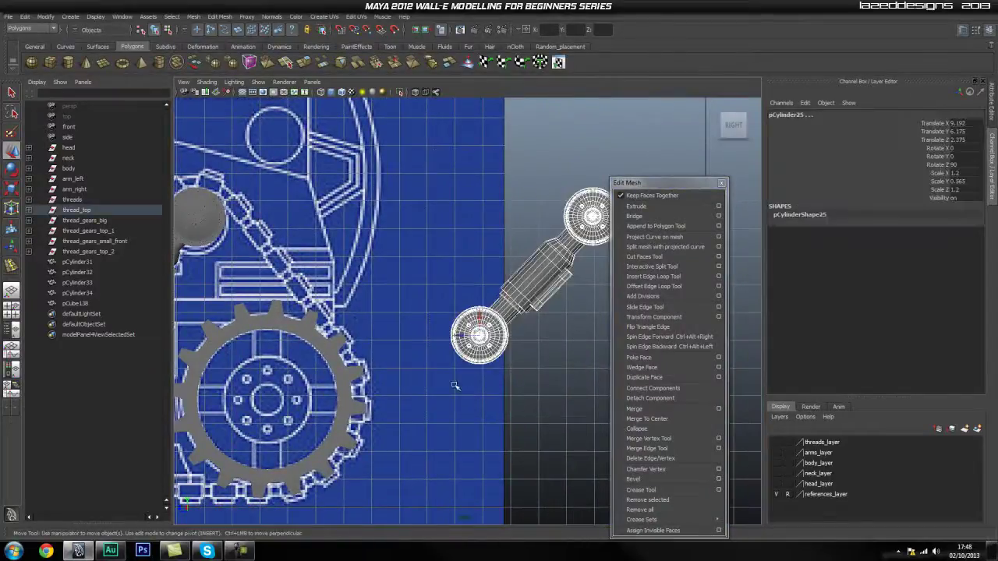
key(Delete)
Step: Show threads_layer in the perspective view and inspect how the strut and gears sit inside the tread
drag(313, 290, 347, 322)
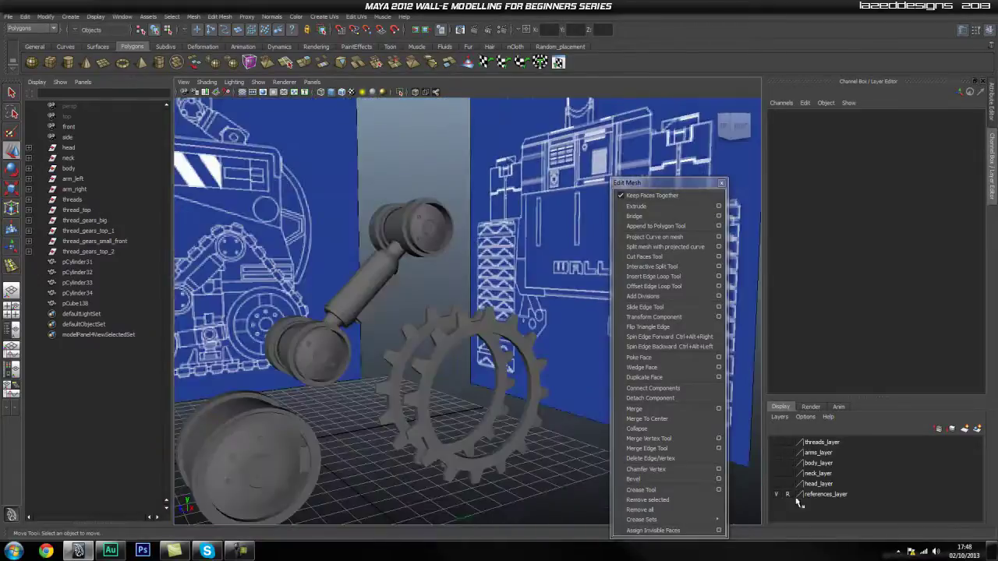
click(776, 443)
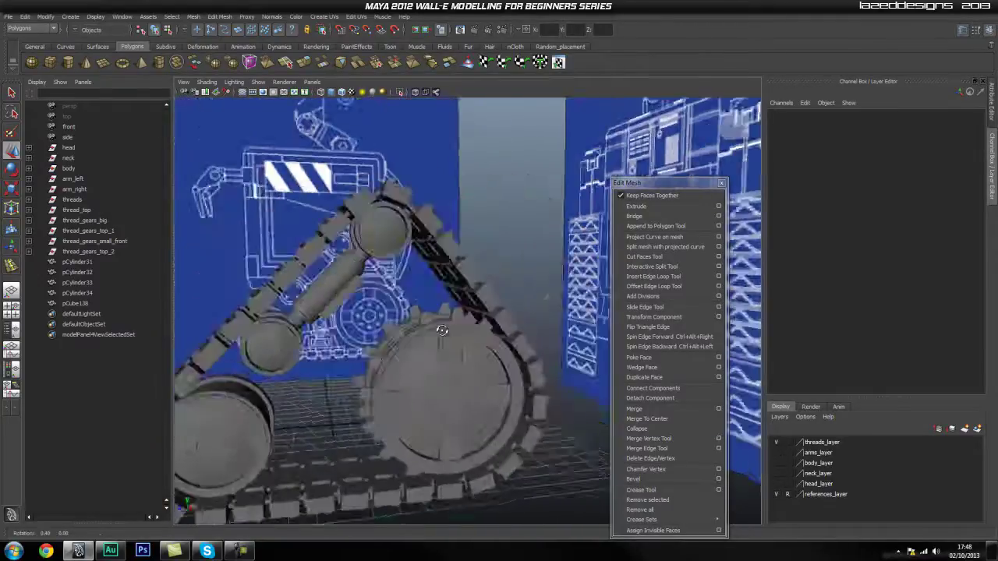
alt+middle_drag(458, 276, 517, 312)
scroll(517, 375, up, 7)
alt+drag(429, 343, 385, 207)
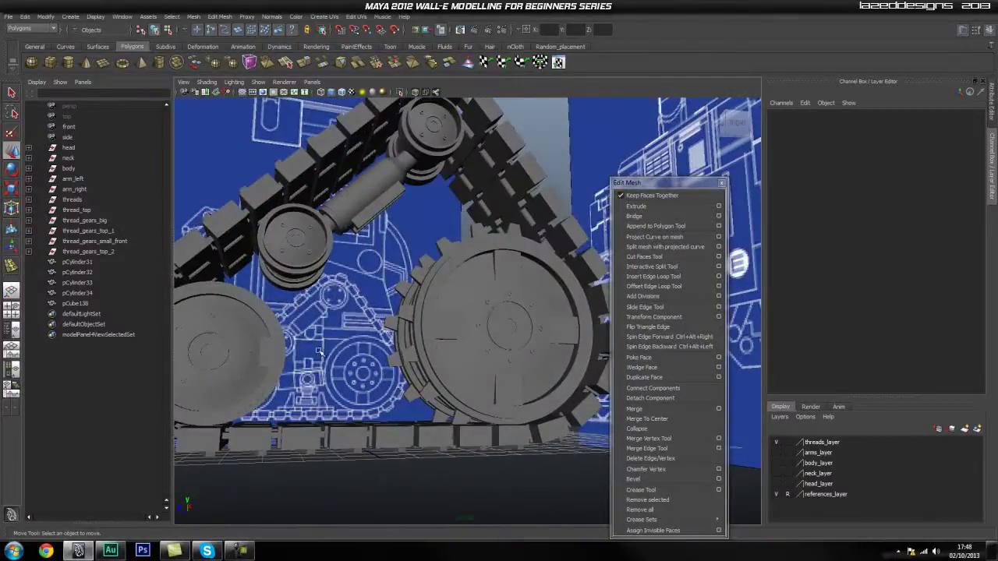
alt+middle_drag(353, 358, 392, 322)
alt+drag(392, 322, 393, 297)
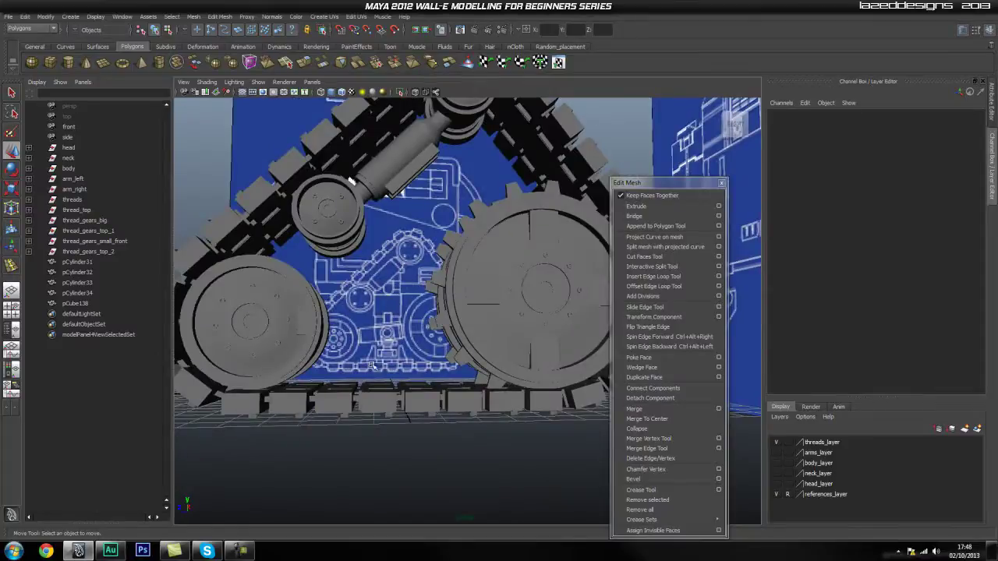
alt+drag(404, 356, 364, 340)
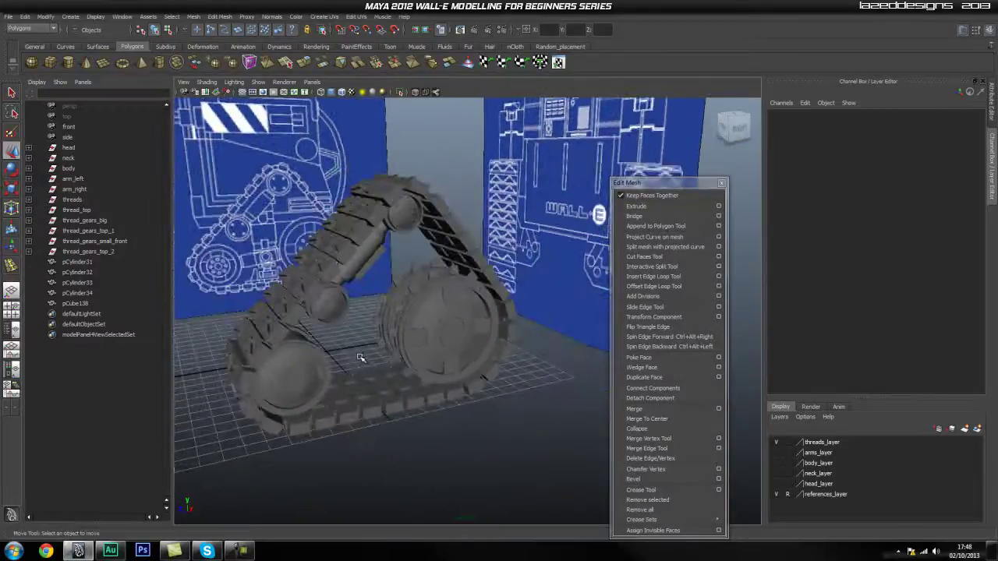